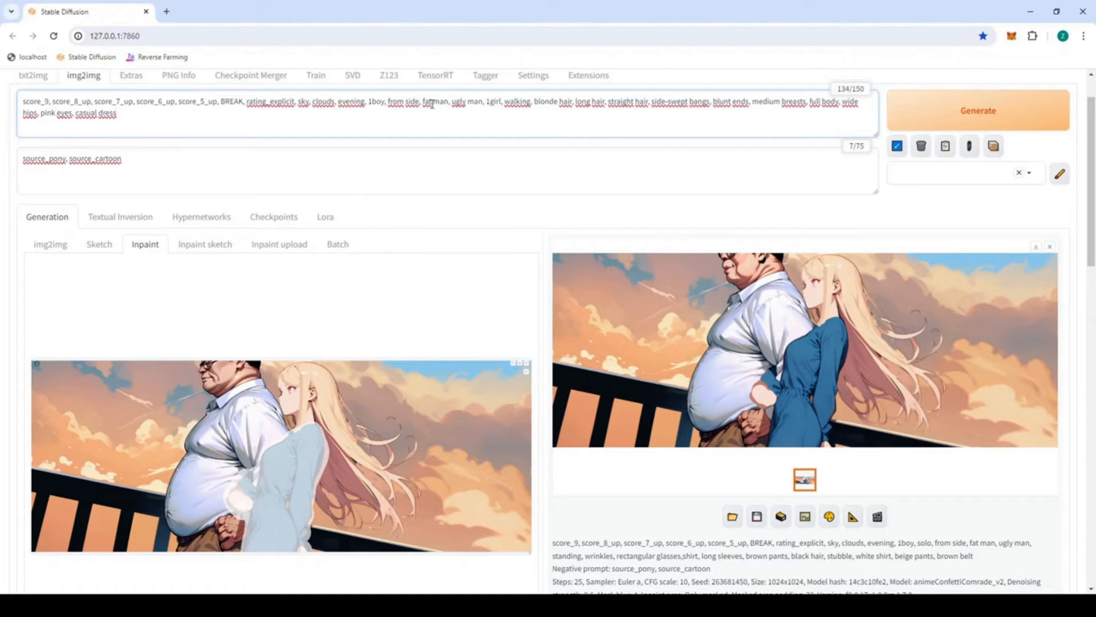
Step: Examine the inpainting prompt's tags for the man and for the woman
left_click_drag(487, 103, 547, 124)
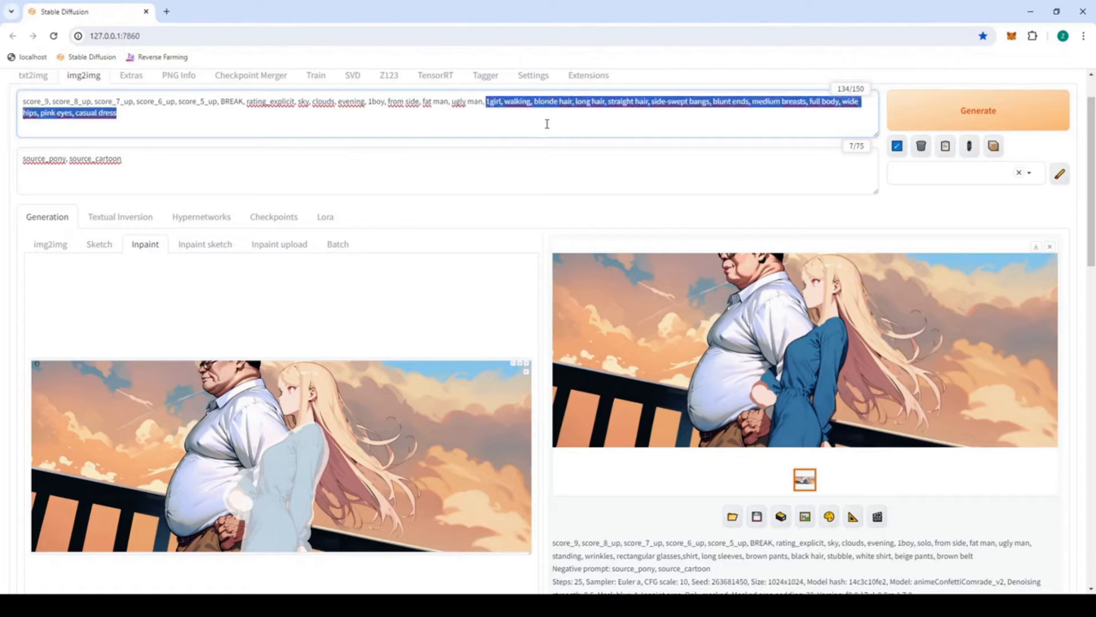
left_click(482, 114)
left_click_drag(487, 103, 387, 101)
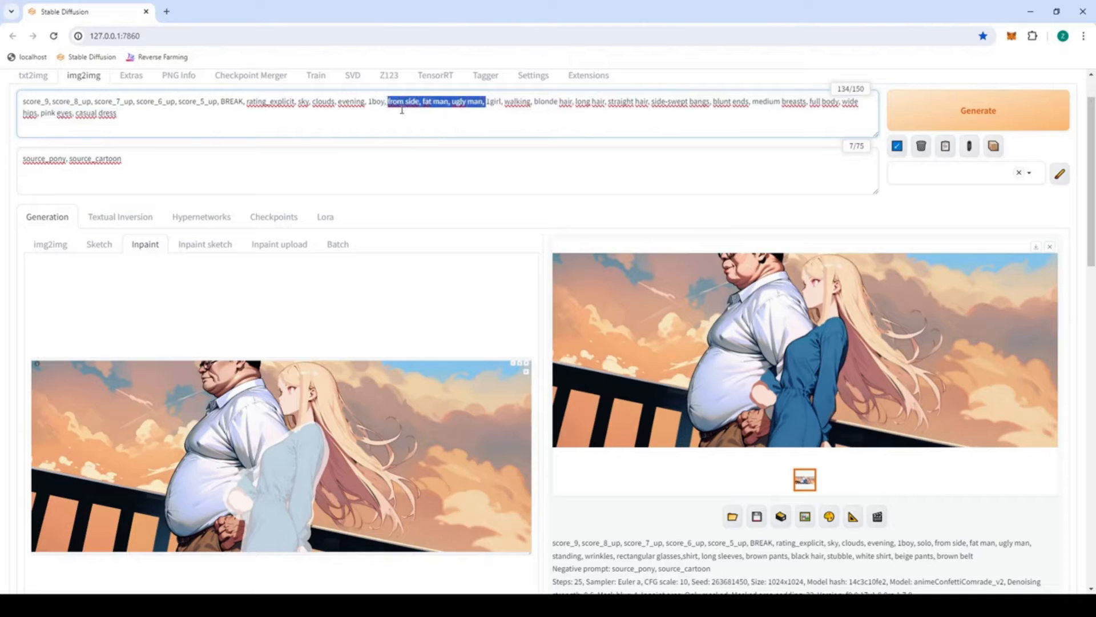
left_click(386, 107)
mouse_move(366, 101)
left_mouse_down()
mouse_move(485, 101)
mouse_move(368, 100)
left_mouse_up()
left_click(482, 101)
left_click_drag(486, 102, 443, 124)
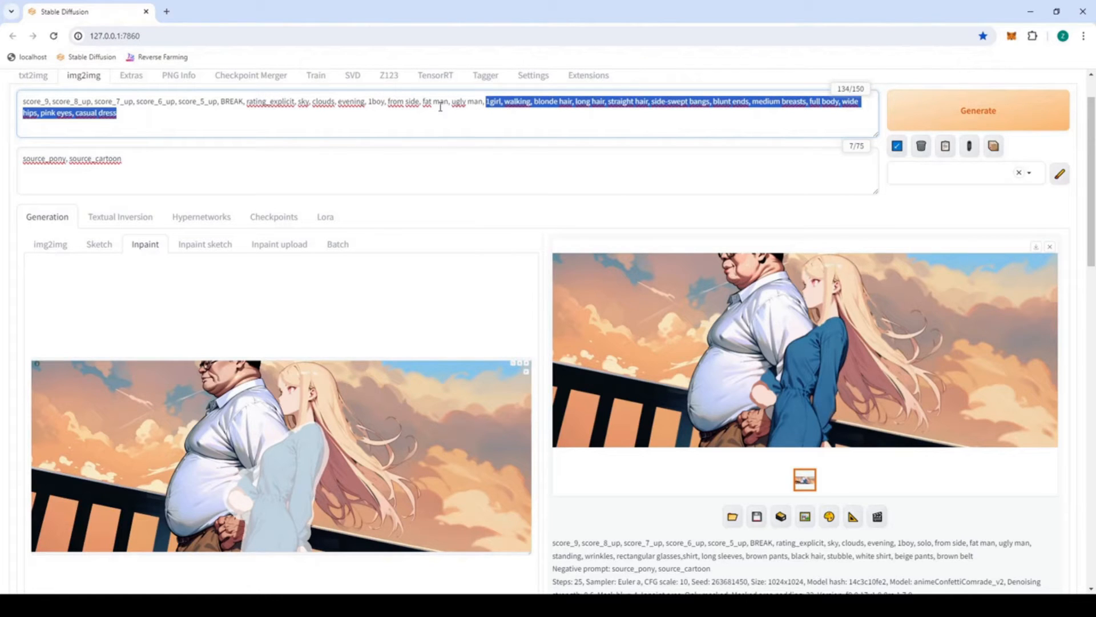
key("Right")
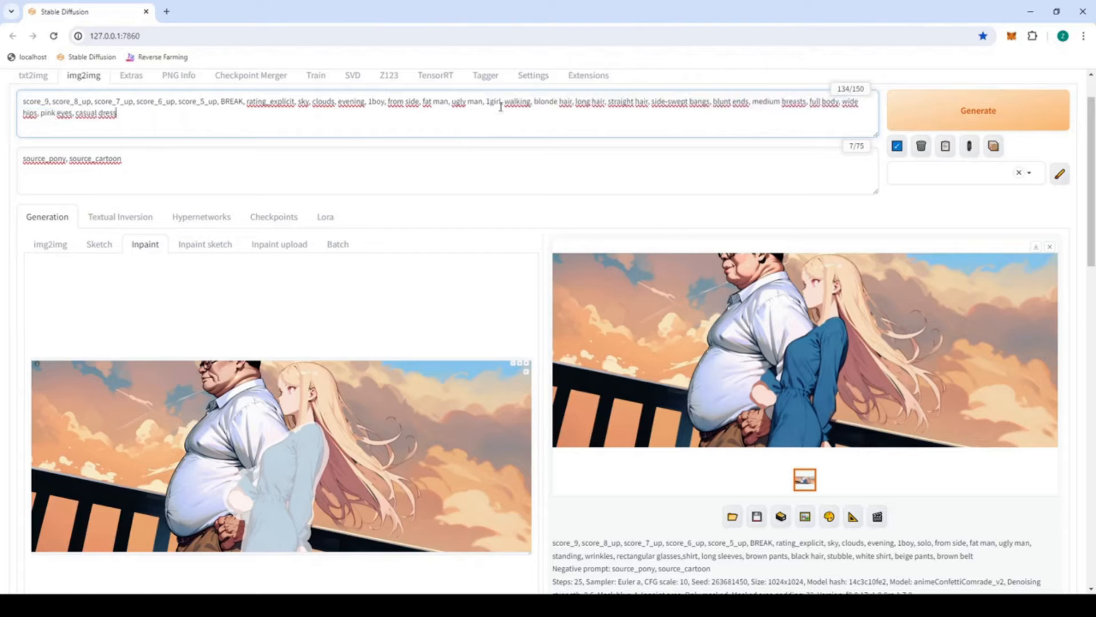
left_click(486, 101, "shift")
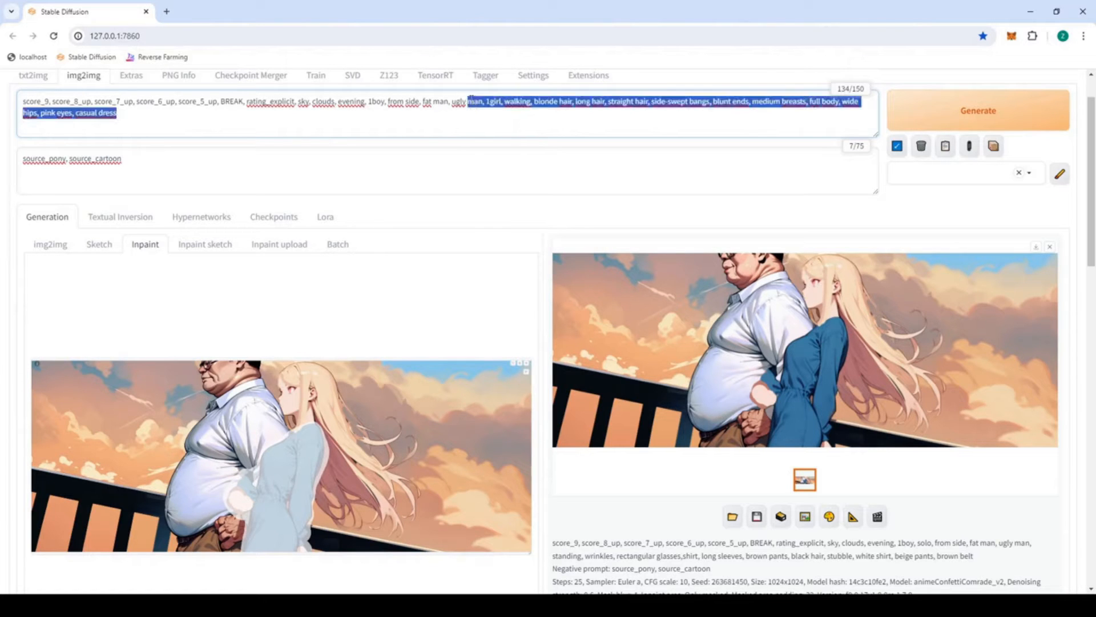
key("Right")
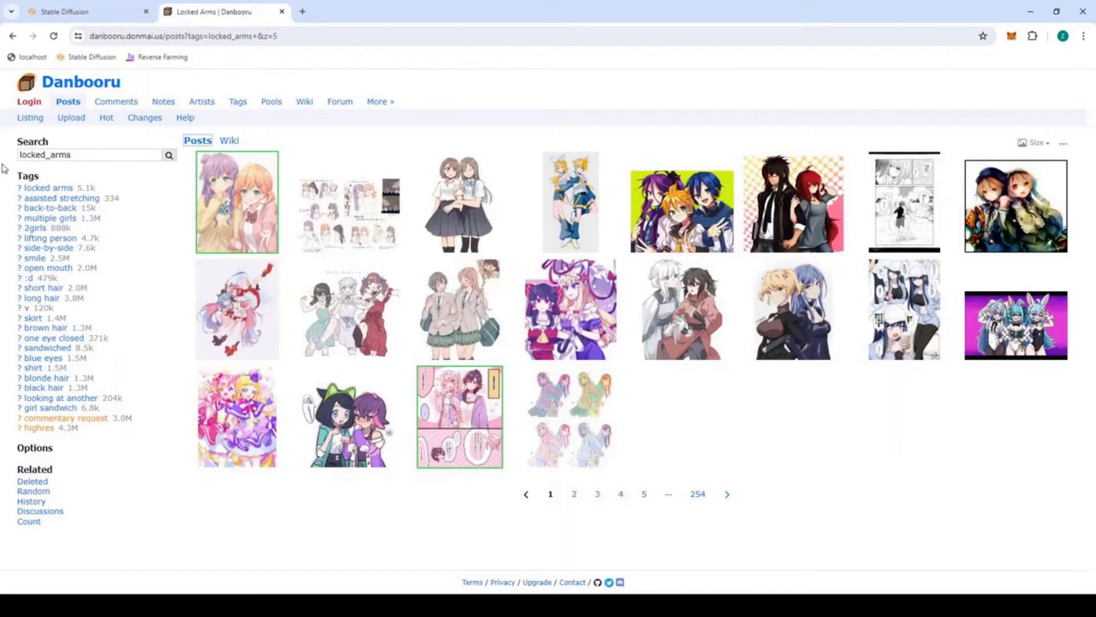
Step: Check the post count of the locked_arms tag on Danbooru
left_click(77, 155)
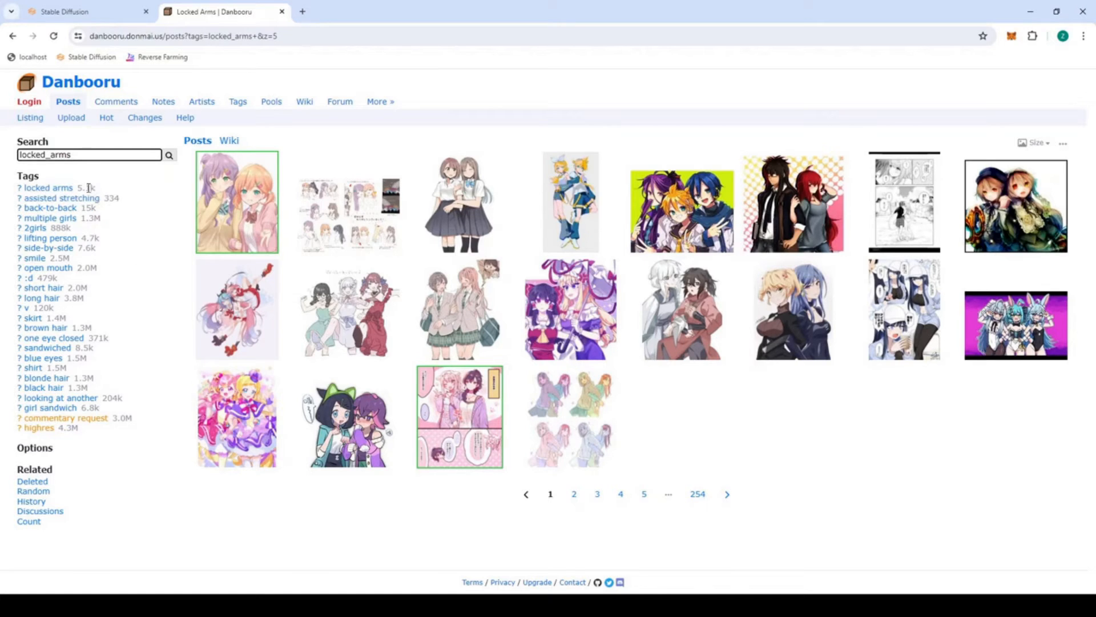
left_click_drag(77, 188, 104, 189)
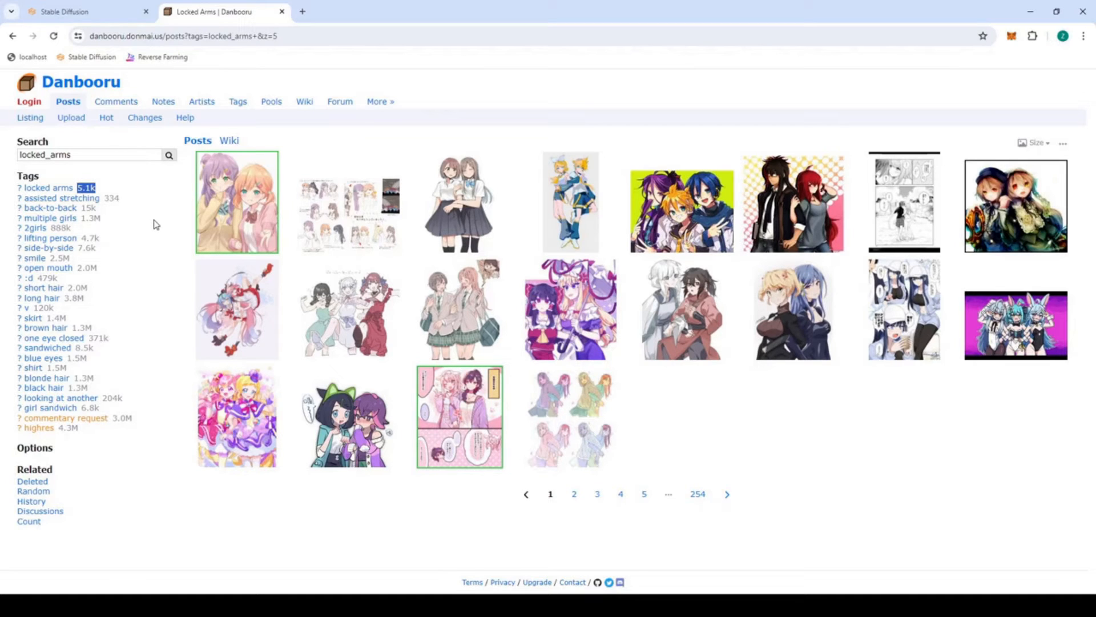
left_click(136, 189)
Step: Switch back to Stable Diffusion, append "locked arms" to the prompt and set the denoising strength to 0.5
left_click(82, 18)
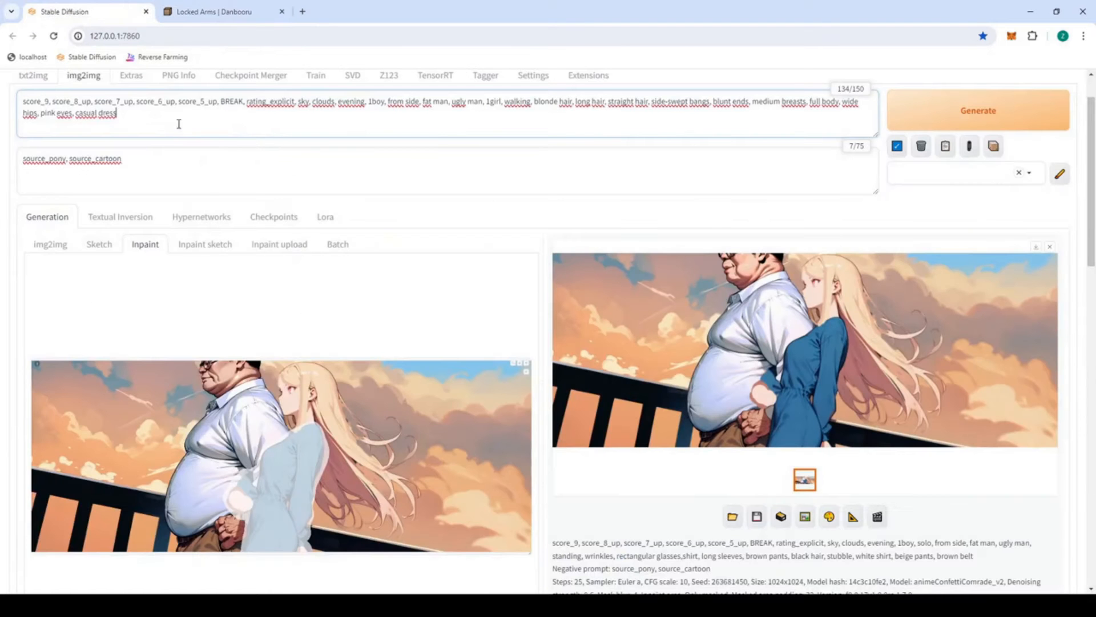
type("arms")
scroll(515, 419, "down", 8)
left_click(513, 547)
type("5")
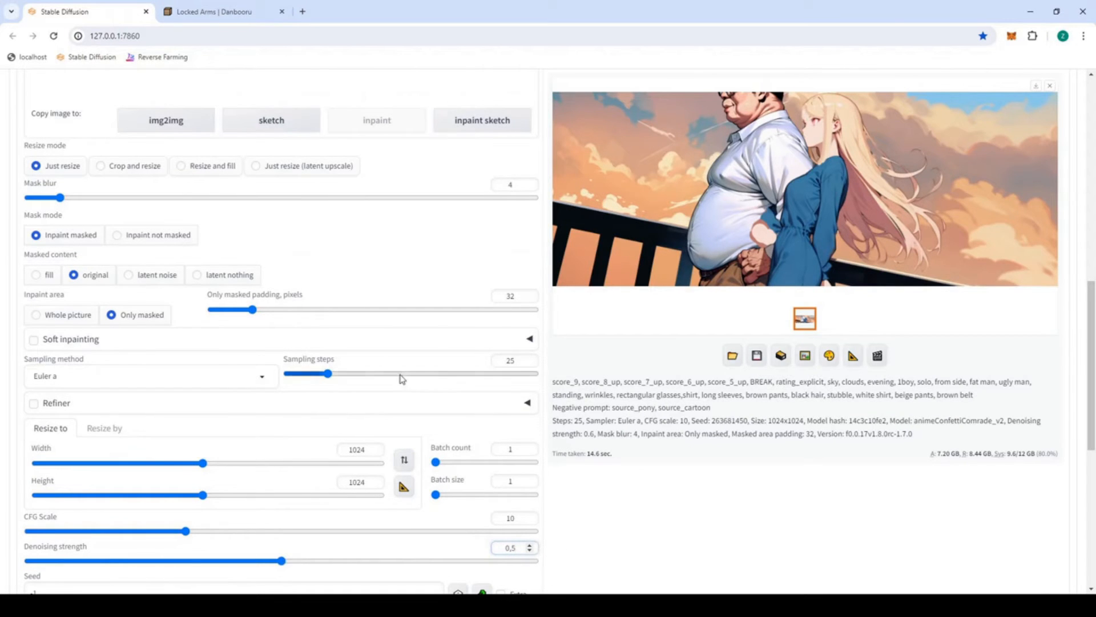
Step: Generate the inpainted images with the updated prompt and denoising strength
scroll(443, 303, "up", 10)
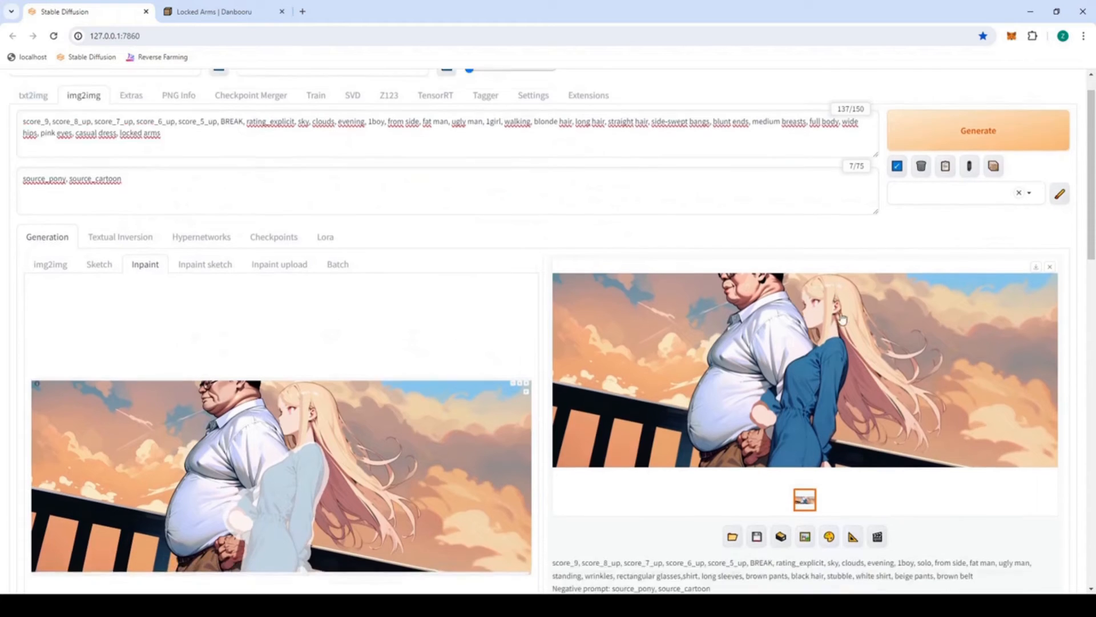
scroll(842, 318, "down", 1)
left_click(961, 108)
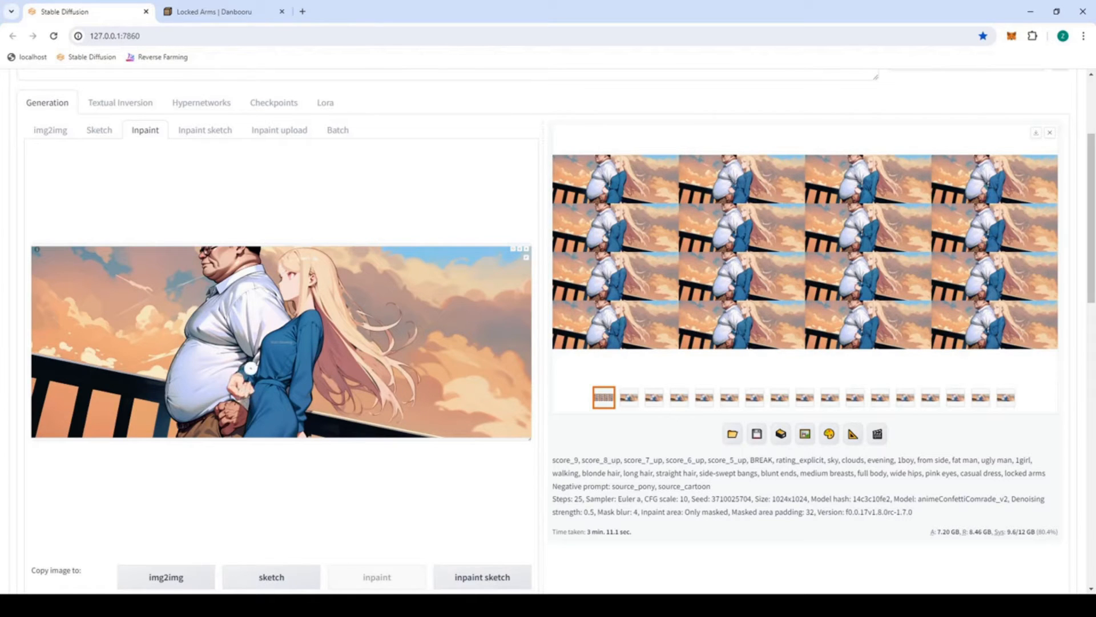
Step: Clear the inpaint mask and draw a short mask stroke over the woman's fist in front of the man's belly
left_click(521, 252)
left_click_drag(236, 392, 252, 393)
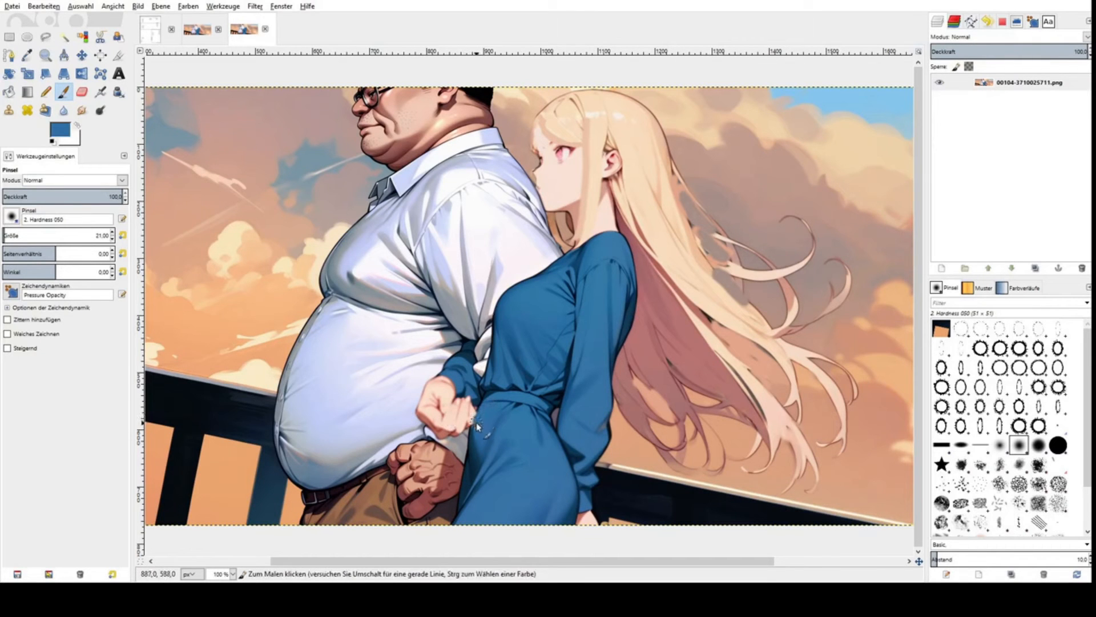
Step: Switch to GIMP, sample the shirt's white and paint it between the woman's fist and her waist
key("ctrl")
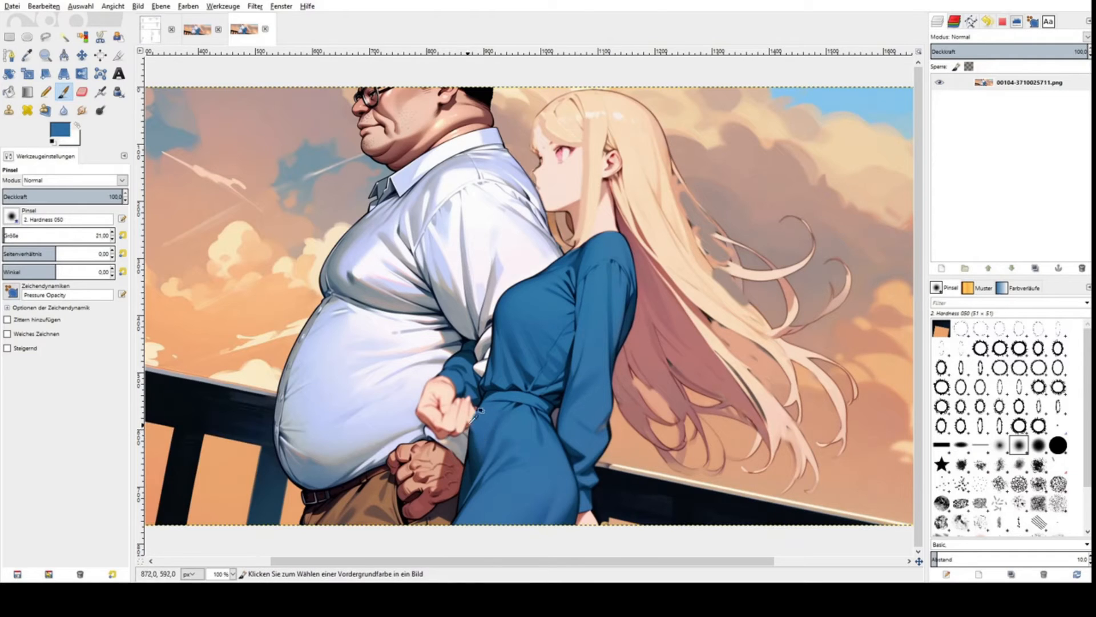
left_click(487, 367, "ctrl")
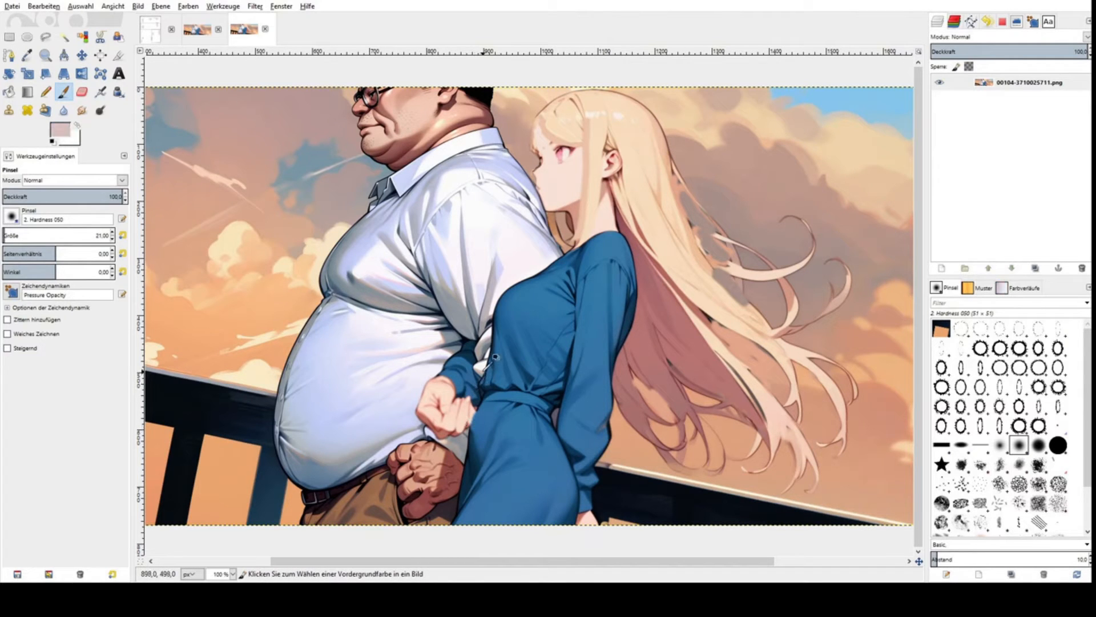
left_click(474, 381, "ctrl")
left_click_drag(473, 381, 476, 398)
Step: Sample grey from the shirt's shadow and paint it over the upper edge of the woman's sleeve beside the fist
left_click(464, 342, "ctrl")
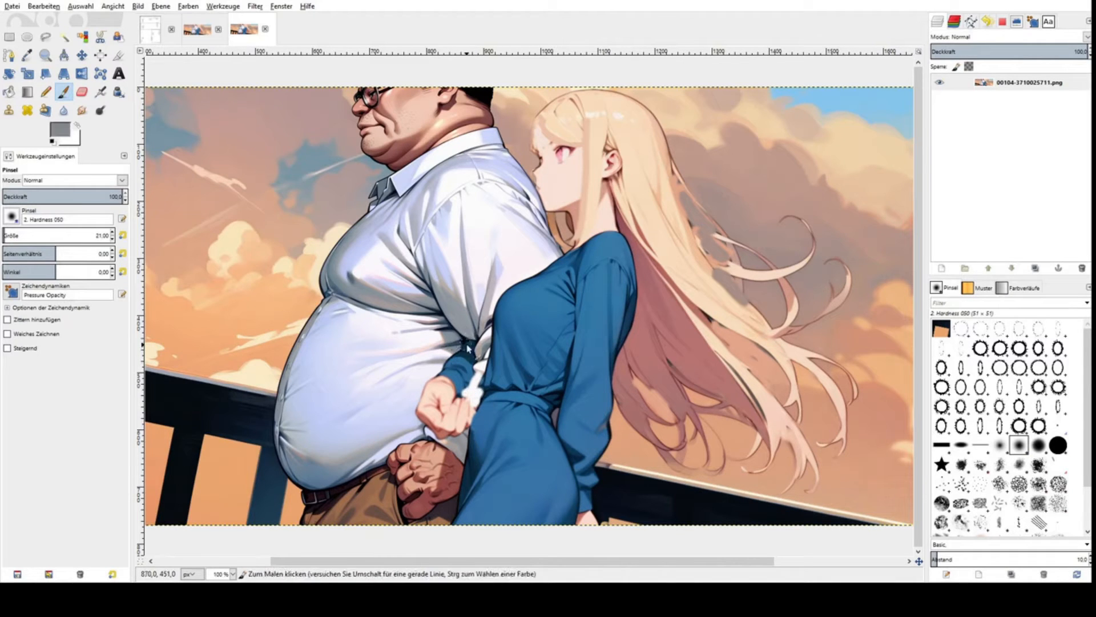
left_click_drag(462, 350, 466, 350)
left_click_drag(449, 355, 463, 353)
key("ctrl")
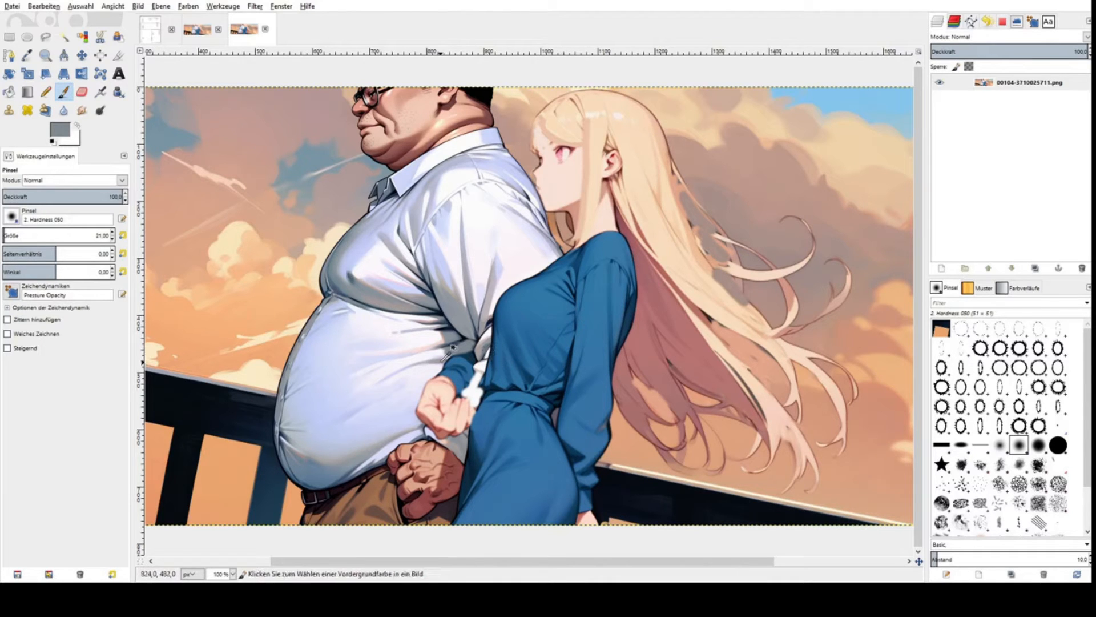
Step: Sketch a light guide line along the woman's arm from shoulder over elbow to hand, and undo it
left_click(441, 355, "ctrl")
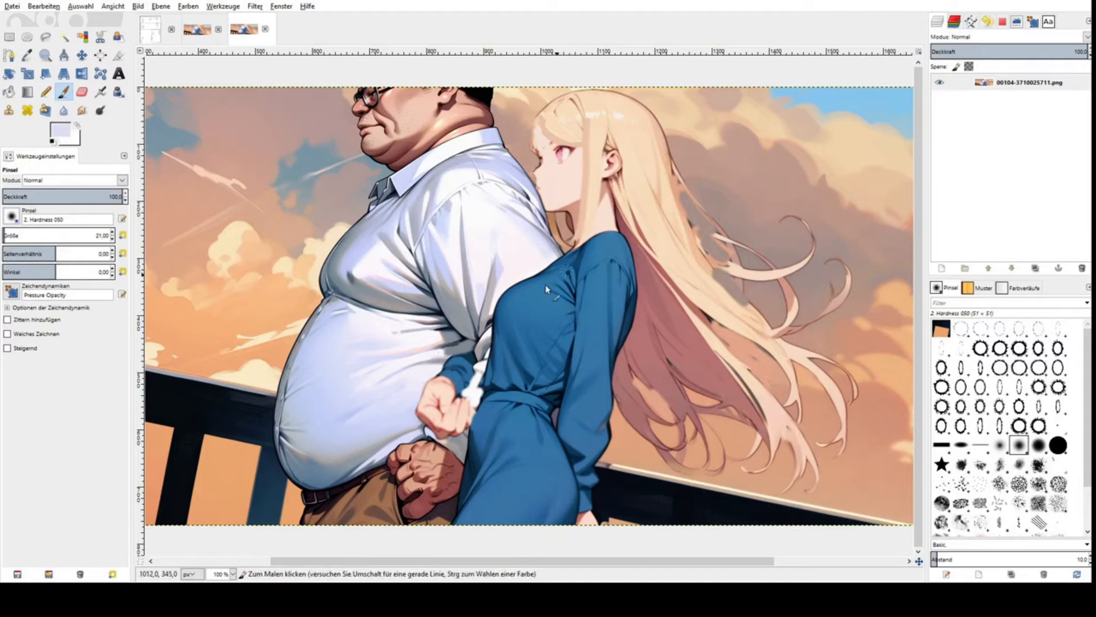
mouse_move(611, 254)
left_mouse_down()
mouse_move(577, 353)
mouse_move(458, 394)
left_mouse_up()
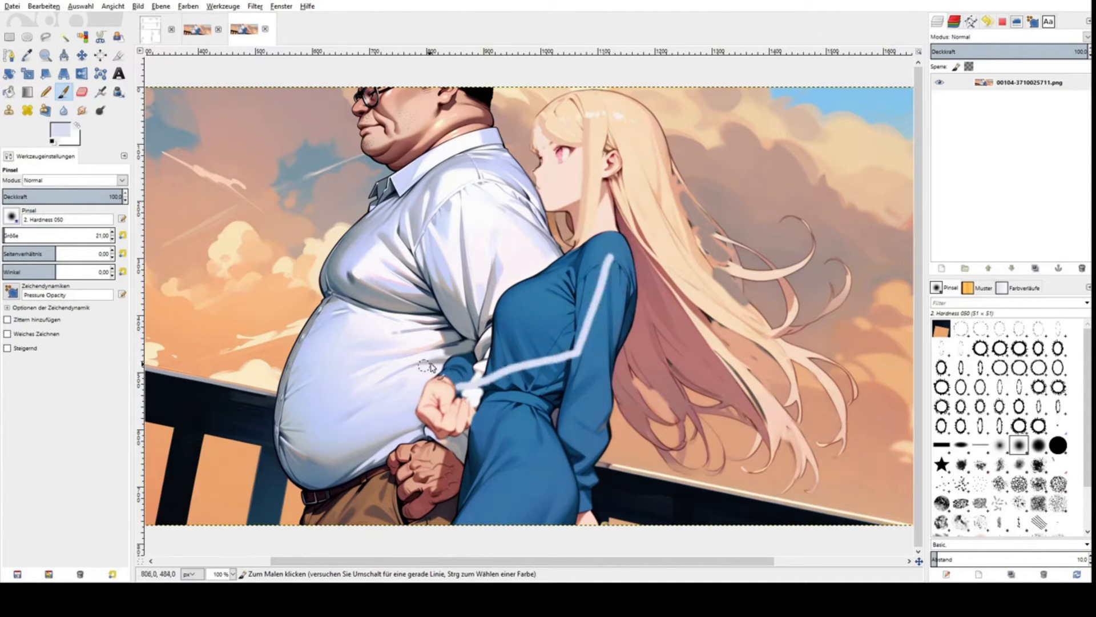
left_click(448, 357, "ctrl")
left_click(443, 368, "ctrl")
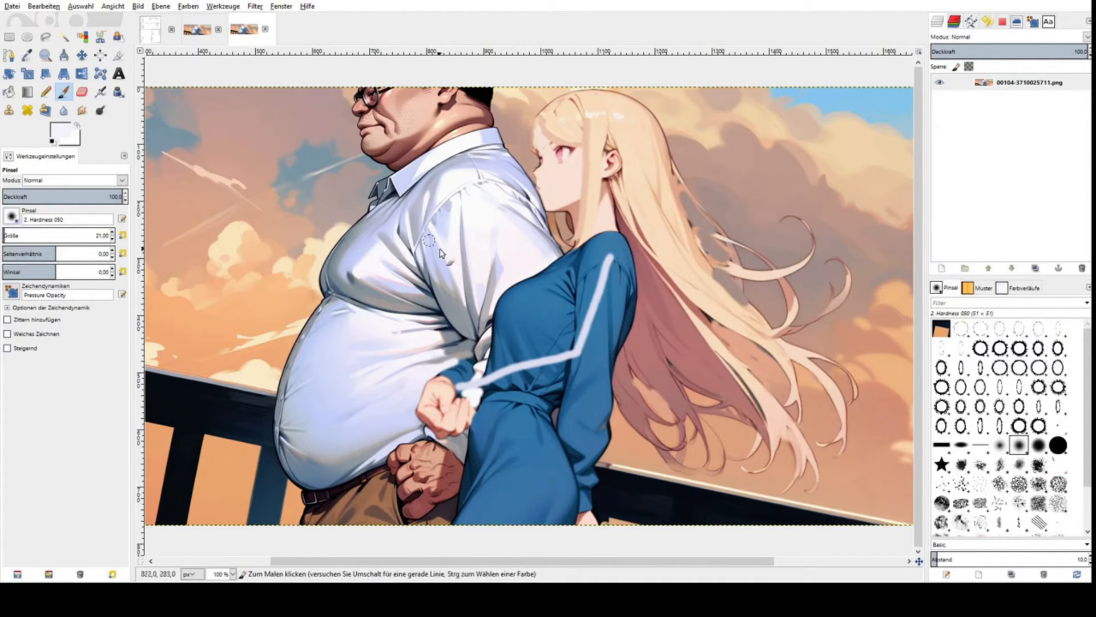
key("ctrl+z")
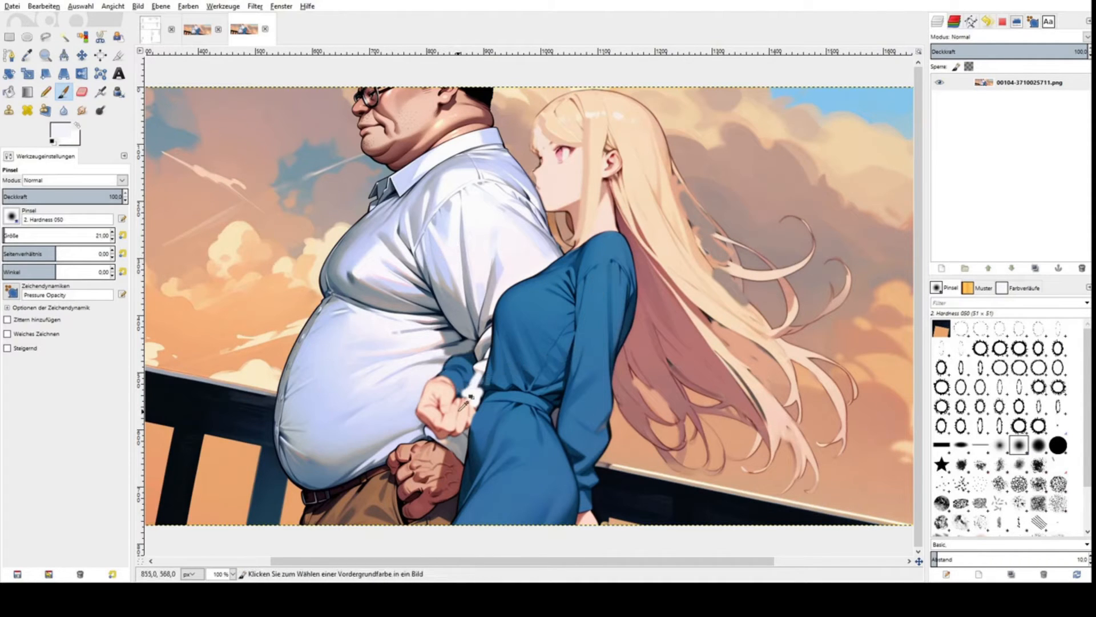
Step: Sample a shirt shadow tone and extend the shirt over the top of the woman's blue sleeve near the fist
left_click(445, 347, "ctrl")
left_click_drag(441, 360, 468, 350)
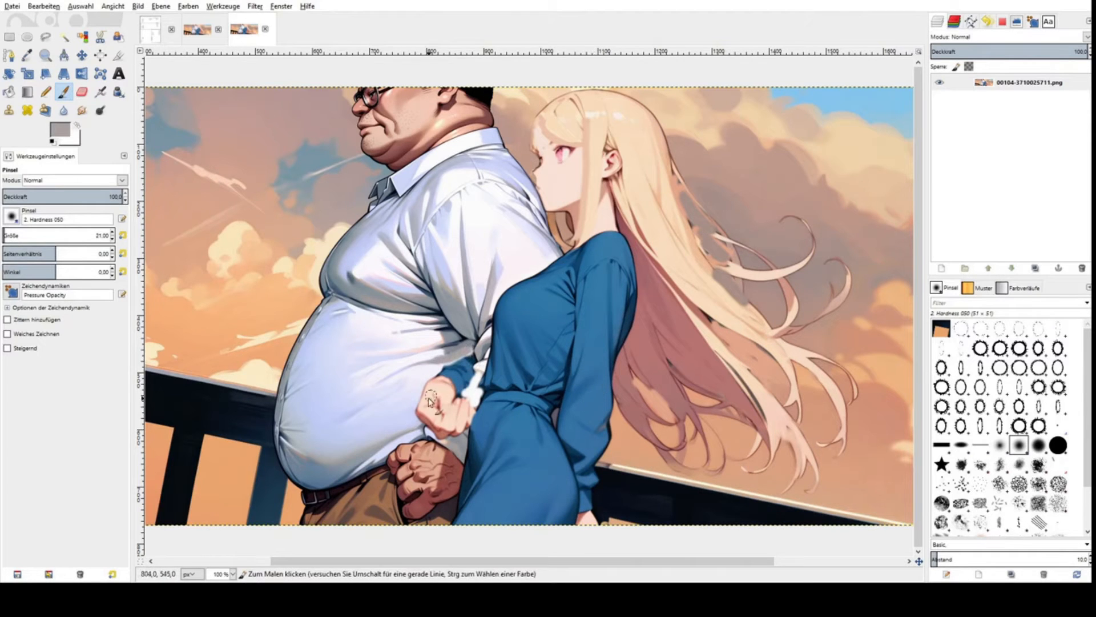
Step: Cover the woman's fist with sampled light shirt colours and grey shadow, blending it into the man's shirt
left_click(411, 416, "ctrl")
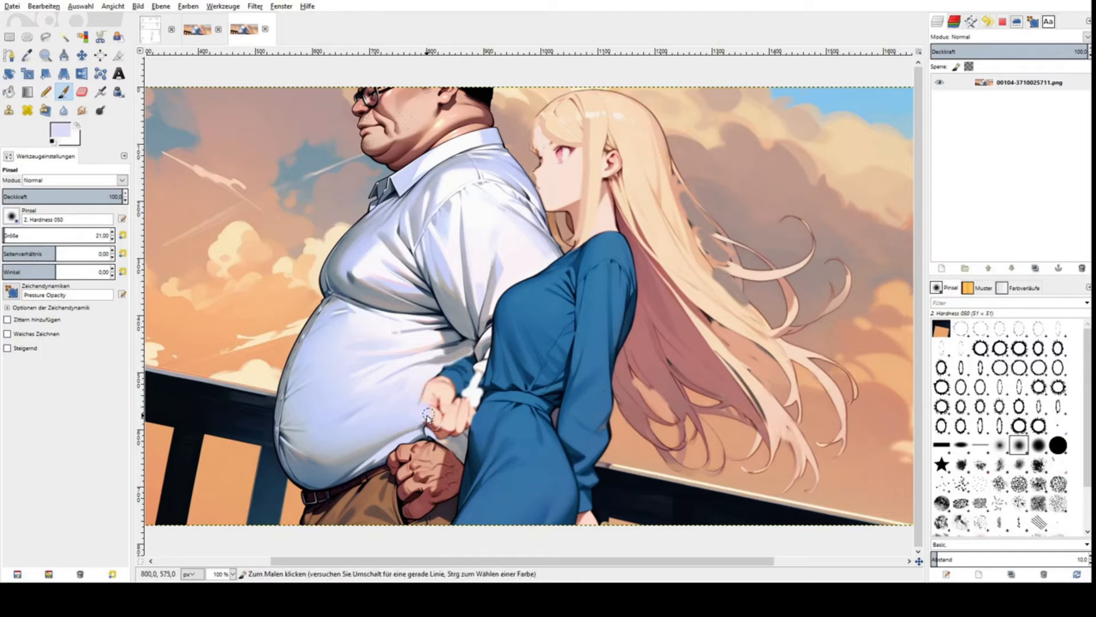
mouse_move(437, 423)
left_mouse_down()
mouse_move(458, 435)
mouse_move(473, 400)
mouse_move(448, 426)
mouse_move(466, 402)
mouse_move(450, 412)
mouse_move(467, 411)
mouse_move(461, 438)
left_mouse_up()
left_click(447, 435, "ctrl")
left_click(478, 394, "ctrl")
left_click(462, 437, "ctrl")
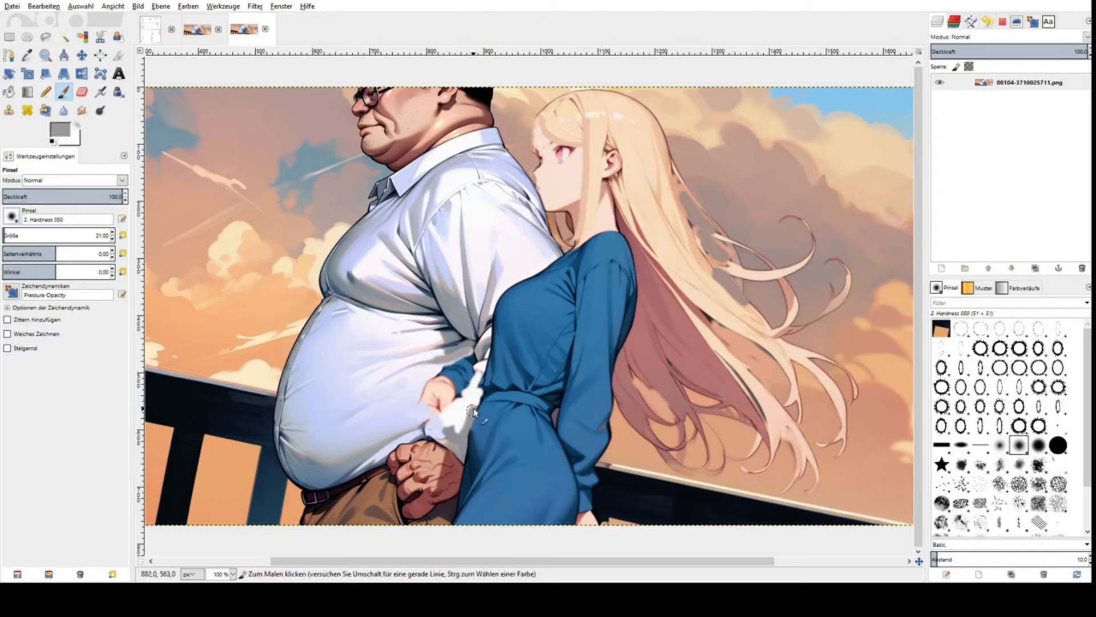
left_click_drag(467, 413, 446, 432)
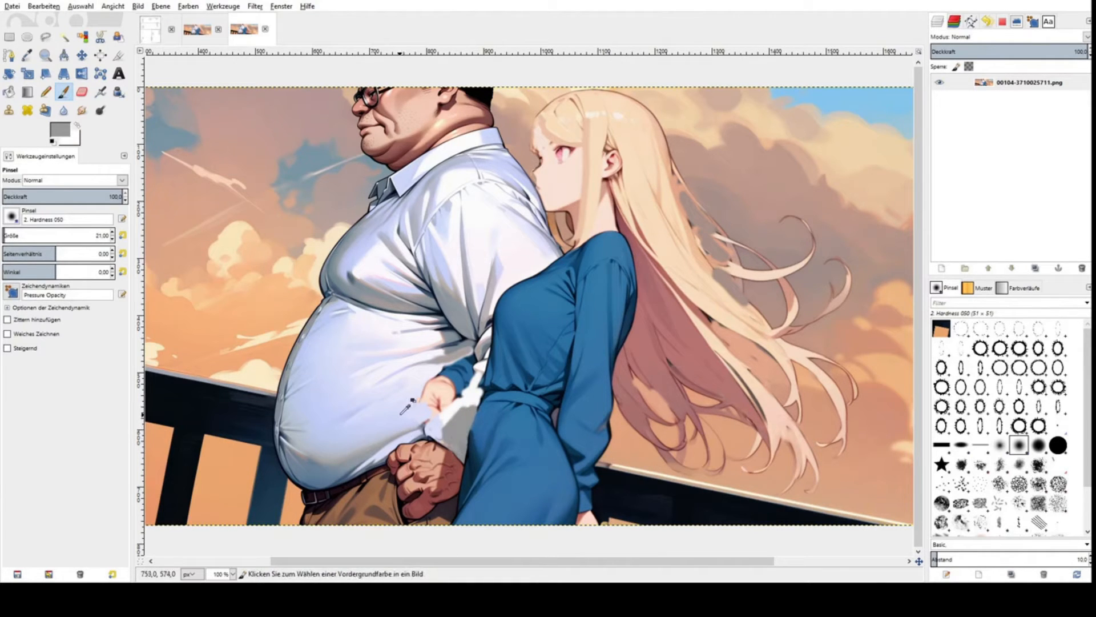
left_click(417, 394, "ctrl")
mouse_move(439, 388)
left_mouse_down()
mouse_move(452, 402)
mouse_move(447, 385)
mouse_move(449, 401)
mouse_move(421, 411)
mouse_move(448, 416)
mouse_move(454, 403)
mouse_move(433, 419)
left_mouse_up()
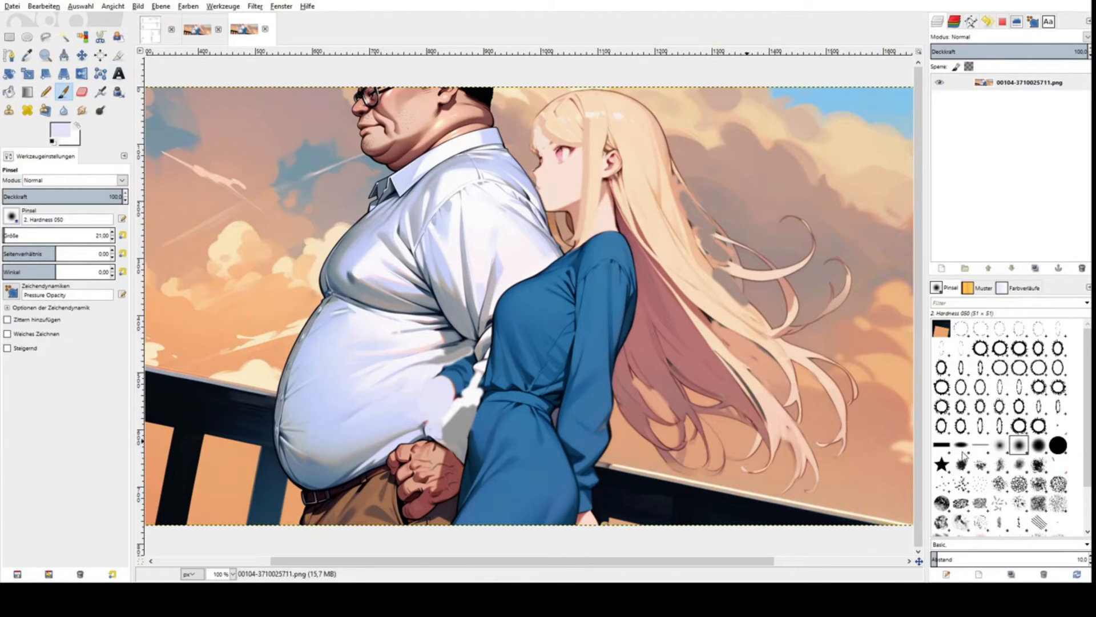
Step: Sample the woman's shaded skin tone and paint a new hand base from the end of the blue sleeve
left_click(581, 200, "ctrl")
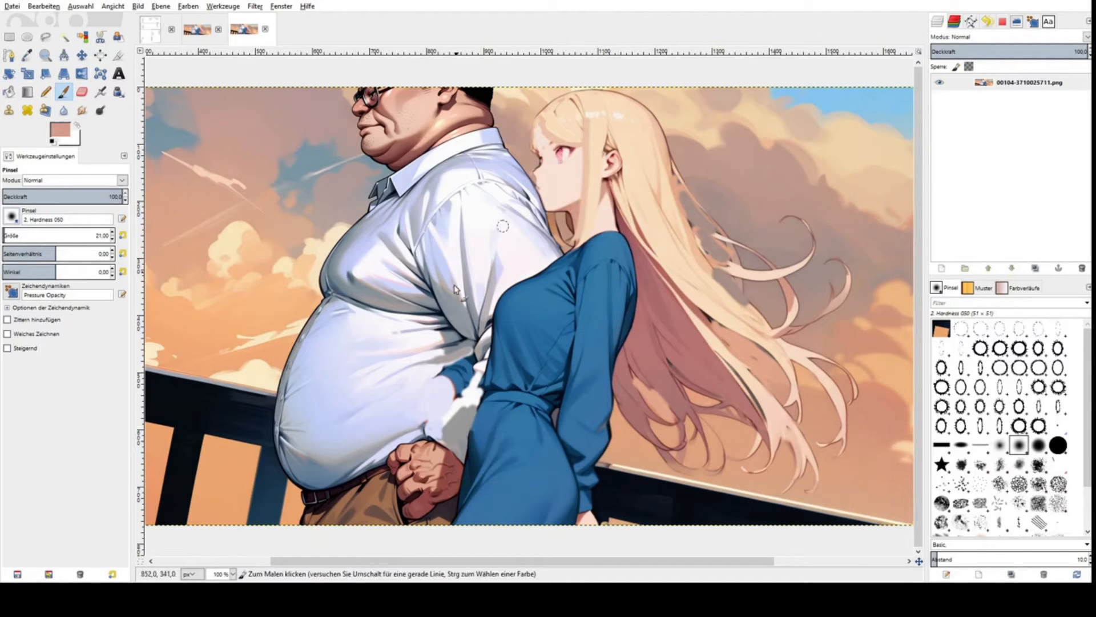
mouse_move(441, 383)
left_mouse_down()
mouse_move(432, 395)
mouse_move(441, 384)
left_mouse_up()
mouse_move(440, 384)
left_mouse_down()
mouse_move(427, 412)
mouse_move(456, 391)
mouse_move(430, 414)
mouse_move(441, 386)
mouse_move(432, 437)
left_mouse_up()
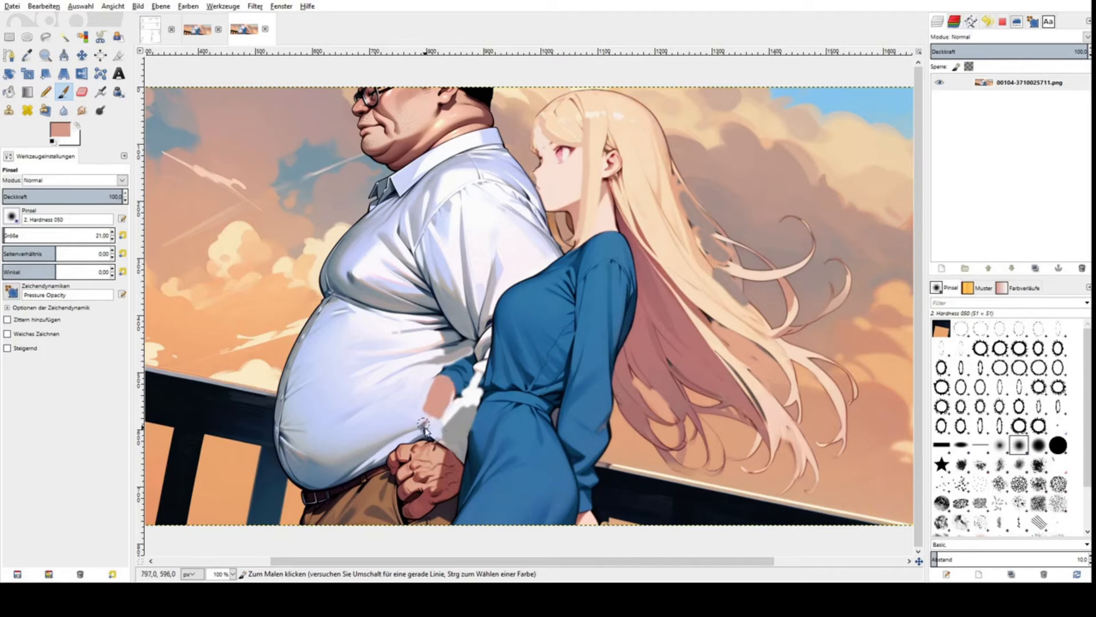
left_click_drag(440, 400, 435, 425)
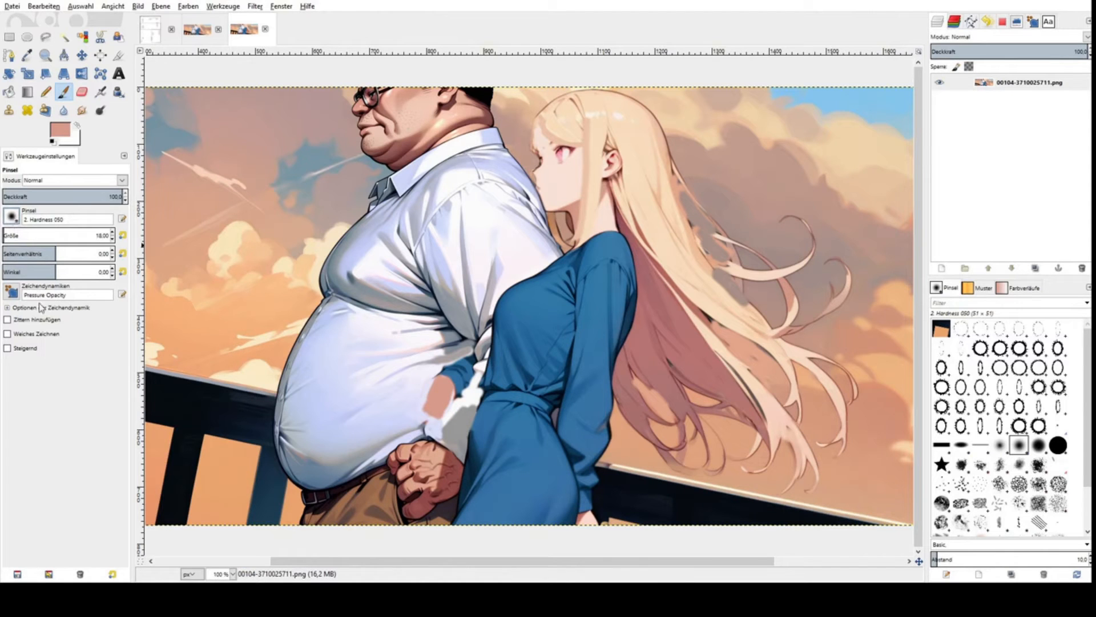
Step: Switch the brush to 2. Hardness 100 at size 13 and paint fingers onto the woman's new hand
key("period")
key("period")
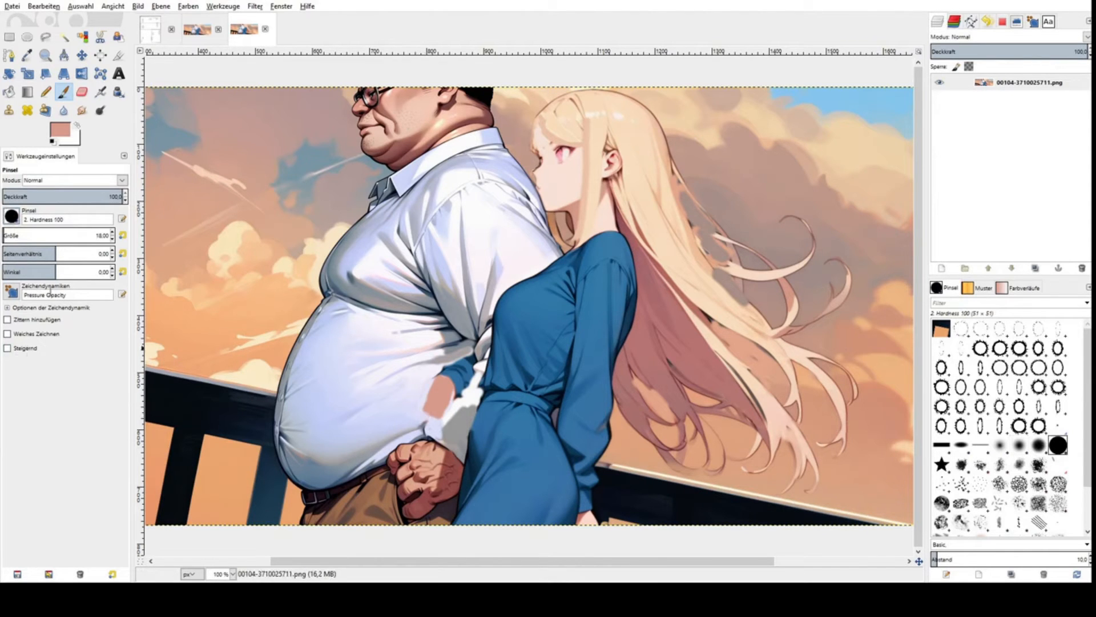
scroll(22, 237, "down", 5)
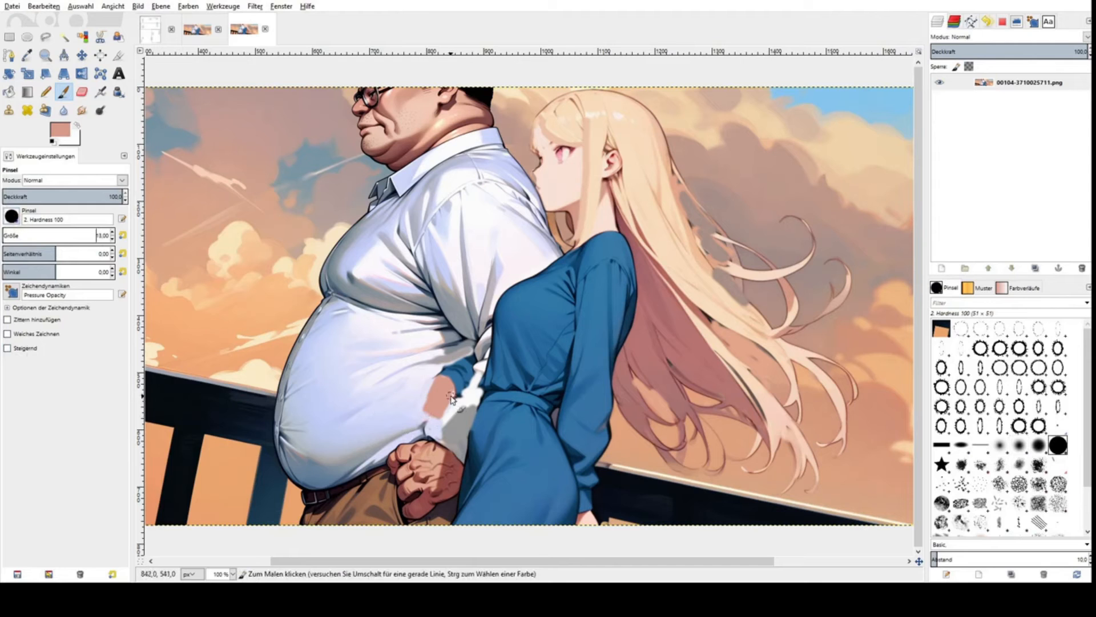
mouse_move(447, 418)
left_mouse_down()
mouse_move(438, 387)
mouse_move(441, 411)
mouse_move(464, 380)
mouse_move(455, 400)
left_mouse_up()
left_click_drag(432, 412, 438, 427)
left_click_drag(427, 408, 425, 427)
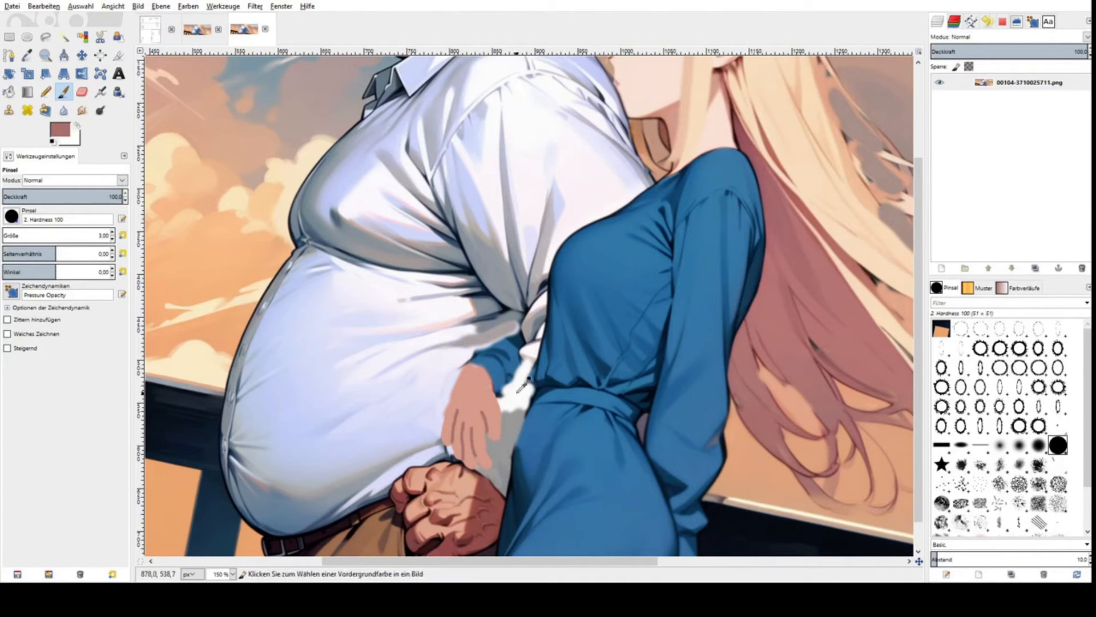
Step: Sample the new hand's skin tone as the foreground colour and inspect the hand up close and within the whole picture
scroll(484, 422, "down", 2, "ctrl")
scroll(464, 382, "up", 1, "ctrl")
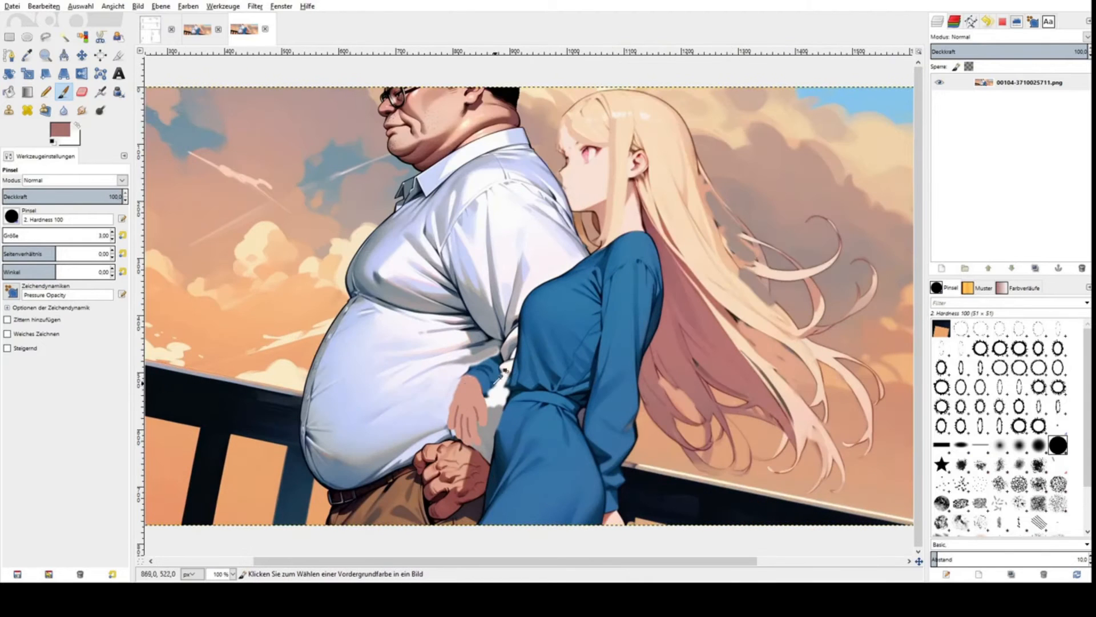
scroll(486, 419, "up", 1, "ctrl")
left_click(450, 391, "ctrl")
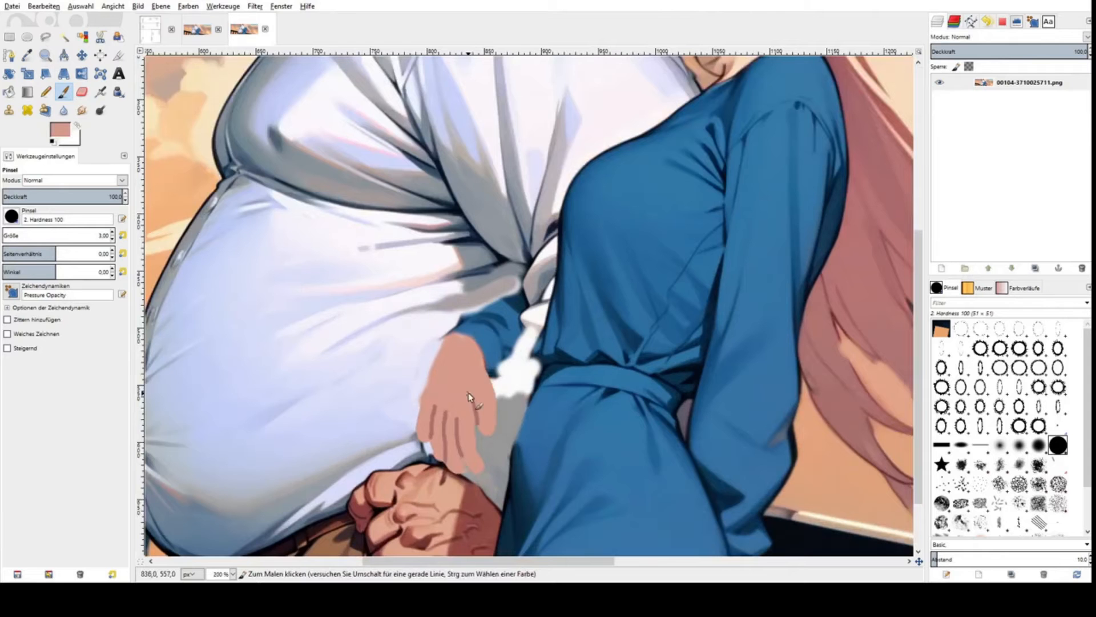
scroll(466, 389, "down", 1, "ctrl")
scroll(462, 380, "down", 1, "ctrl")
scroll(456, 374, "up", 1, "ctrl")
scroll(457, 374, "up", 1, "ctrl")
scroll(465, 394, "down", 1, "ctrl")
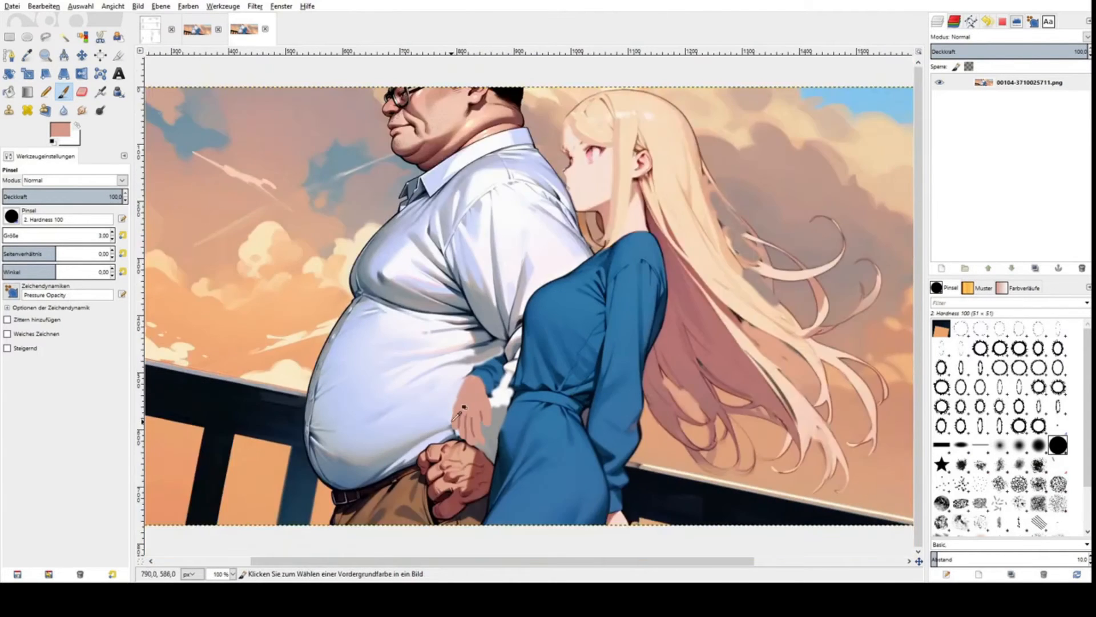
Step: Sample the light shirt colour and trim the outer edge of the woman's new hand with the brush at size 10
scroll(448, 405, "up", 1, "ctrl")
scroll(440, 407, "down", 1, "ctrl")
left_click(448, 417, "ctrl")
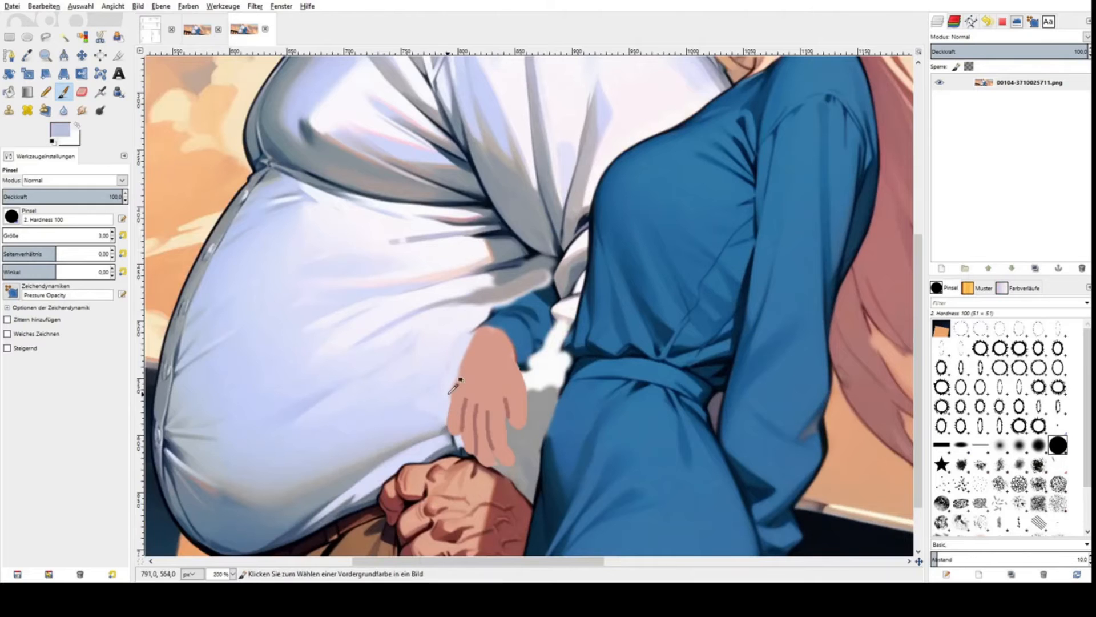
scroll(453, 388, "down", 1, "ctrl")
scroll(460, 379, "up", 1, "ctrl")
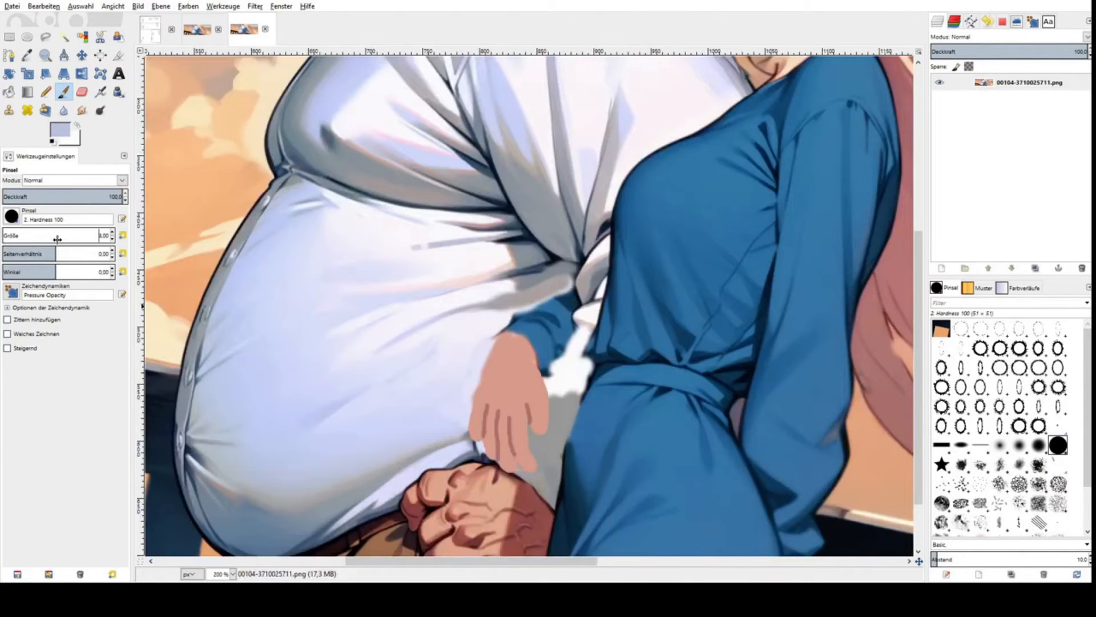
left_click(465, 418, "ctrl")
mouse_move(465, 417)
left_mouse_down()
mouse_move(474, 367)
mouse_move(474, 394)
left_mouse_up()
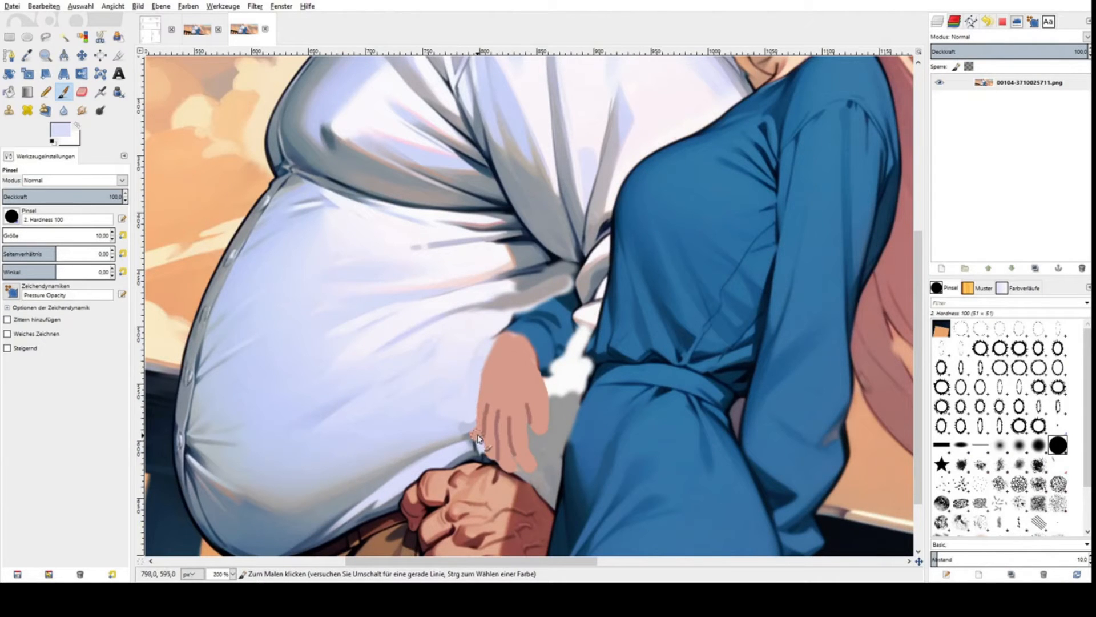
Step: Outline the woman's whole new hand, including the fingers and thumb, with a closed free selection
scroll(474, 432, "down", 1)
scroll(474, 432, "right", 2)
key("f")
left_click(483, 318)
left_click(460, 314)
mouse_move(439, 344)
left_mouse_down()
mouse_move(430, 431)
mouse_move(472, 458)
left_mouse_up()
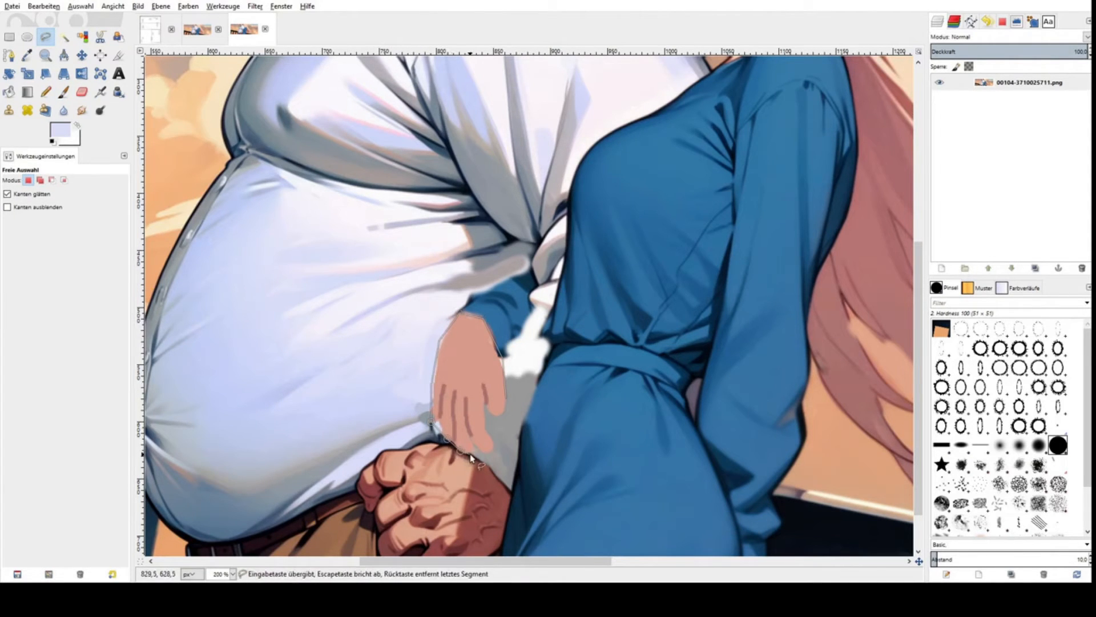
left_click(487, 417)
left_click(505, 416)
key("Return")
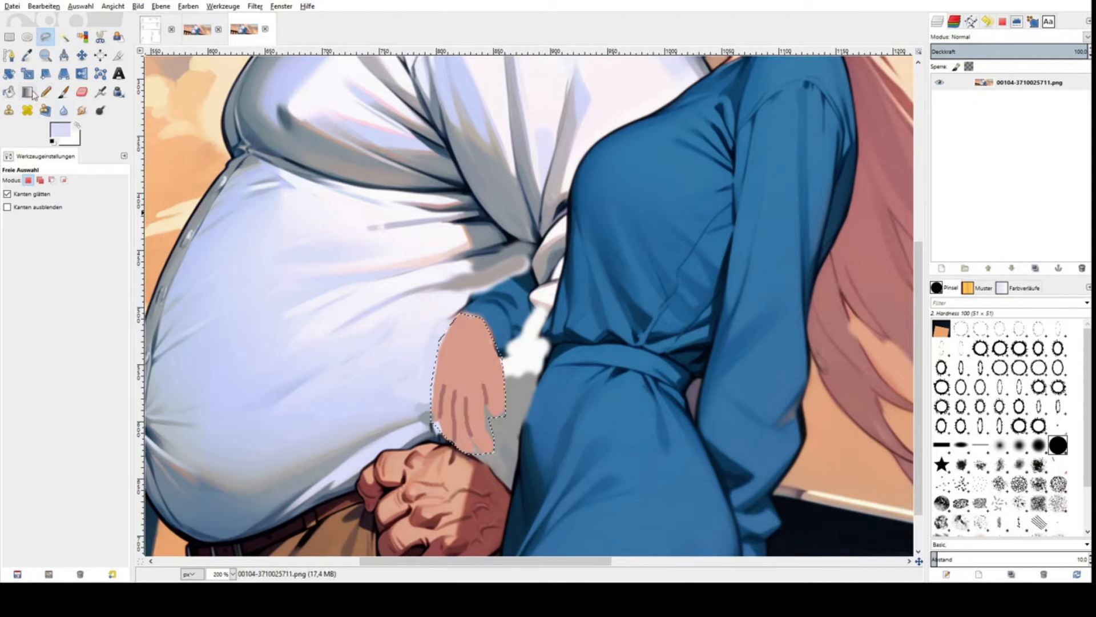
Step: Rotate the selected hand slightly so its fingers tilt towards the woman's dress
left_click(9, 73)
left_click_drag(477, 331, 536, 440)
key("Return")
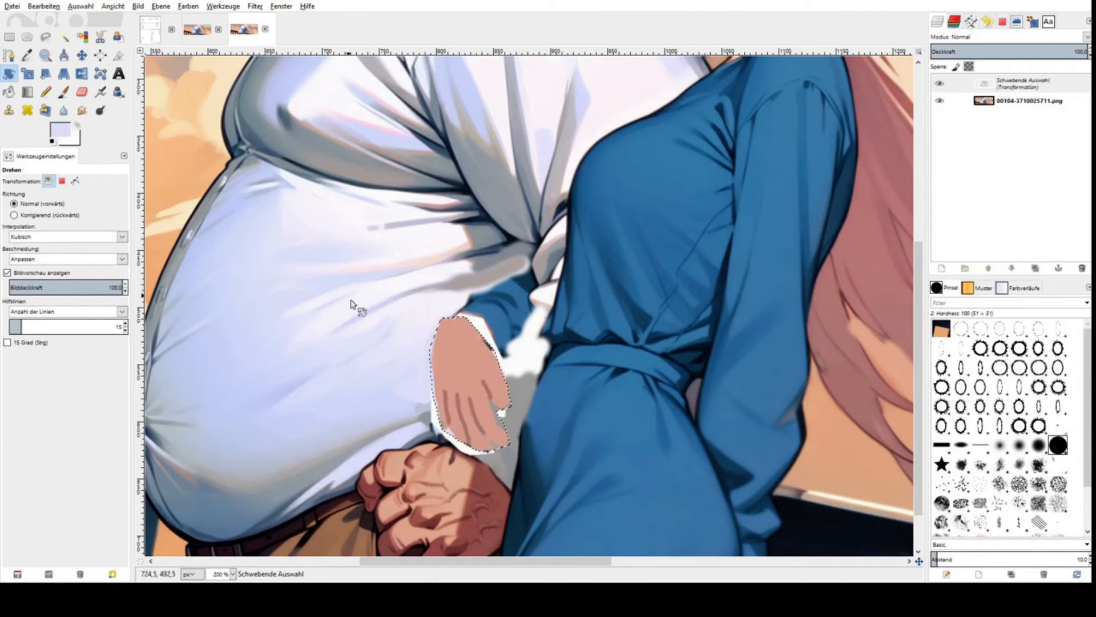
Step: Move the rotated hand towards the woman's dress and anchor the floating selection to the image
key("m")
left_click_drag(476, 375, 491, 371)
left_click_drag(510, 389, 512, 384)
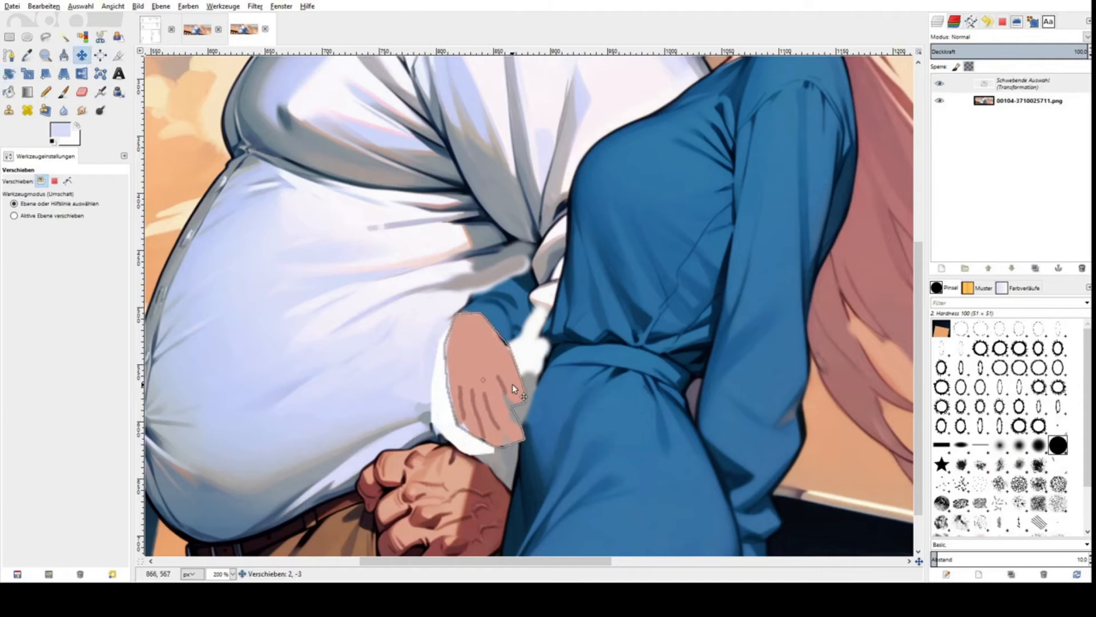
left_click(1058, 271)
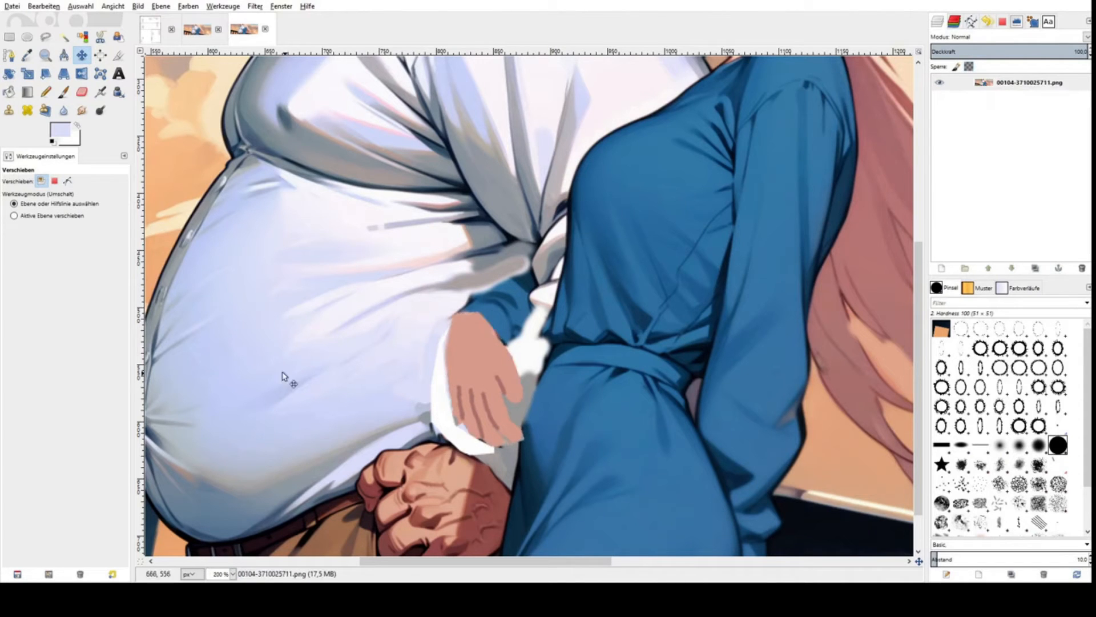
Step: Paint the white gap along the hand's outer side with light colours sampled from the man's shirt
left_click(65, 91)
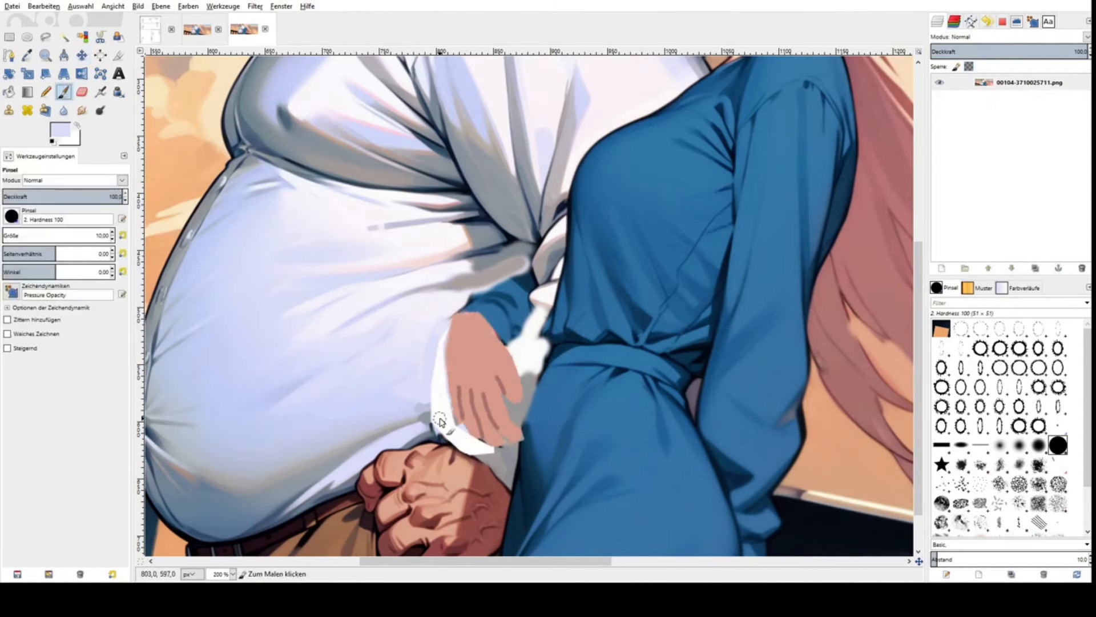
left_click(437, 421, "ctrl")
mouse_move(431, 417)
left_mouse_down()
mouse_move(425, 390)
mouse_move(439, 389)
mouse_move(437, 339)
left_mouse_up()
left_click(434, 399, "ctrl")
left_click(435, 381, "ctrl")
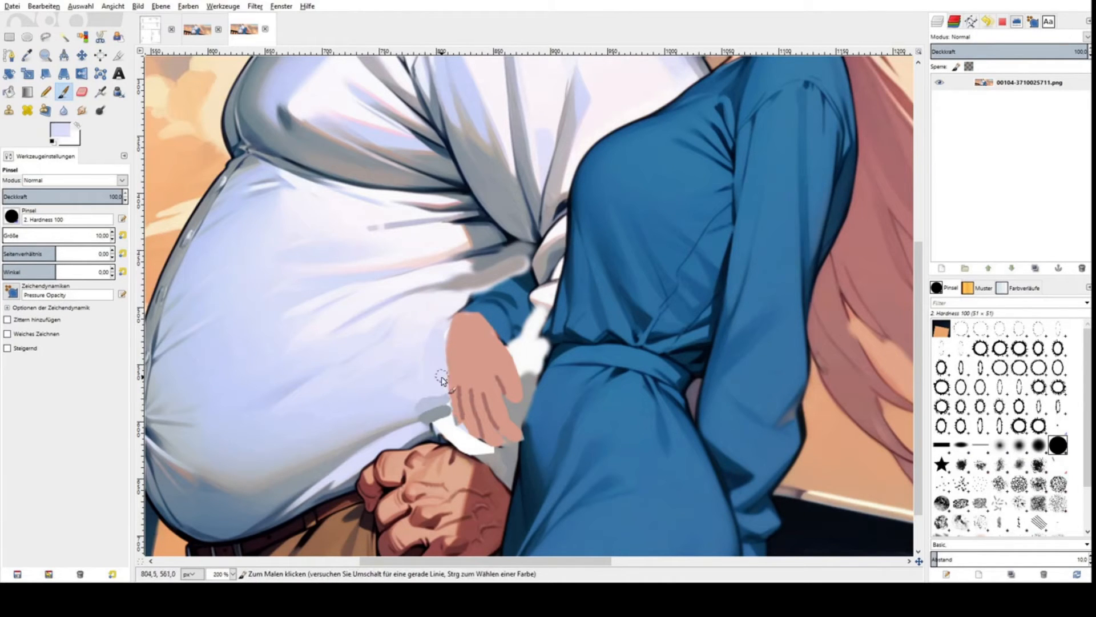
Step: Fill the remaining white gap beneath the fingers with sampled grey shadow colours
left_click(426, 421, "ctrl")
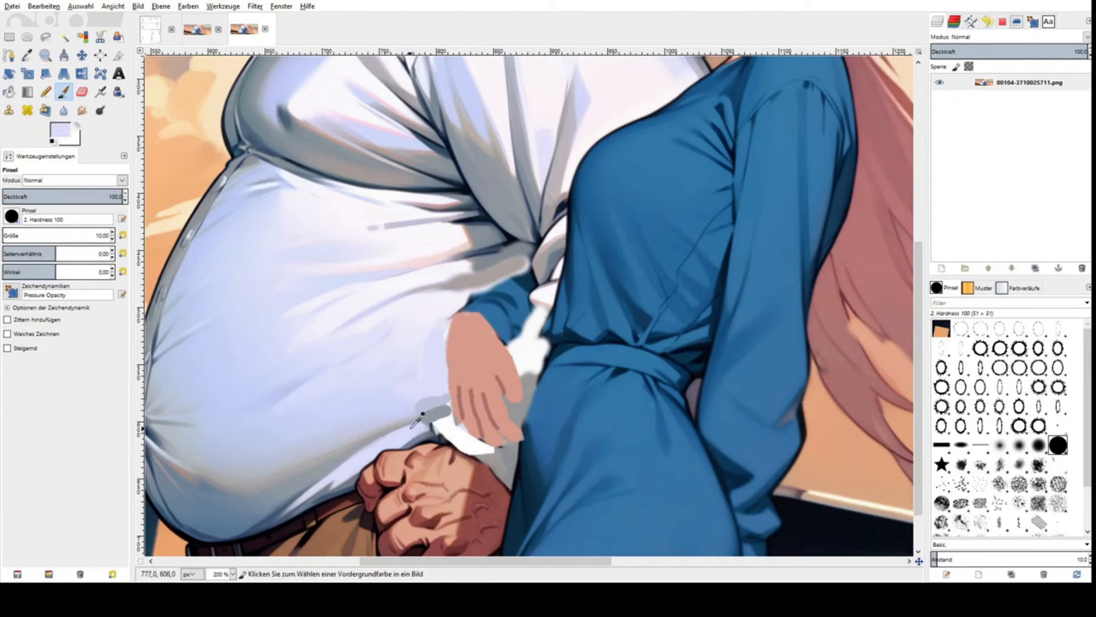
left_click(440, 430, "ctrl")
mouse_move(439, 431)
left_mouse_down()
mouse_move(496, 454)
mouse_move(480, 449)
left_mouse_up()
left_click(501, 452, "ctrl")
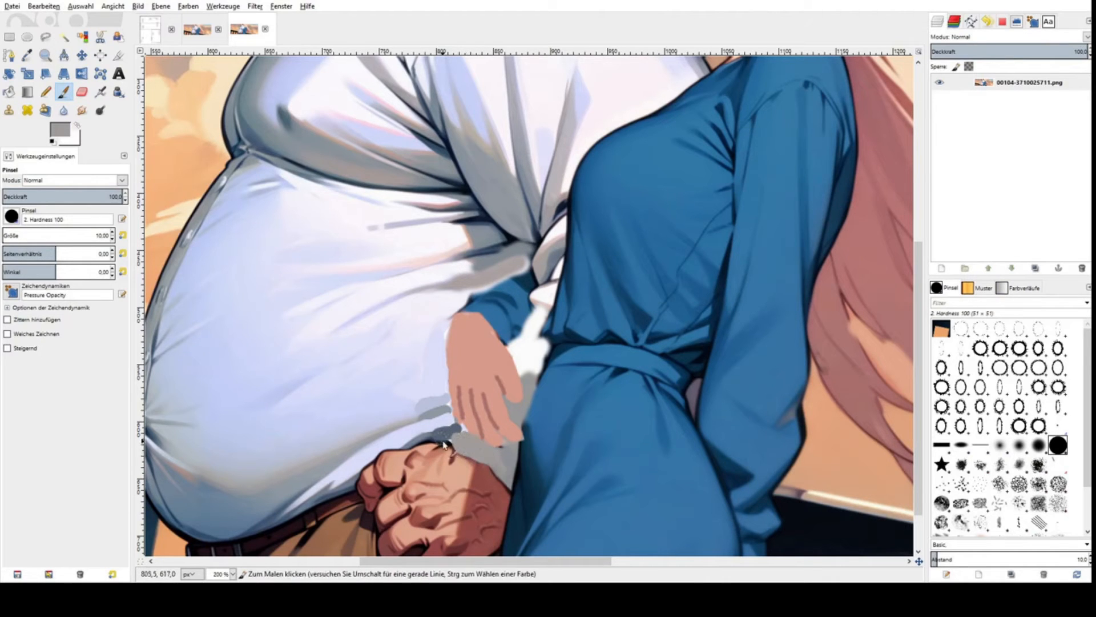
Step: Examine the repainted hand and sleeve area up close and within the whole picture
scroll(492, 387, "down", 1, "ctrl")
scroll(474, 406, "down", 1, "ctrl")
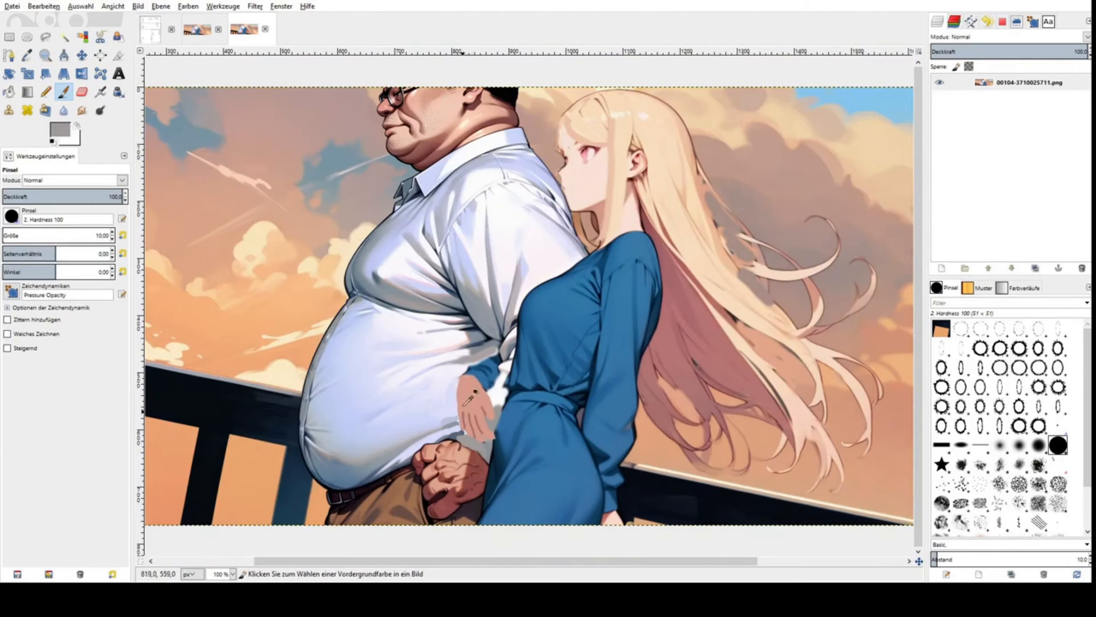
scroll(475, 337, "down", 1, "ctrl")
scroll(492, 355, "up", 1, "ctrl")
scroll(492, 355, "down", 1, "ctrl")
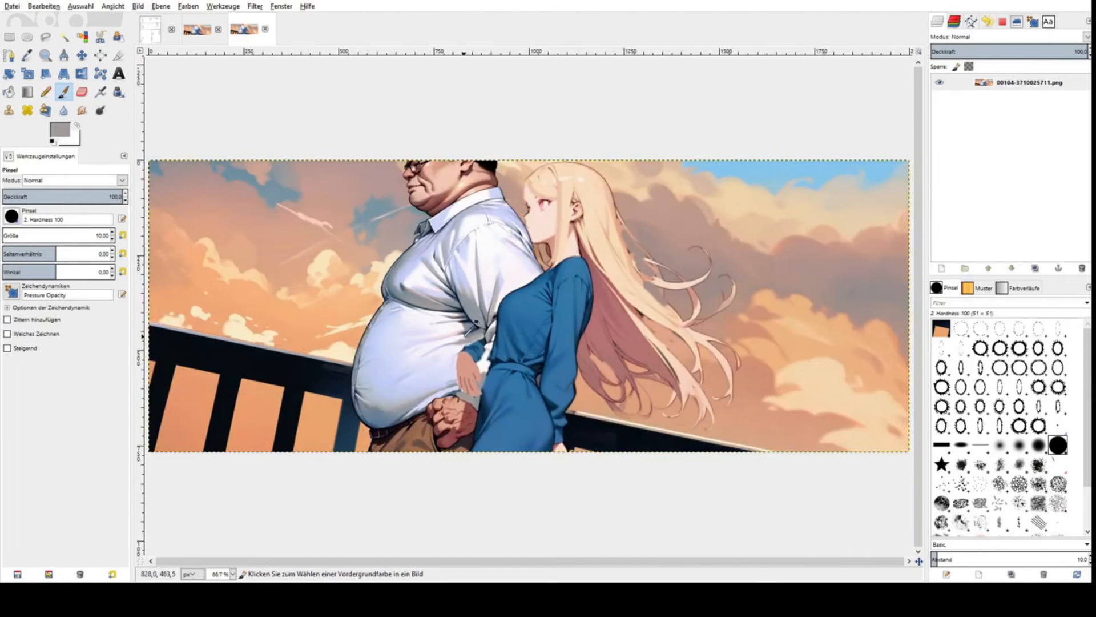
scroll(485, 365, "up", 3, "ctrl")
scroll(471, 388, "down", 2, "ctrl")
scroll(472, 282, "down", 1, "ctrl")
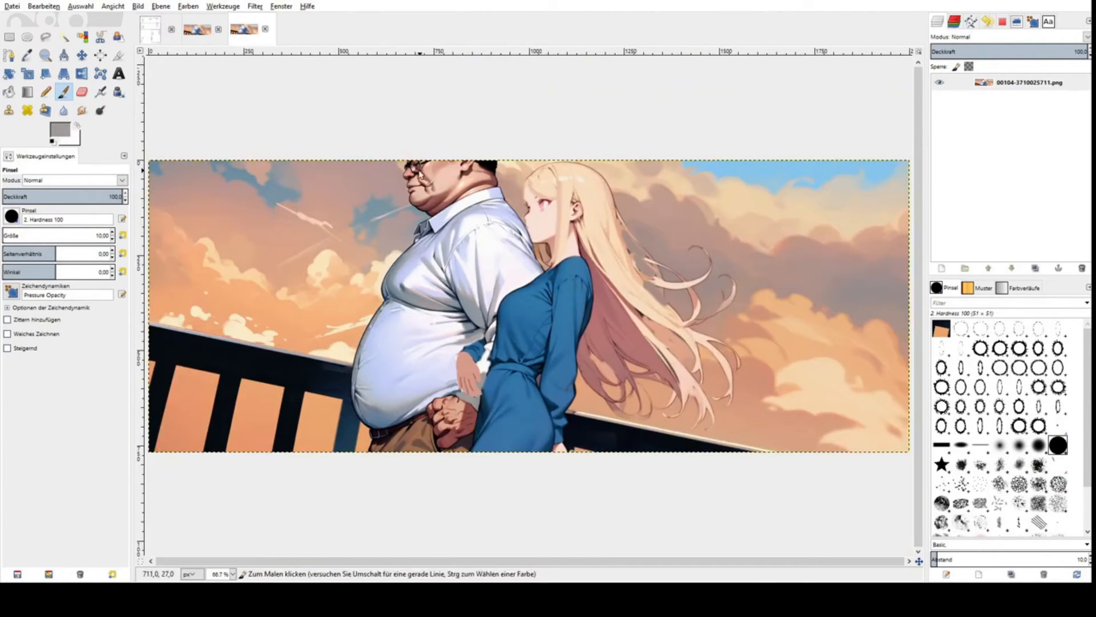
scroll(481, 372, "up", 1, "ctrl")
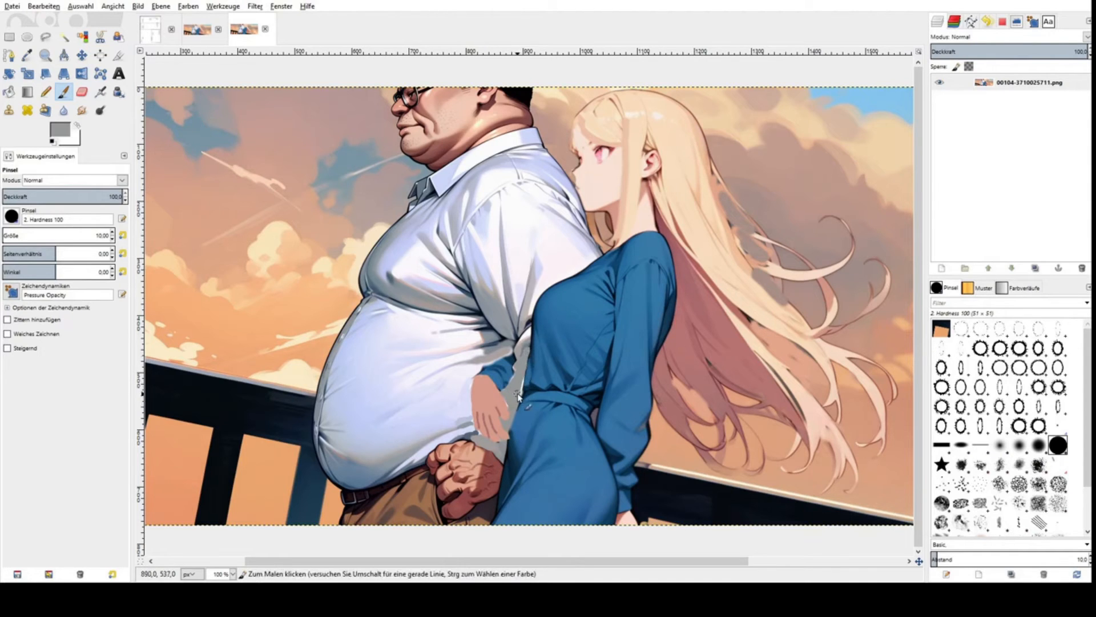
key("minus")
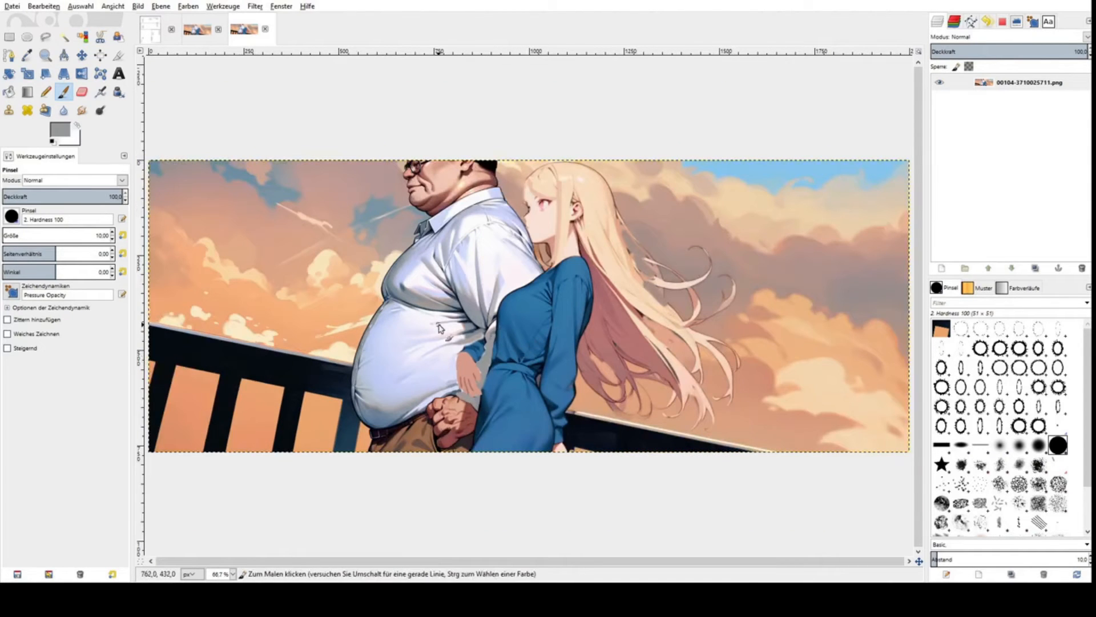
scroll(437, 370, "up", 1, "ctrl")
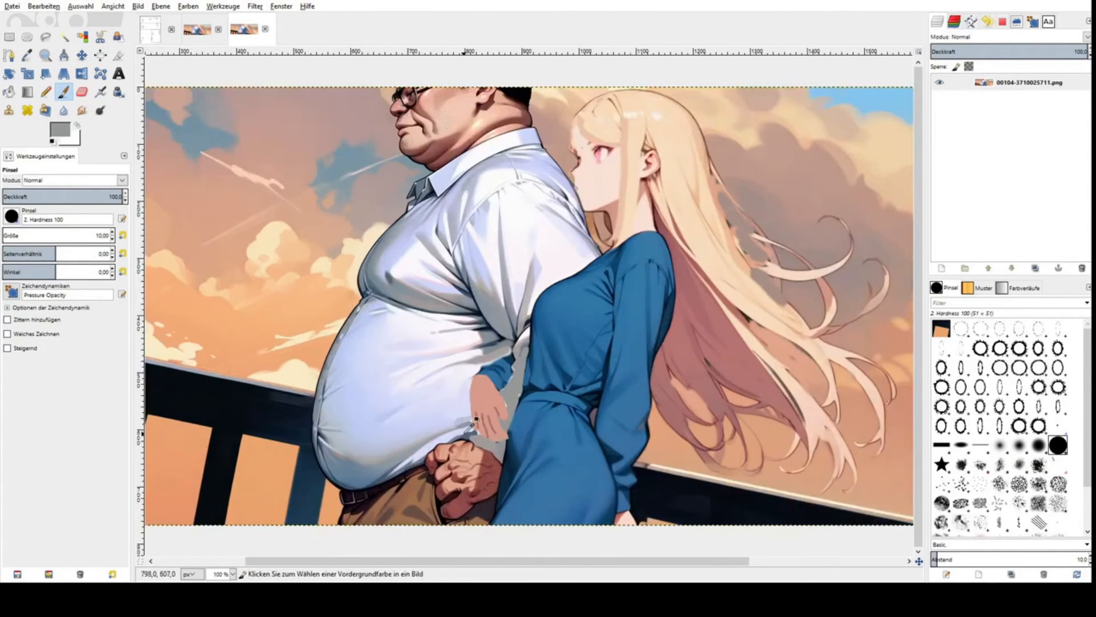
scroll(476, 396, "down", 1, "ctrl")
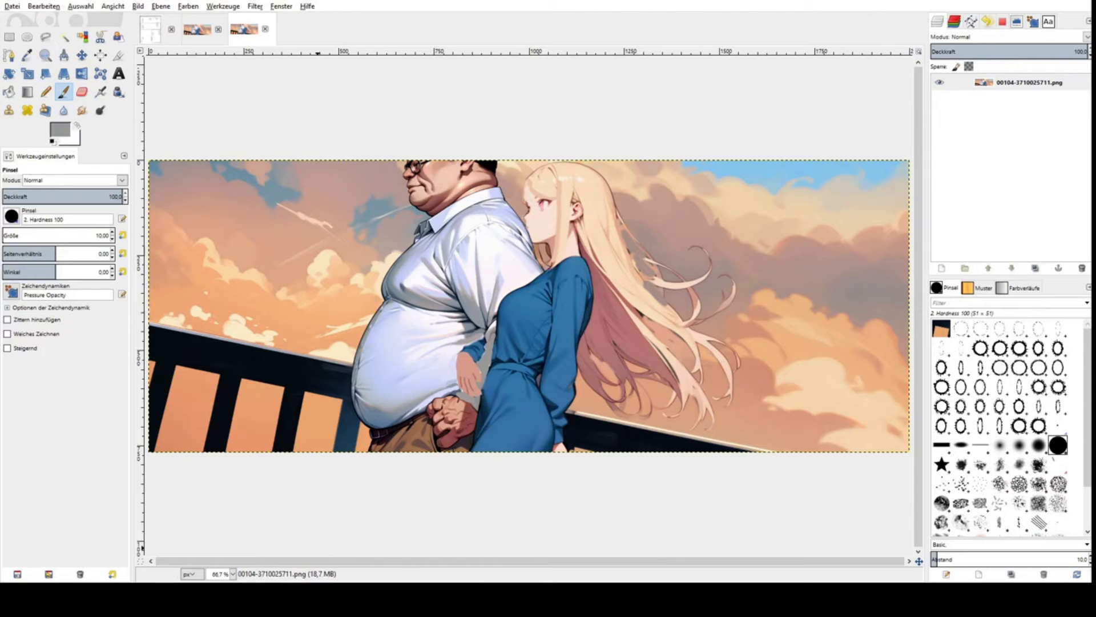
Step: Close the painted image, hide layers 00157-1759462390.png and 00167-4125857231.png in the layered image, and select layer 00203-2294500441.png
key("ctrl+w")
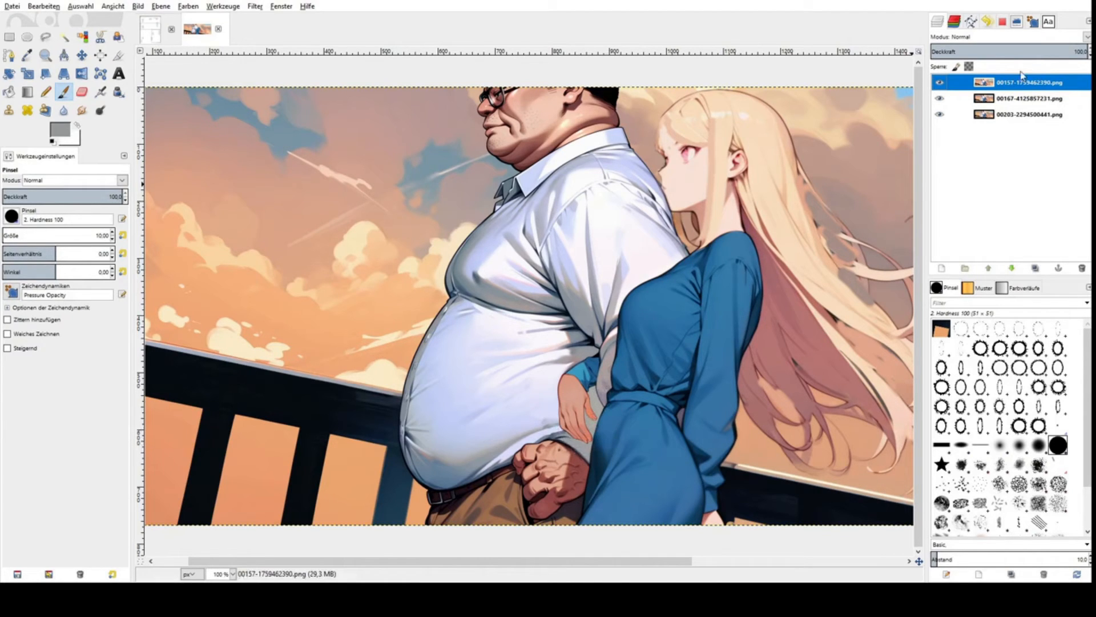
left_click(940, 83)
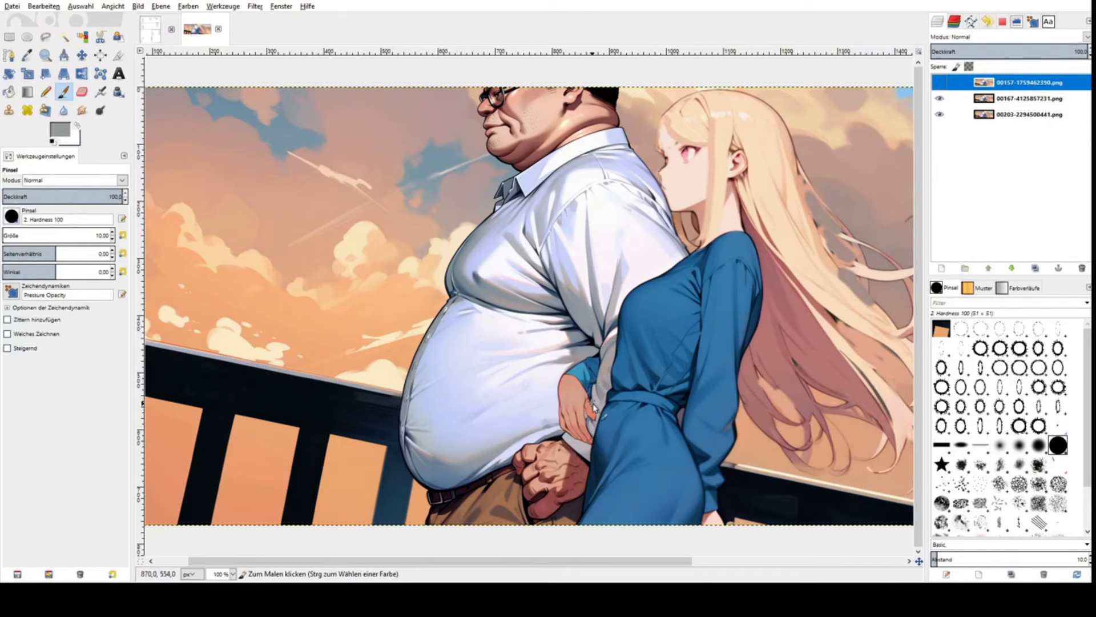
left_click(940, 98)
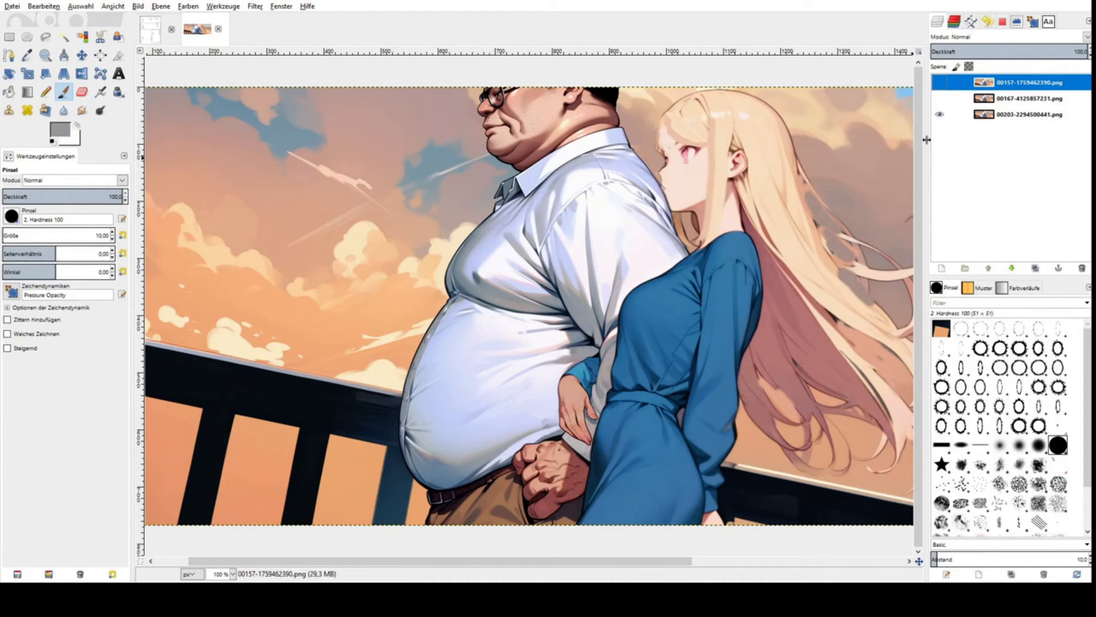
left_click(954, 114)
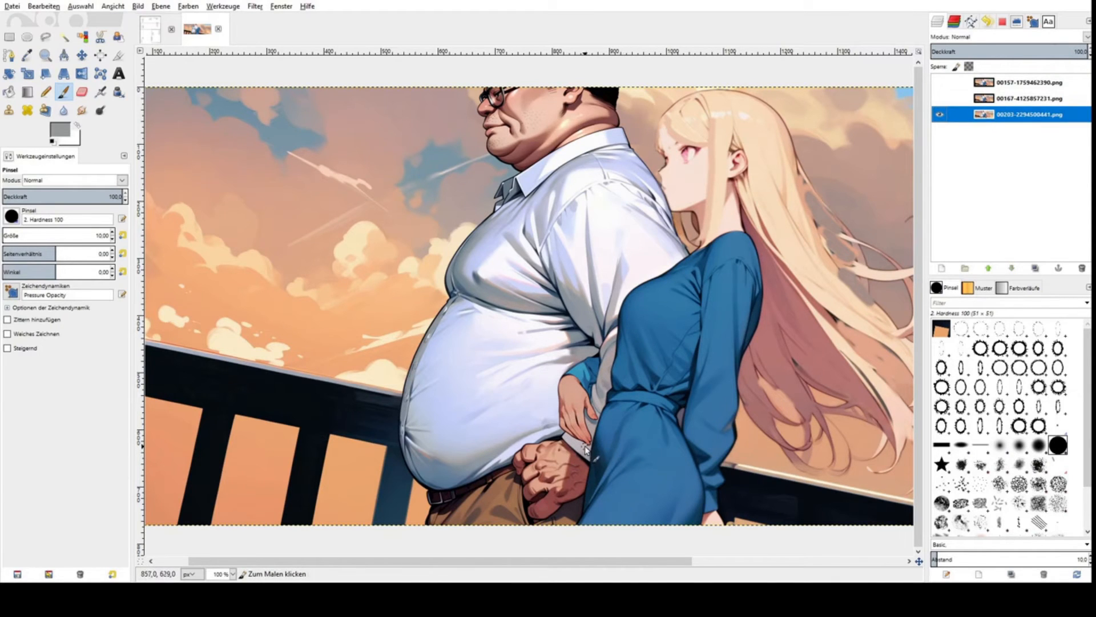
Step: Sample the man's light shirt and cuff colours and paint back the lower edge of the woman's little finger
scroll(584, 450, "up", 1)
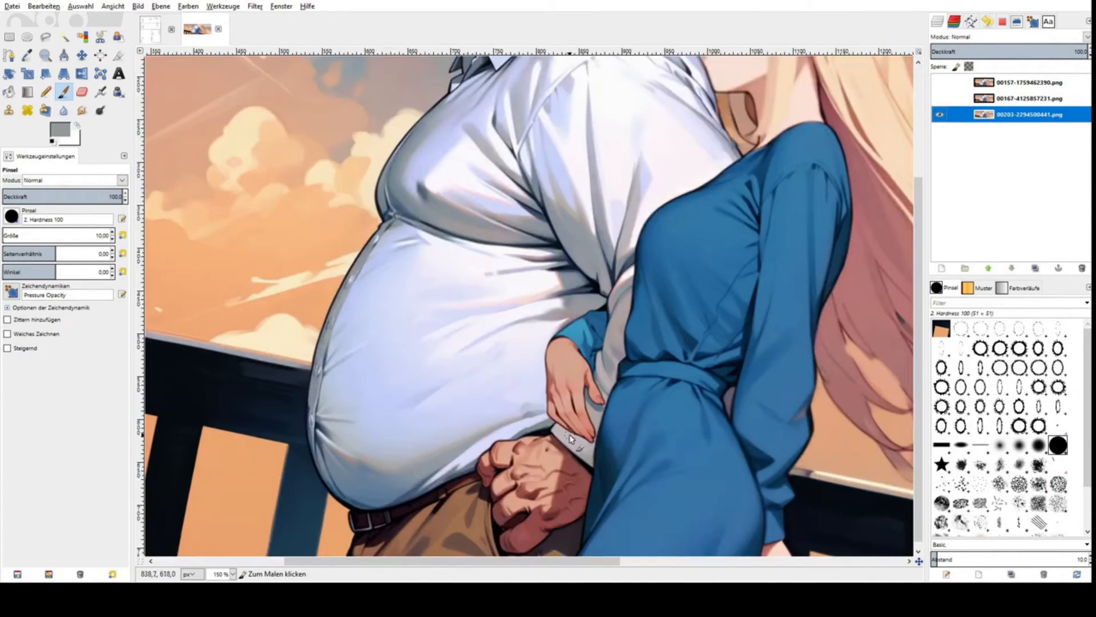
scroll(571, 438, "down", 1)
scroll(586, 452, "up", 2)
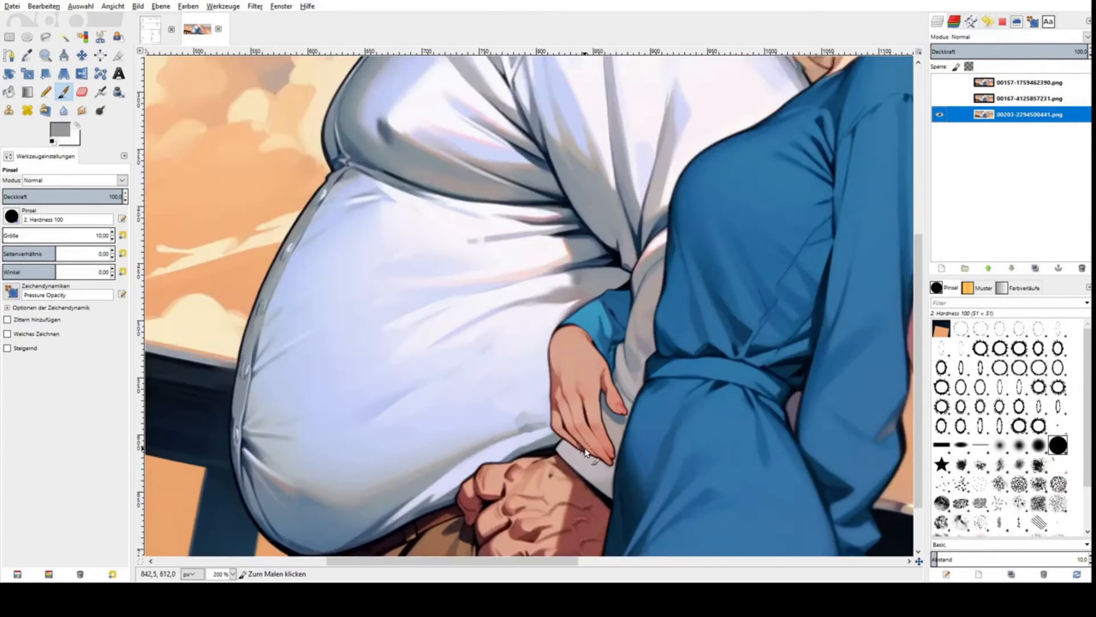
scroll(585, 452, "up", 2)
left_click(514, 362, "ctrl")
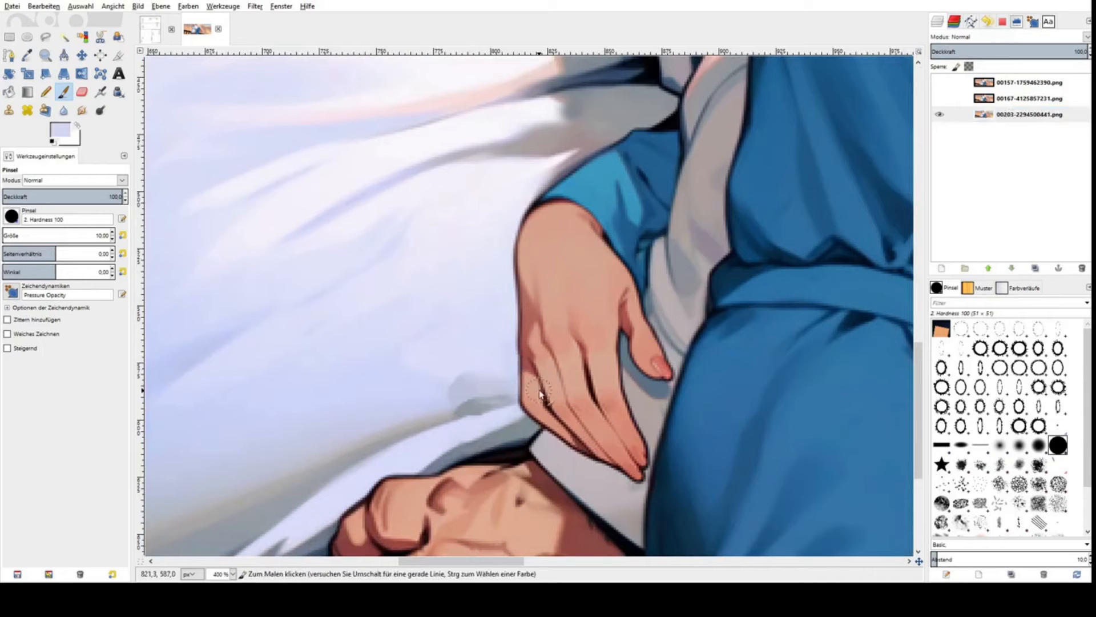
left_click(564, 456, "ctrl")
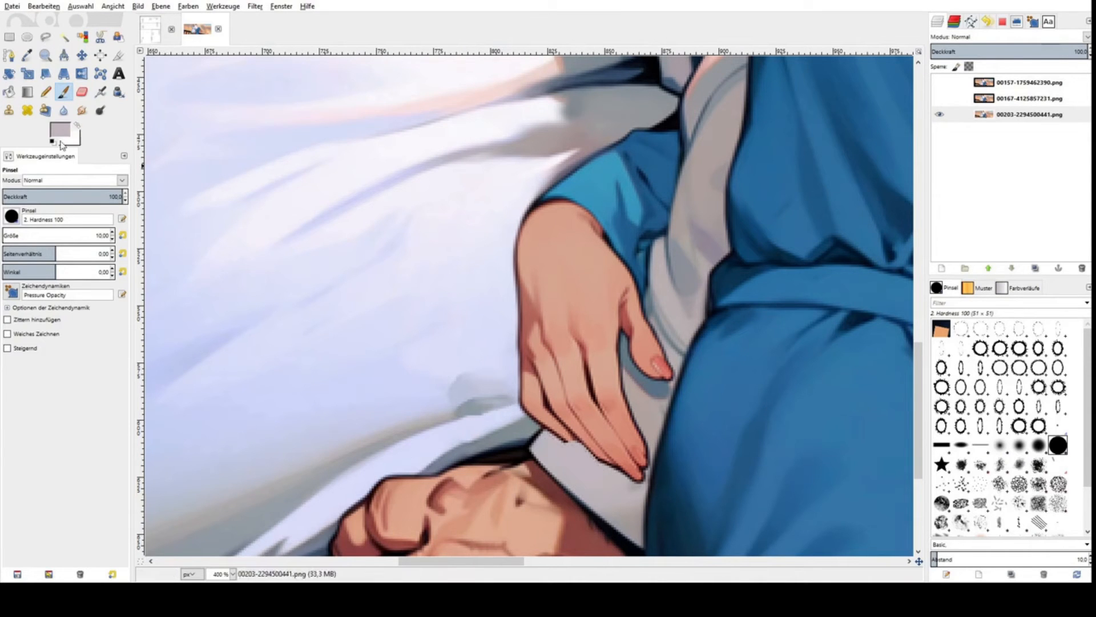
Step: Sample the dark outline colour and redraw the little fingertip's outline with the brush at size 1
left_click(531, 404, "ctrl")
scroll(571, 442, "up", 3)
left_click_drag(533, 413, 562, 419)
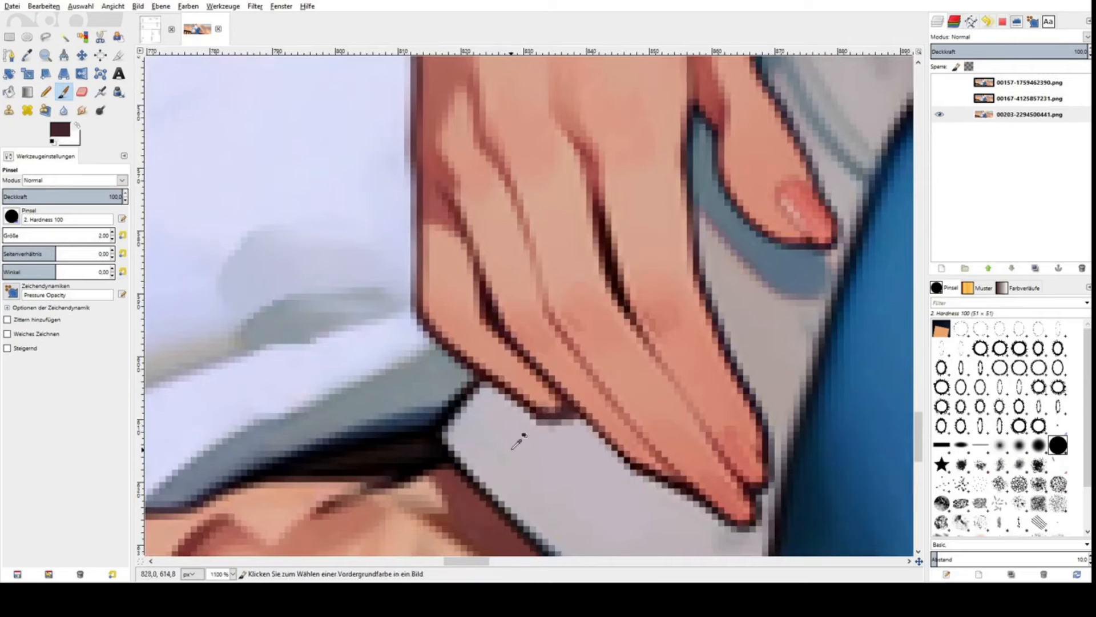
key("ctrl+z")
scroll(64, 238, "down", 1)
left_click_drag(543, 420, 568, 412)
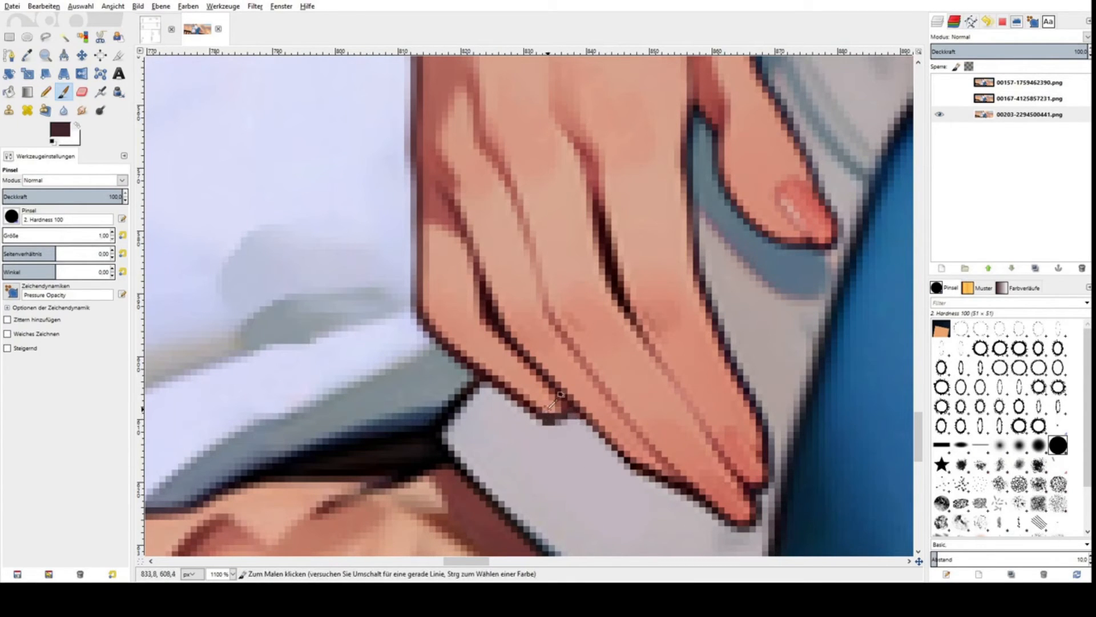
Step: Soften and thin the little fingertip's outline using colours sampled from its edge and the adjoining cuff
left_click(549, 409, "ctrl")
left_click(549, 409, "ctrl")
scroll(550, 409, "down", 5)
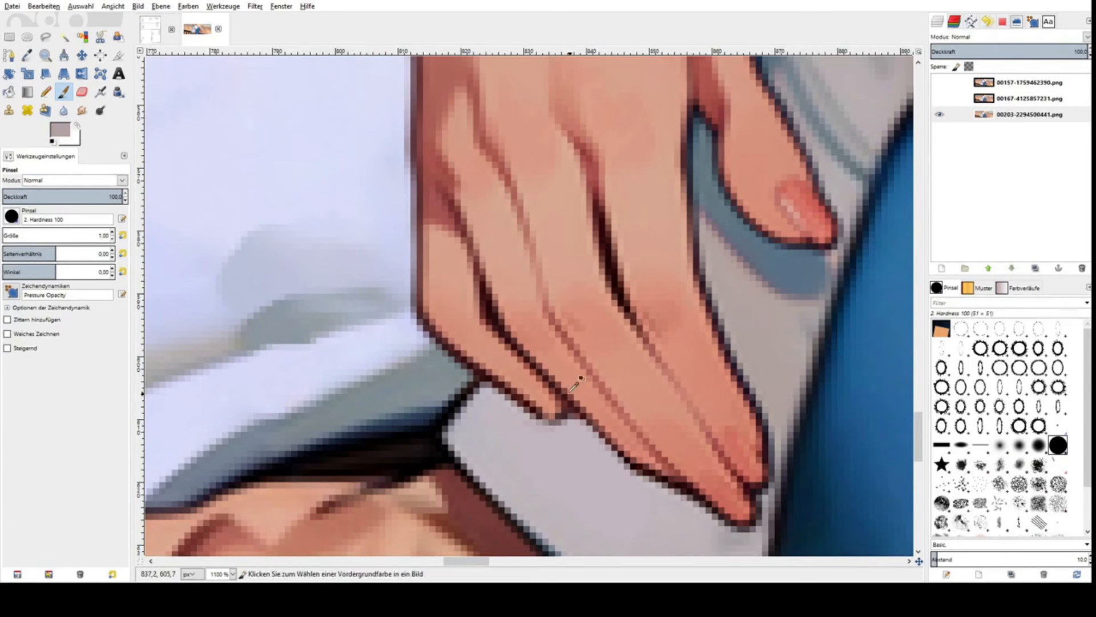
scroll(565, 379, "up", 5)
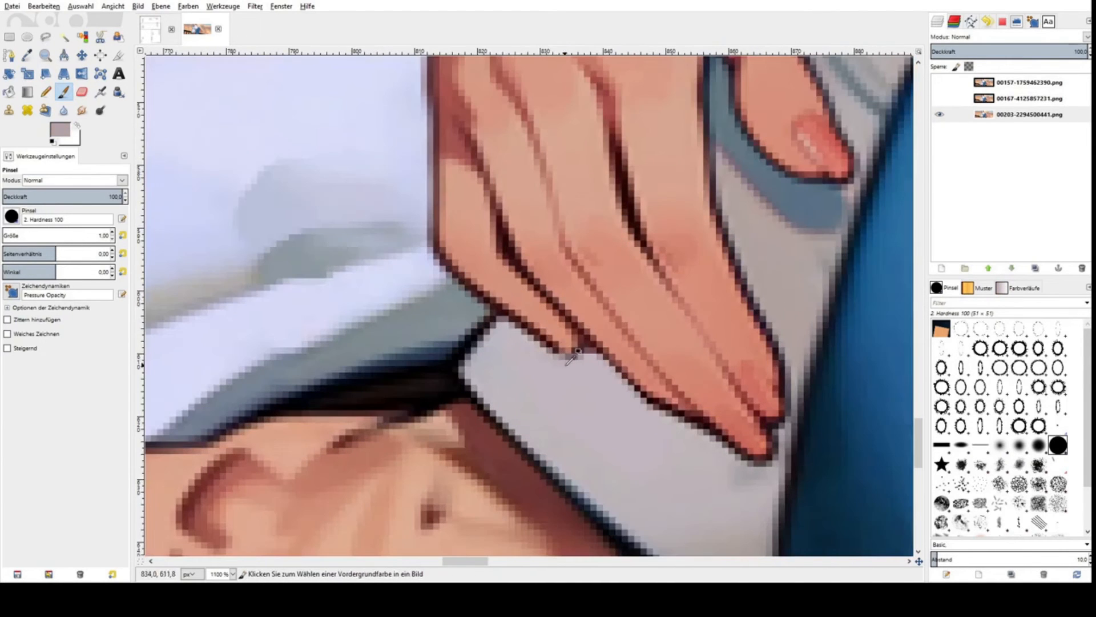
left_click(560, 347, "ctrl")
left_click_drag(560, 357, 583, 359)
left_click(545, 361, "ctrl")
Step: Sample the cuff colour and paint over the dark outline where the ring finger's tip meets the middle finger
scroll(581, 358, "down", 5)
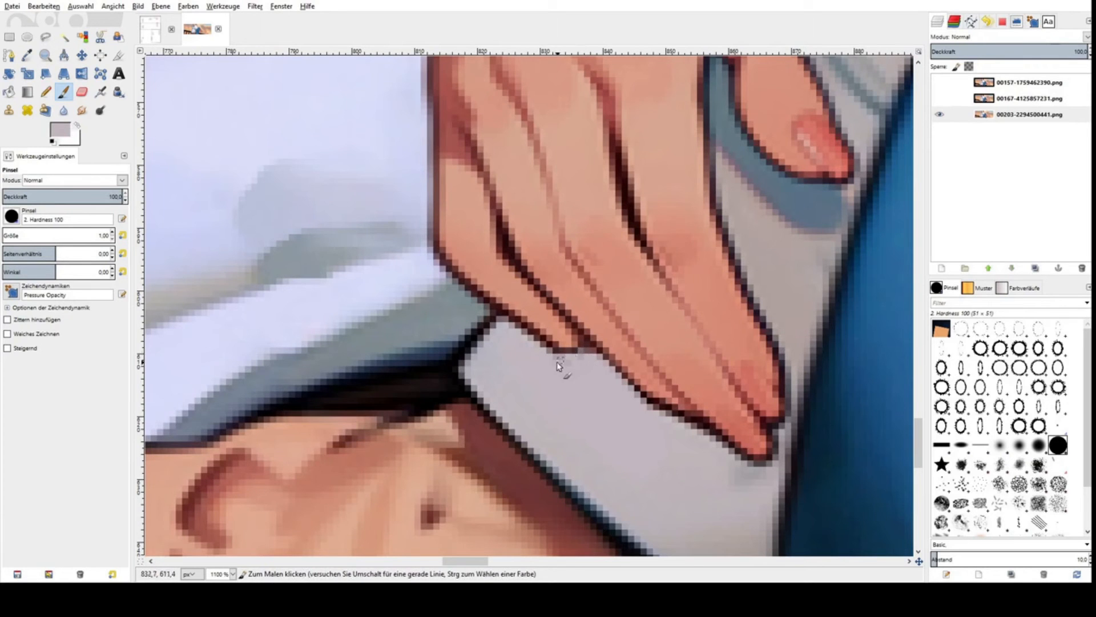
scroll(628, 313, "down", 1)
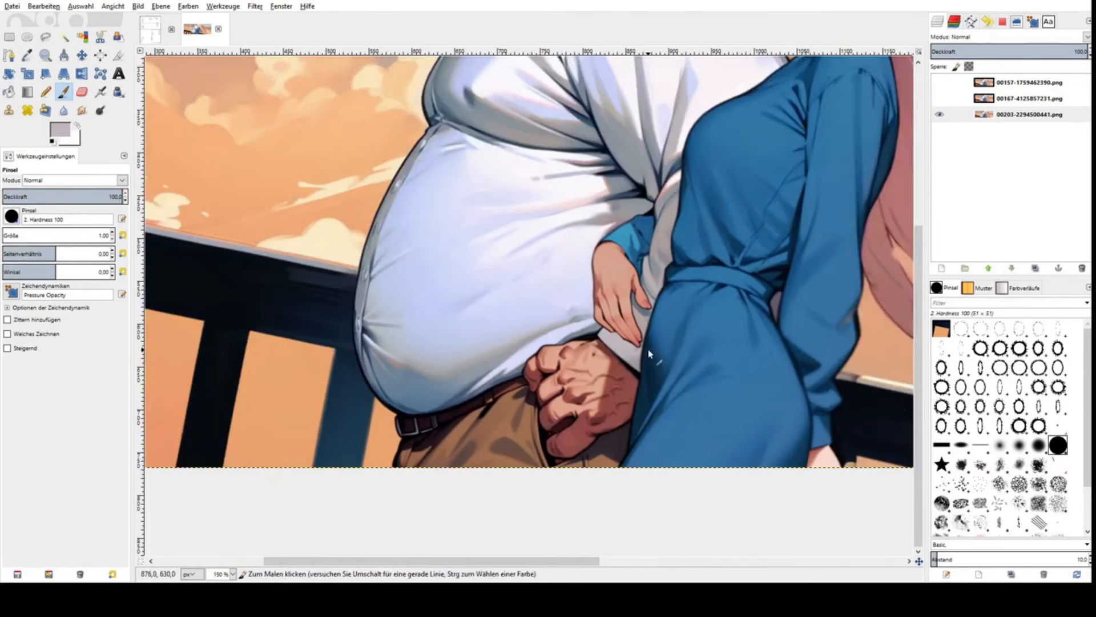
scroll(596, 321, "up", 3)
scroll(598, 320, "up", 3)
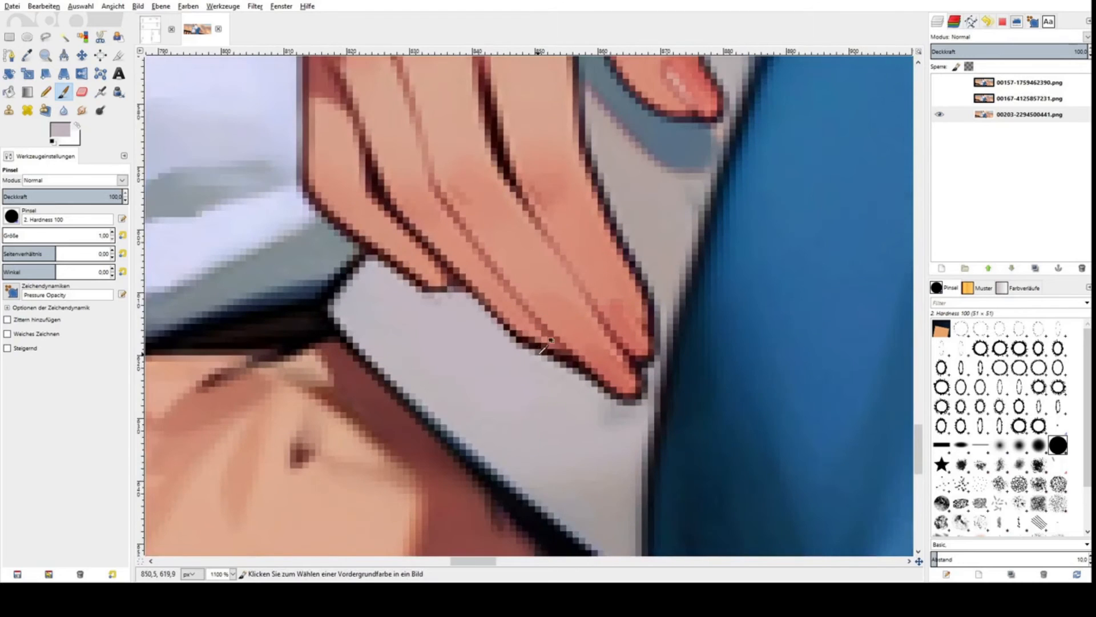
left_click(545, 352, "ctrl")
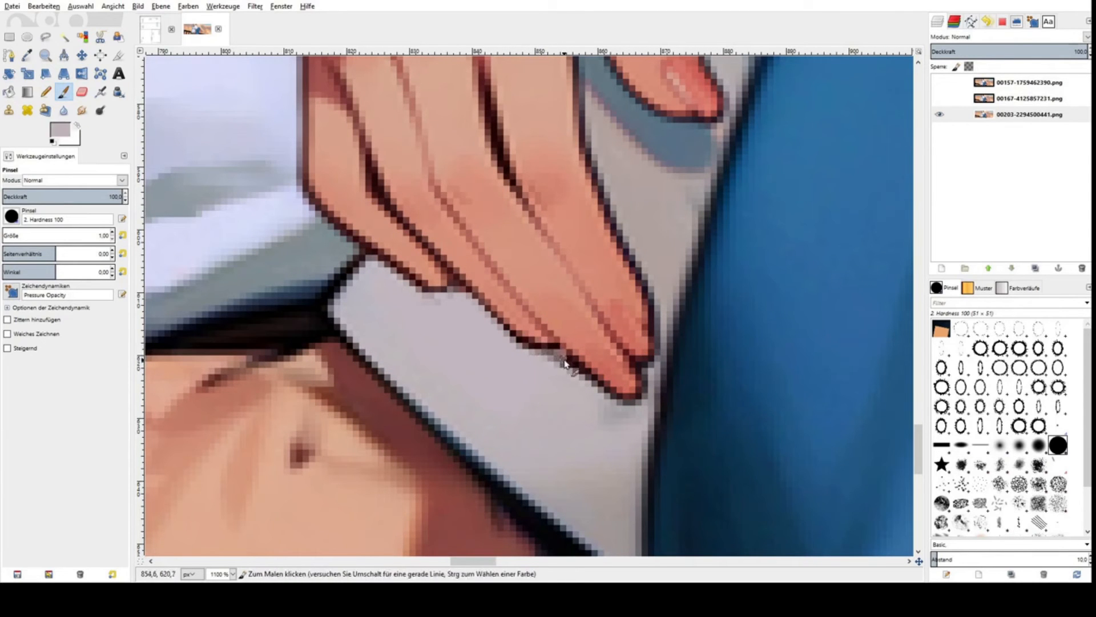
scroll(557, 361, "down", 3)
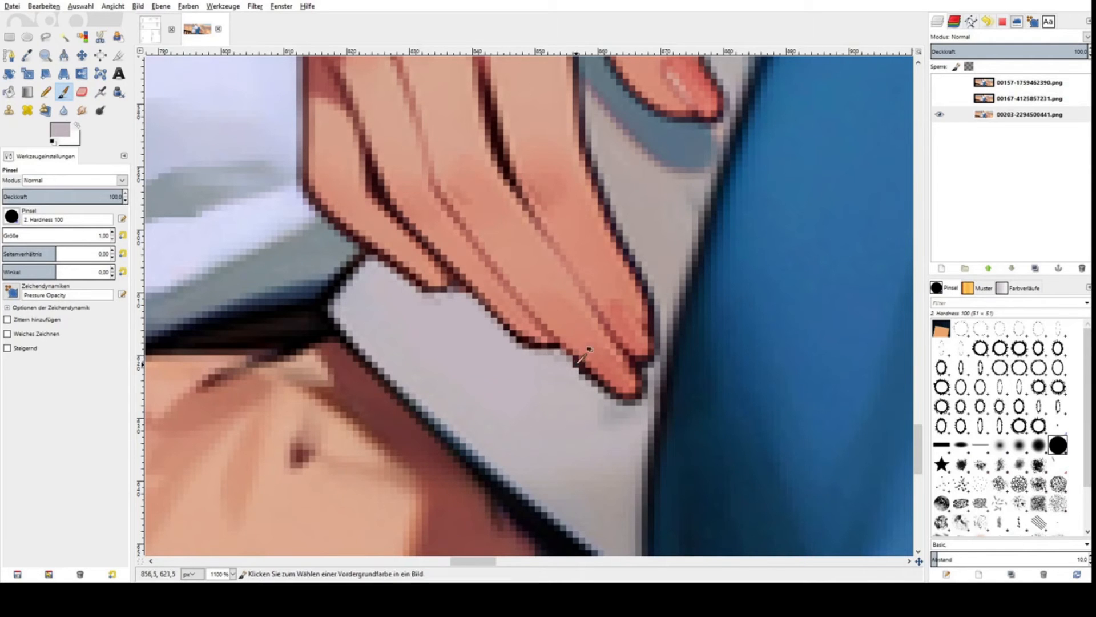
Step: Sample the dark outline colour and redraw the short contour joining the ring fingertip to the middle finger at brush size 1
left_click(610, 309, "ctrl")
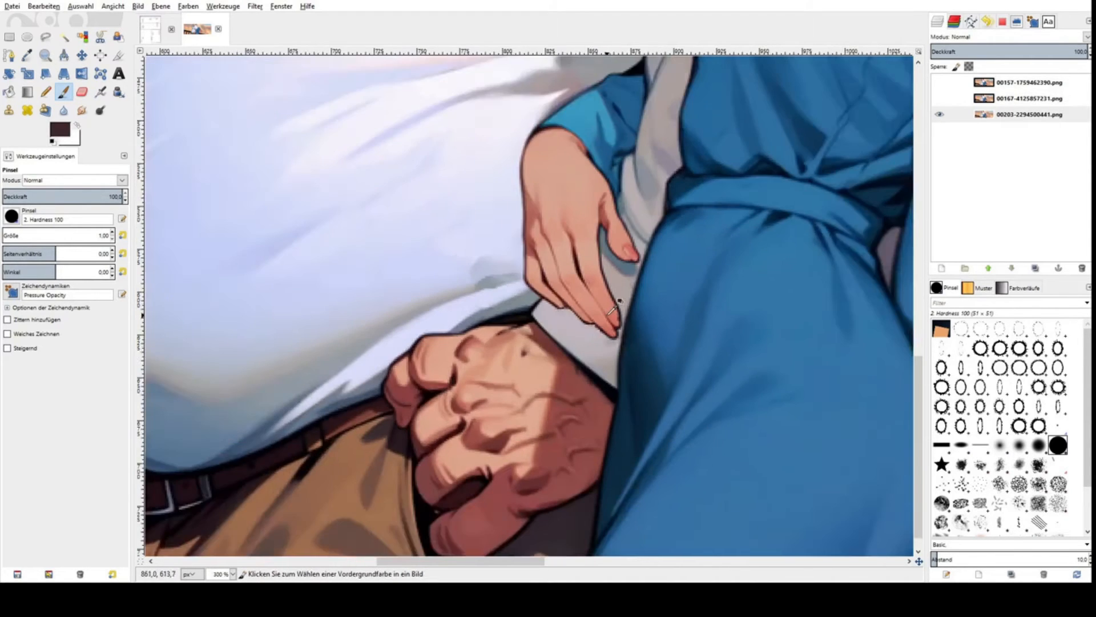
scroll(611, 311, "down", 3)
scroll(615, 309, "up", 7)
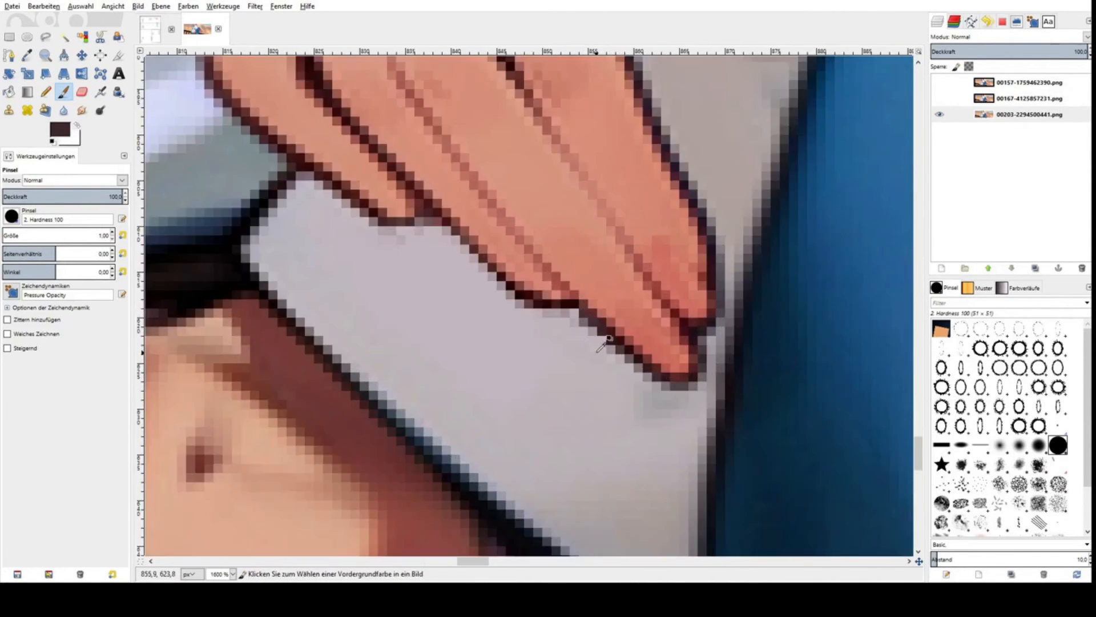
Step: Sample the cuff's grey tones and paint over the end of the middle finger to shorten it
left_click(599, 353, "ctrl")
mouse_move(666, 327)
left_mouse_down()
mouse_move(609, 363)
mouse_move(668, 334)
mouse_move(633, 377)
mouse_move(678, 360)
left_mouse_up()
left_click(666, 404, "ctrl")
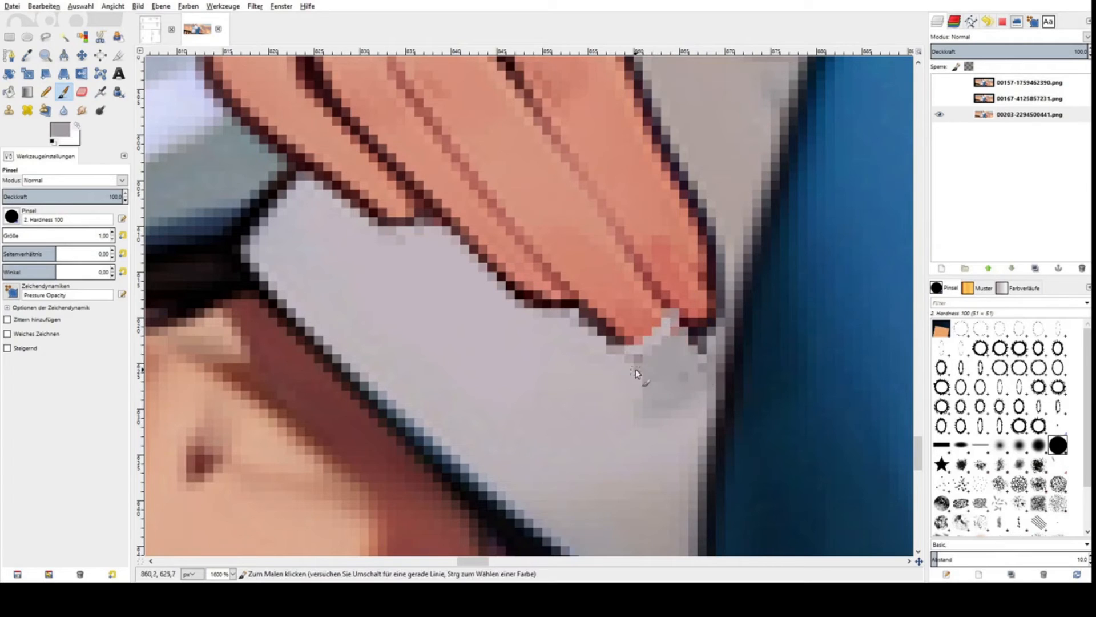
Step: Sample dark tones from the finger outline and redraw the contour around the shortened middle fingertip
left_click(620, 338, "ctrl")
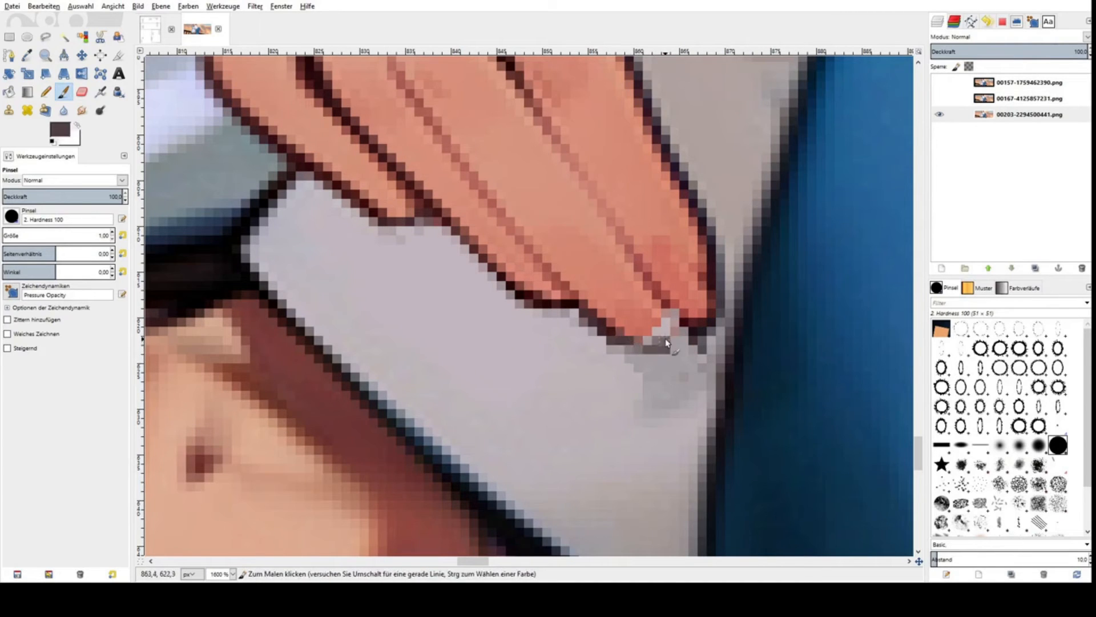
left_click(654, 332, "ctrl")
scroll(654, 332, "down", 3)
left_click(675, 330, "ctrl")
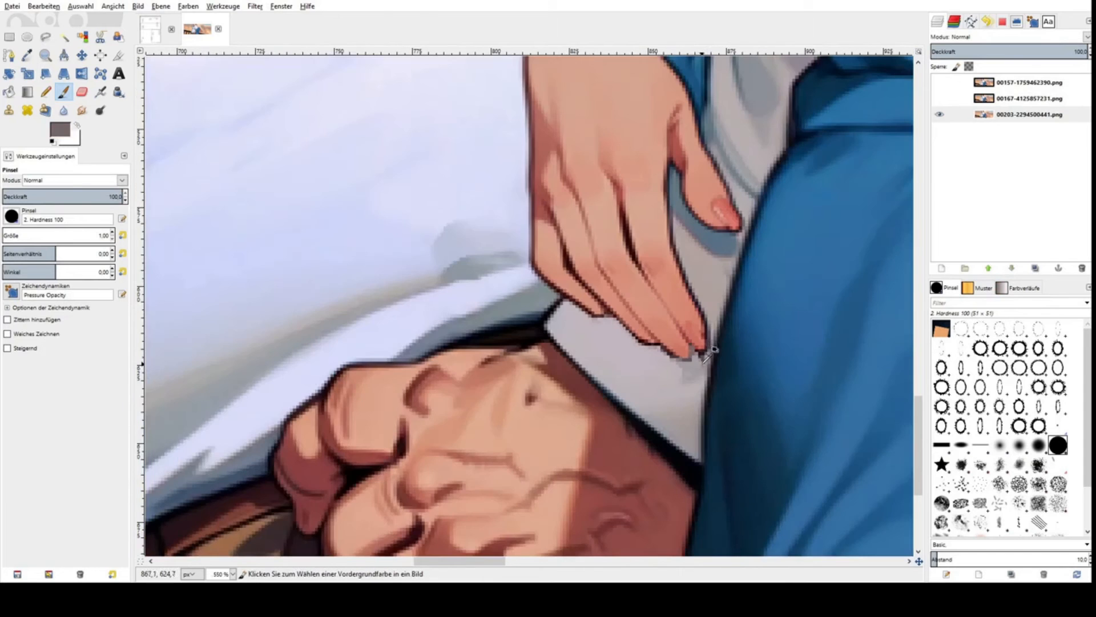
scroll(708, 354, "up", 4)
left_click(596, 321, "ctrl")
mouse_move(596, 321)
left_mouse_down()
mouse_move(624, 348)
mouse_move(673, 348)
mouse_move(690, 297)
left_mouse_up()
left_click(624, 358, "ctrl")
scroll(624, 359, "down", 5)
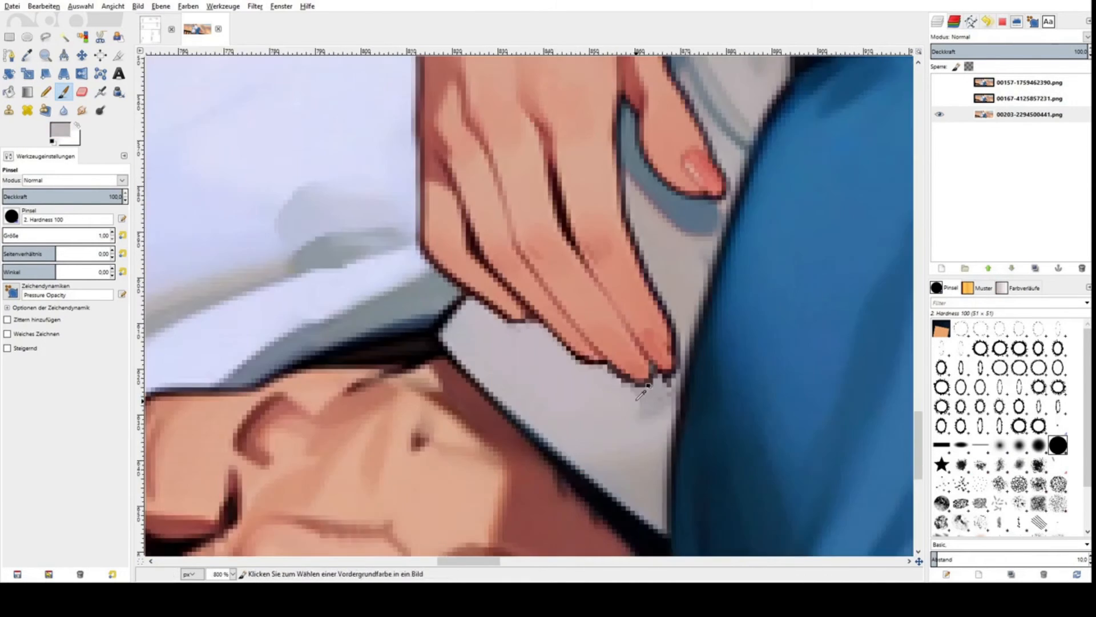
Step: Repaint the notch between the middle and index fingertips with colours sampled from the adjoining outline and skin
scroll(657, 369, "up", 1)
scroll(657, 370, "up", 5)
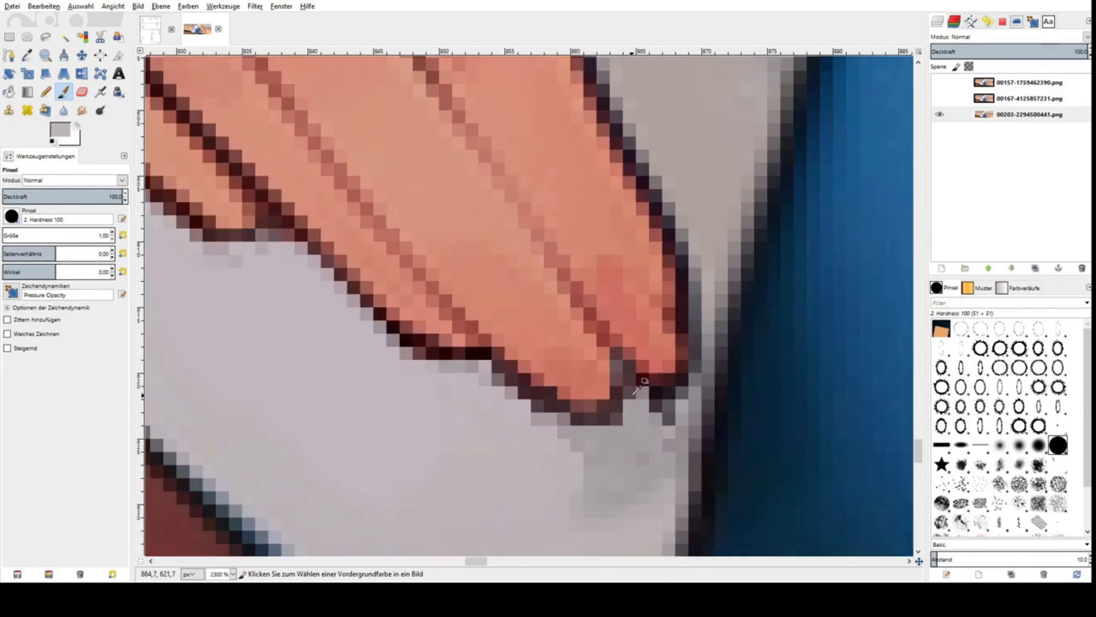
left_click(622, 378, "ctrl")
left_click(606, 365, "ctrl")
left_click(614, 361)
left_click(617, 376)
scroll(605, 365, "down", 2)
scroll(601, 353, "down", 5)
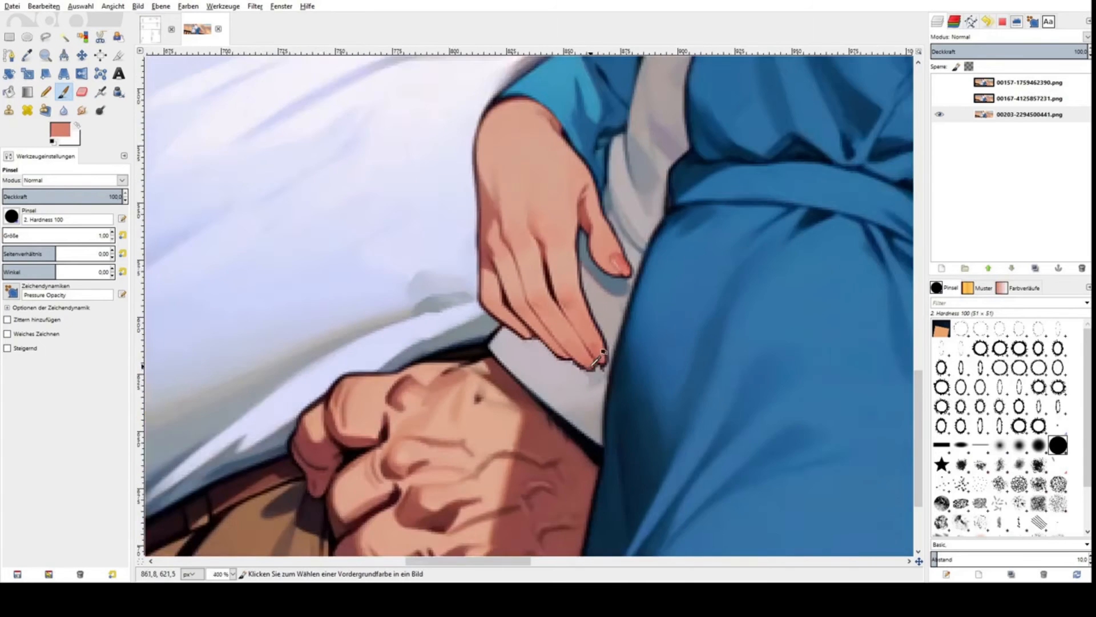
Step: Sample the cuff colour and paint over the grey shadow below the fingertips with brush size 5
scroll(606, 360, "up", 6)
left_click(559, 357, "ctrl")
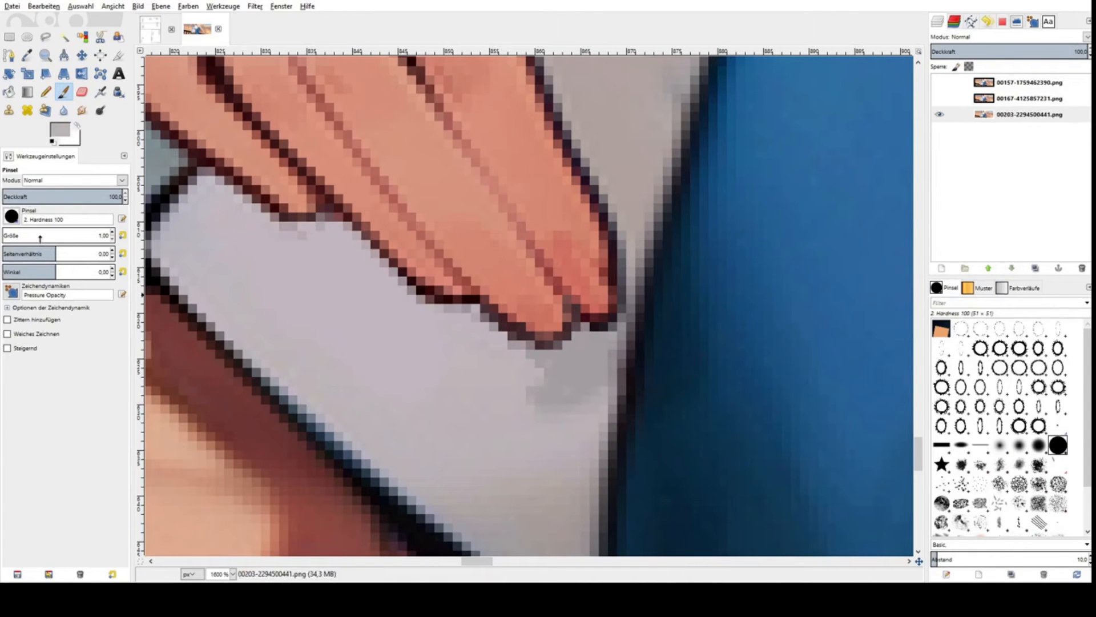
scroll(40, 239, "up", 4)
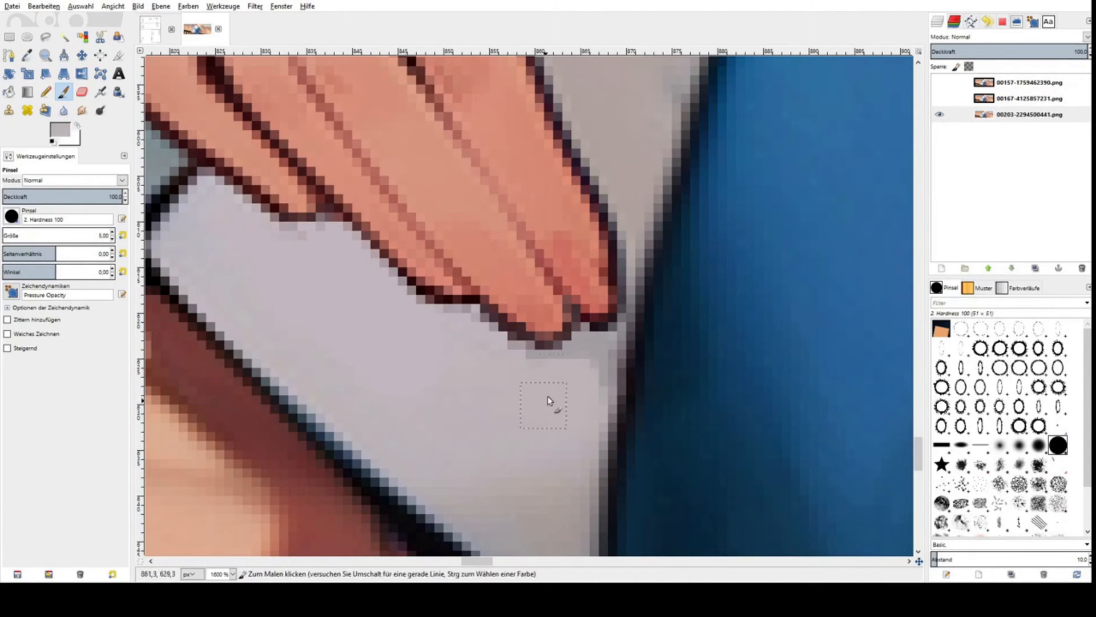
scroll(546, 395, "down", 6)
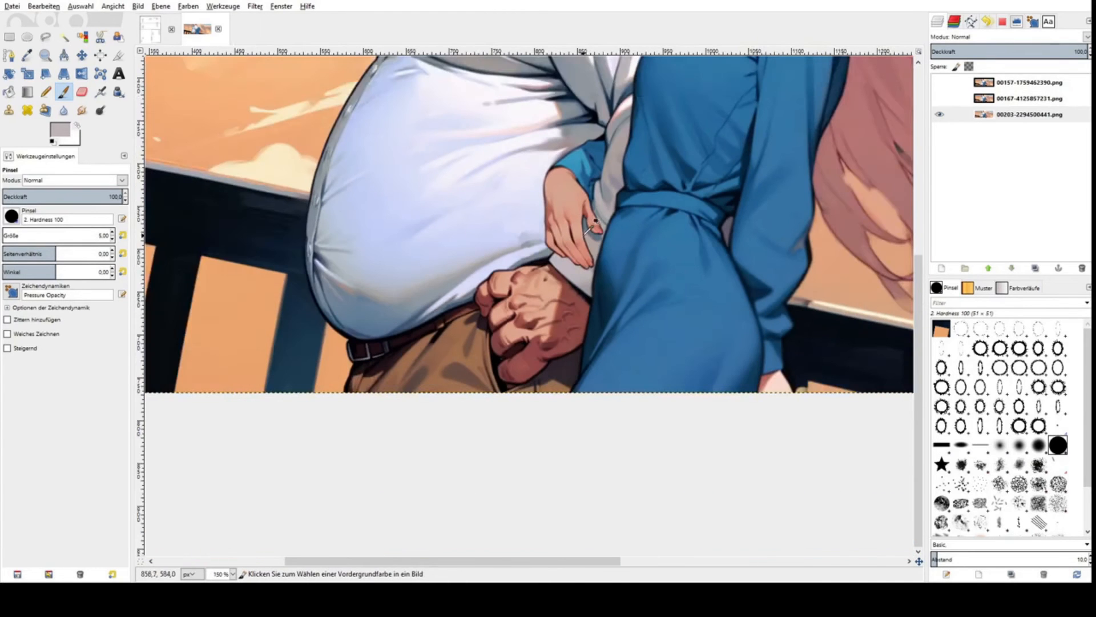
Step: Set the paintbrush size to 2 and trim the index fingertip's outer edge with the light cuff colour
scroll(606, 198, "up", 3)
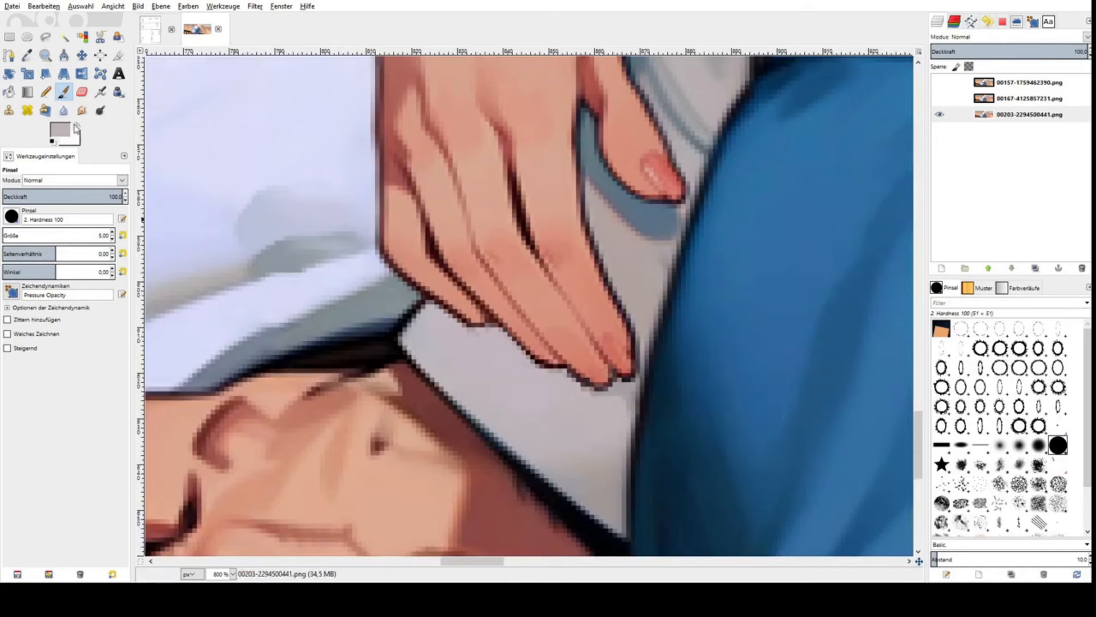
left_click(81, 92)
scroll(65, 237, "down", 3)
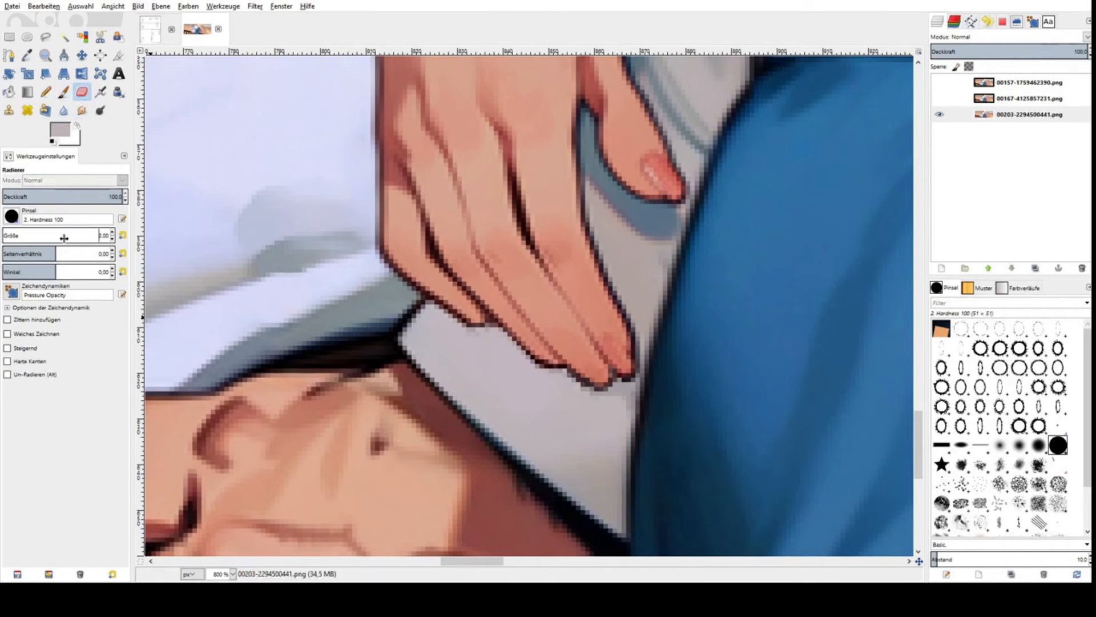
scroll(642, 371, "up", 3)
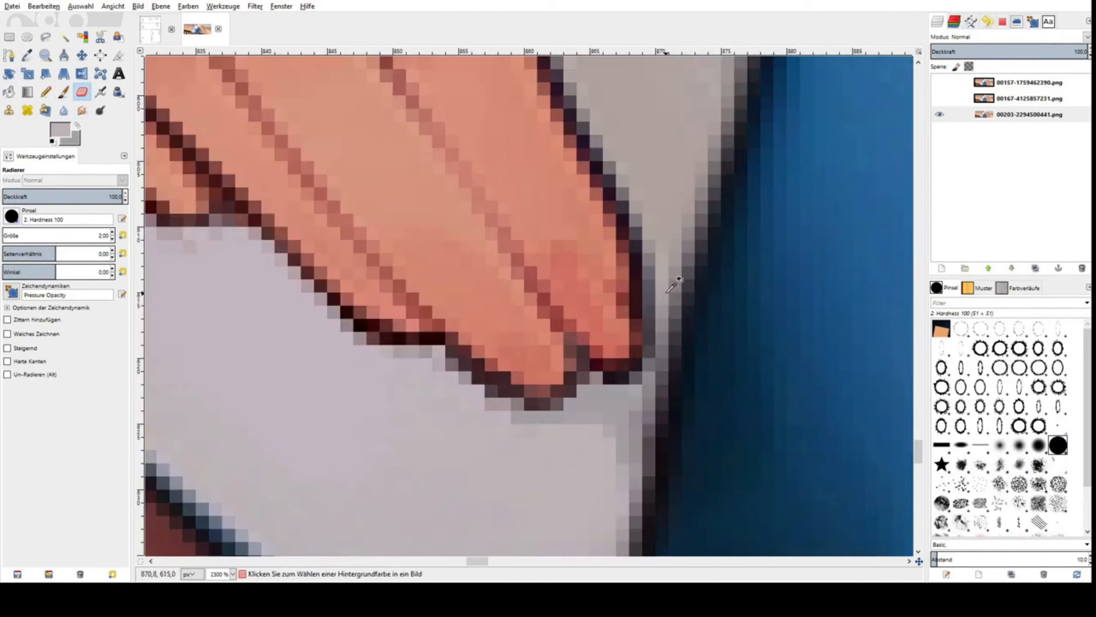
key("p")
mouse_move(657, 320)
left_mouse_down()
mouse_move(615, 400)
mouse_move(650, 296)
left_mouse_up()
Step: Sample the dark outline colour and redraw the contour around the trimmed index fingertip at brush size 2
left_click(638, 294, "ctrl")
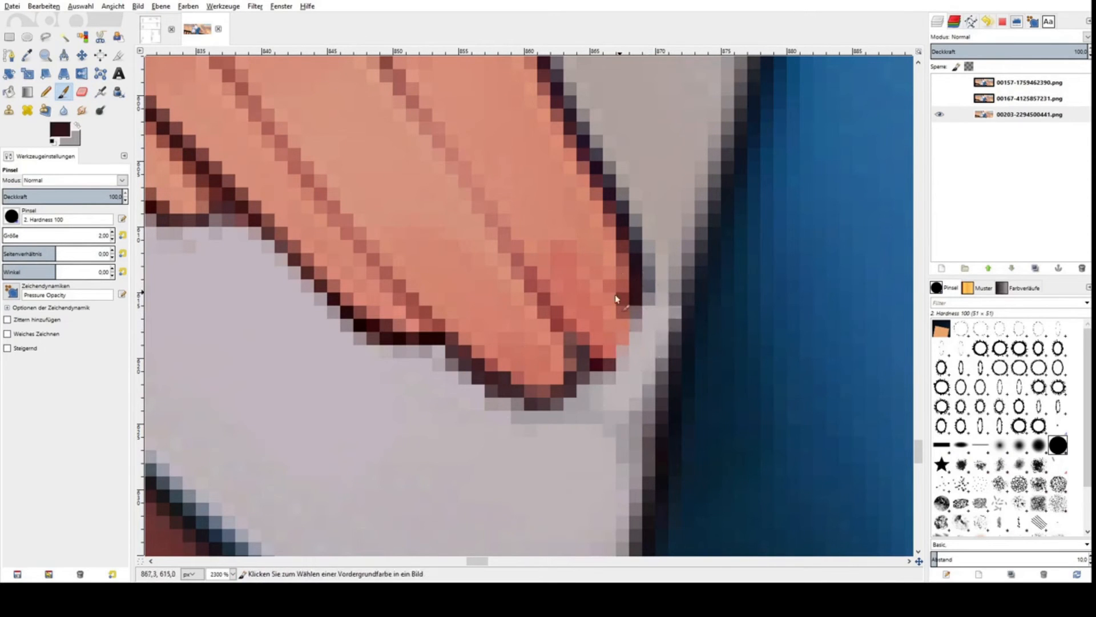
scroll(100, 235, "down", 1)
mouse_move(641, 296)
left_mouse_down()
mouse_move(625, 370)
mouse_move(661, 254)
left_mouse_up()
scroll(660, 251, "down", 4)
scroll(660, 250, "down", 4)
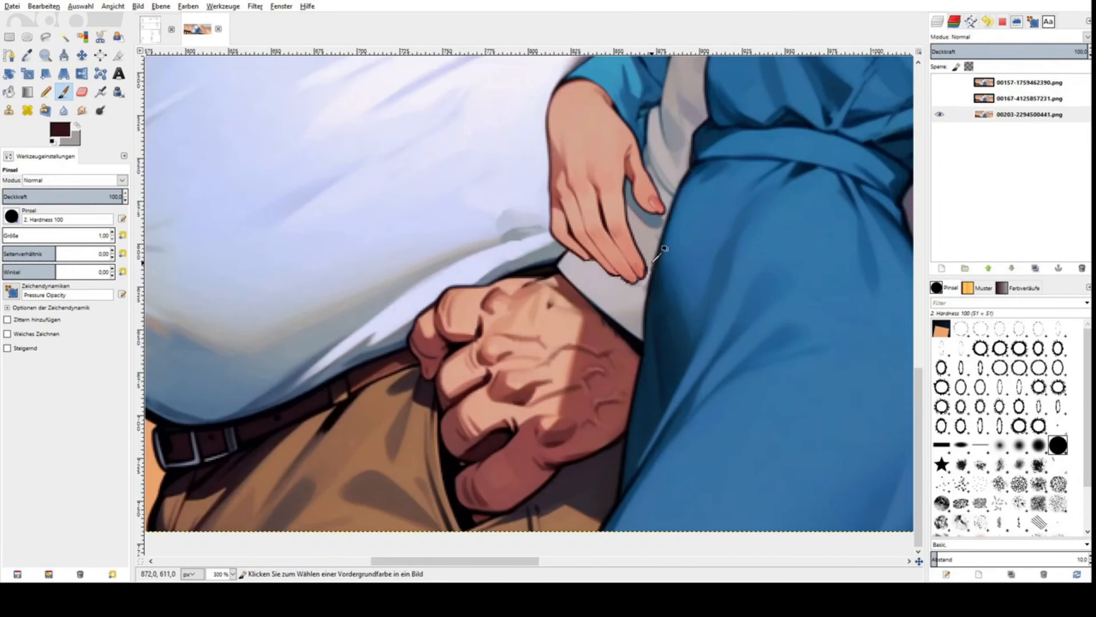
scroll(666, 247, "down", 1)
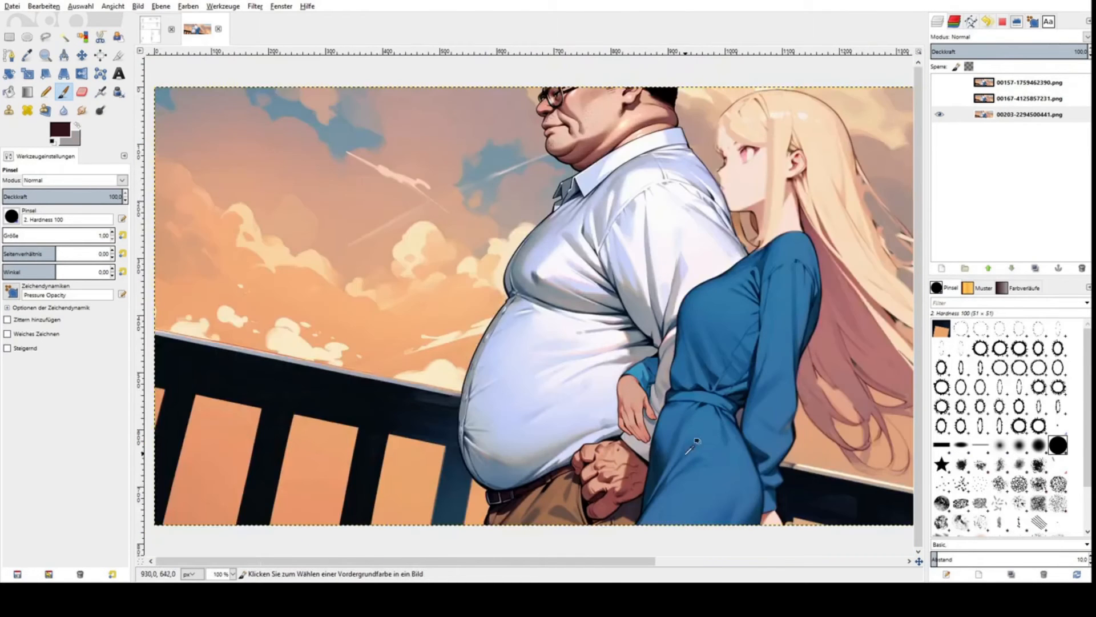
Step: Reshape the thumb's inner edge with sampled skin, outline and blue-grey shadow colours, using brush sizes 4 and 5
scroll(680, 438, "up", 6)
left_click(594, 247, "ctrl")
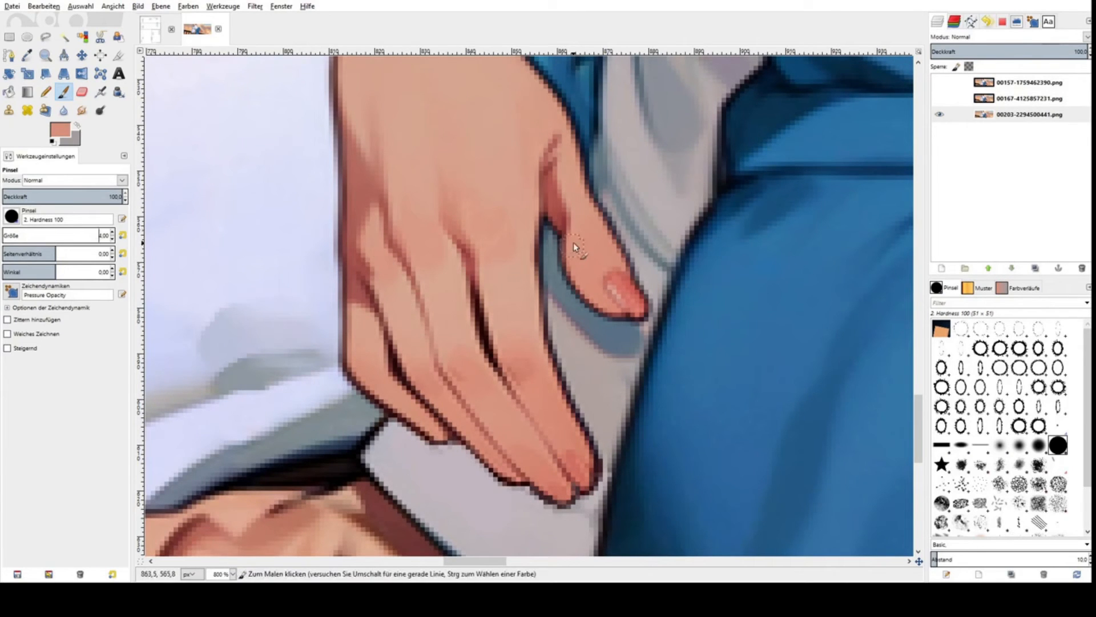
left_click_drag(575, 243, 561, 229)
left_click(555, 260, "ctrl")
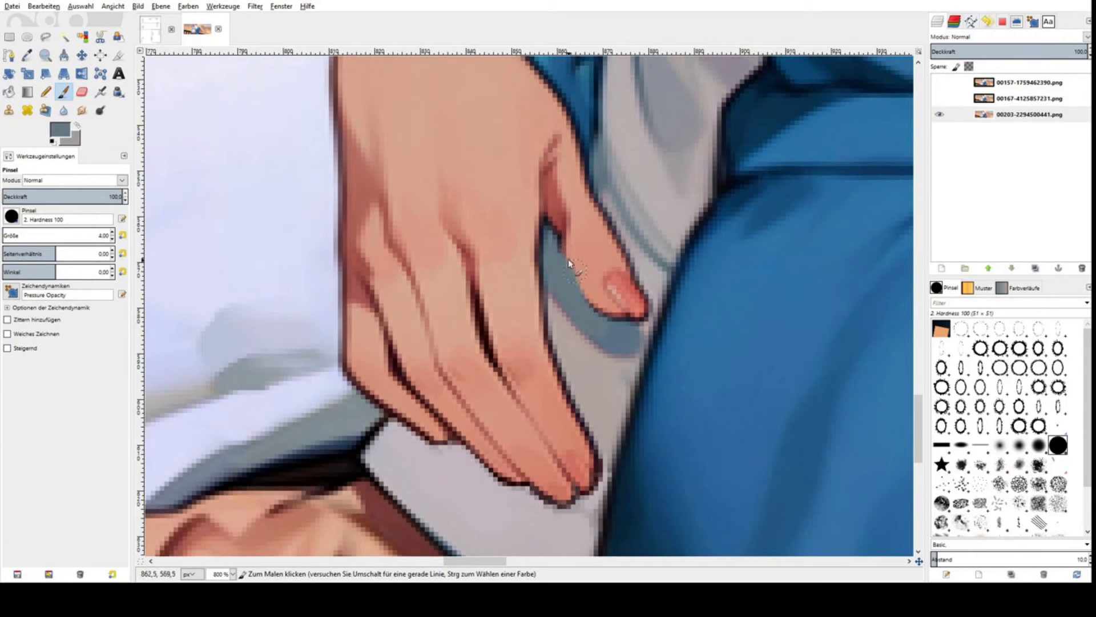
left_click(621, 312, "ctrl")
left_click(612, 325, "ctrl")
left_click(577, 215, "ctrl")
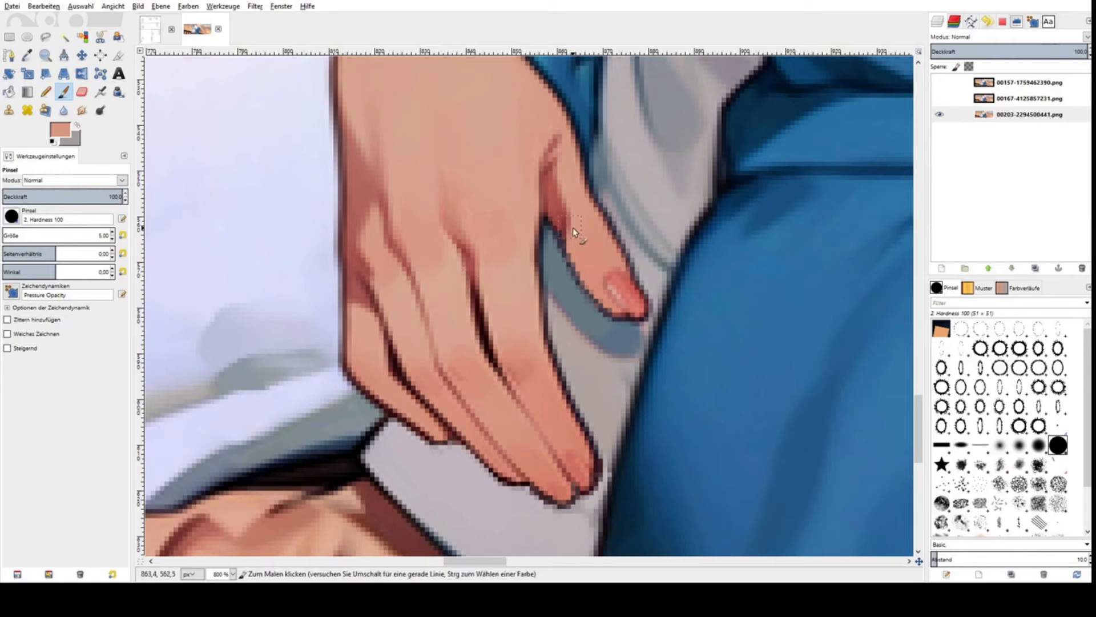
Step: Redraw the thumb's outer outline in the sampled dark colour at brush size 1 and touch up the adjoining skin at size 3
scroll(558, 181, "down", 5)
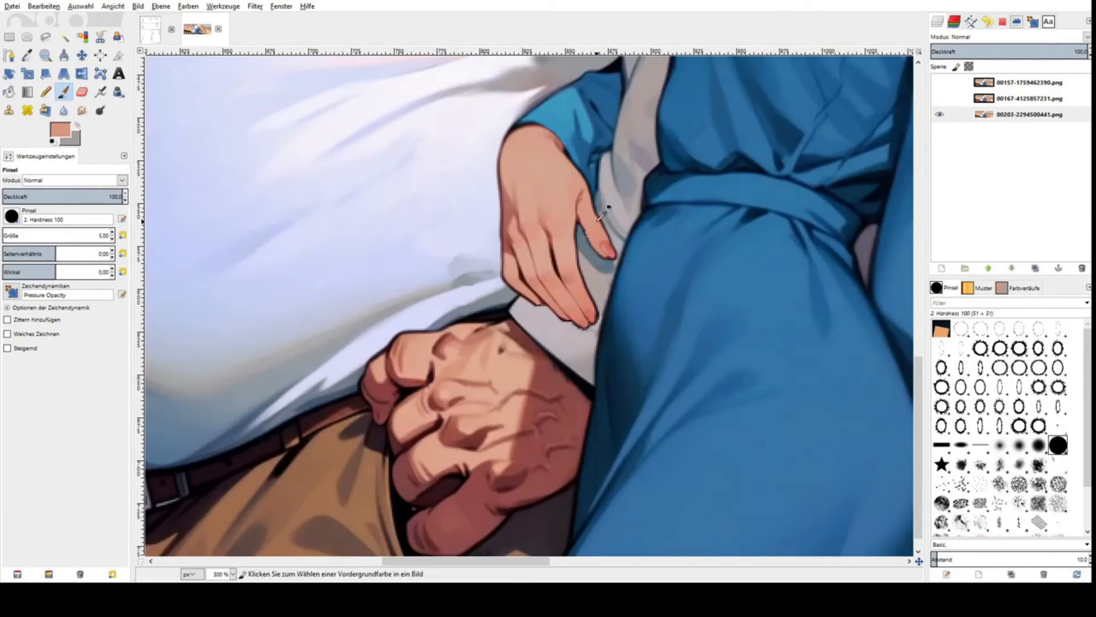
scroll(673, 346, "up", 7)
left_click(658, 317, "ctrl")
left_click(657, 317, "ctrl")
scroll(60, 237, "down", 1)
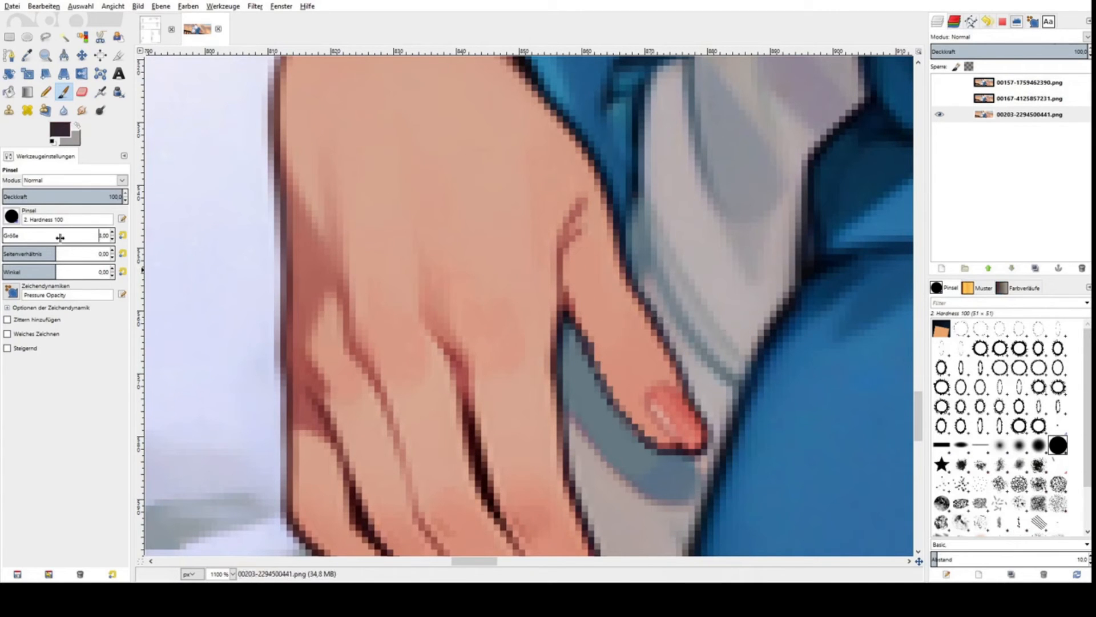
key("bracketleft")
left_click_drag(653, 315, 608, 201)
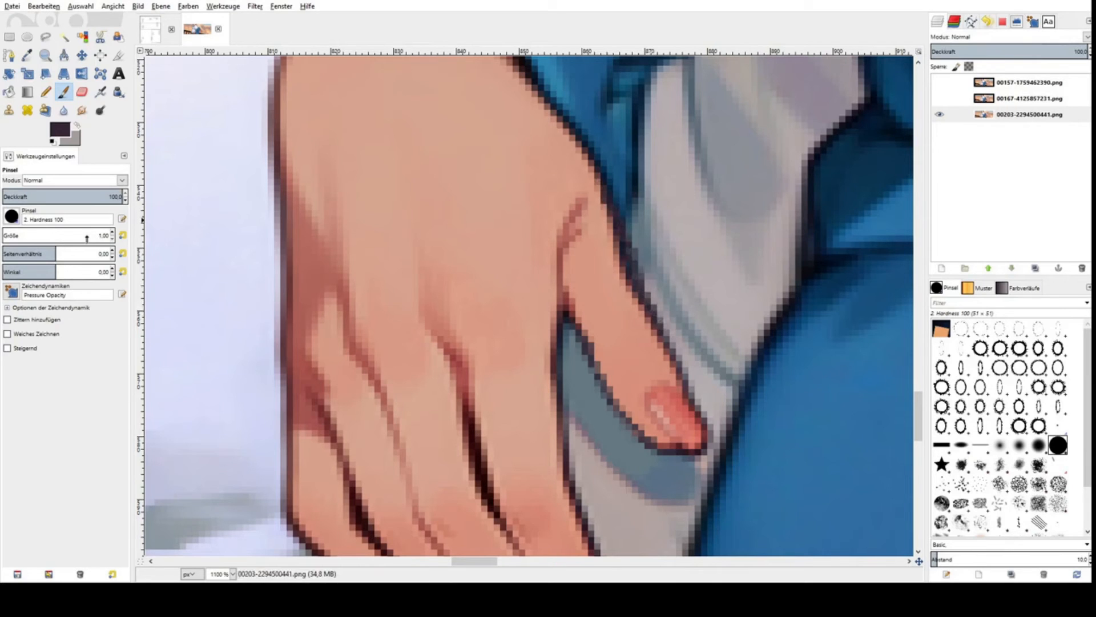
left_click(612, 290, "ctrl")
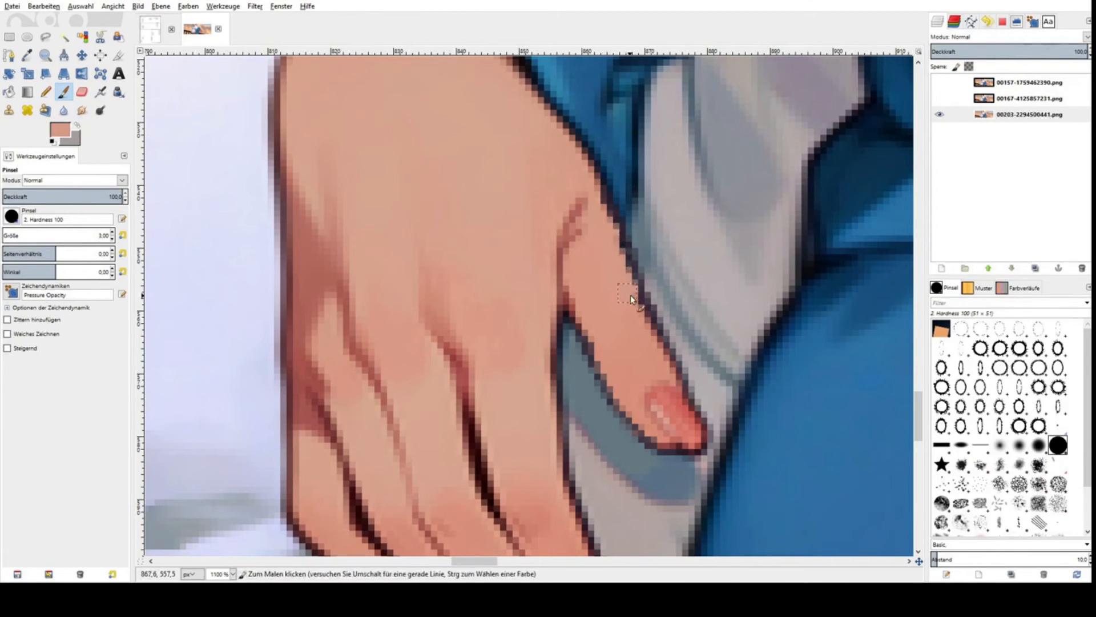
scroll(646, 341, "down", 7)
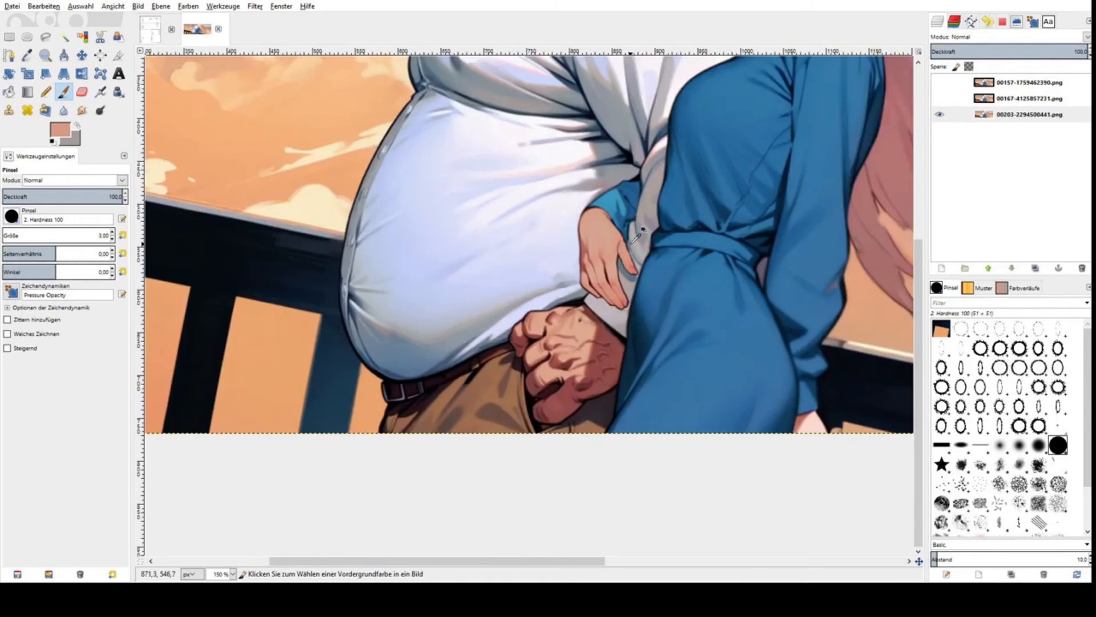
Step: Shade the thumb's lower inner edge with a sampled reddish brown, using brush 2. Hardness 075, size 2 and opacity 47.4
scroll(646, 412, "up", 8)
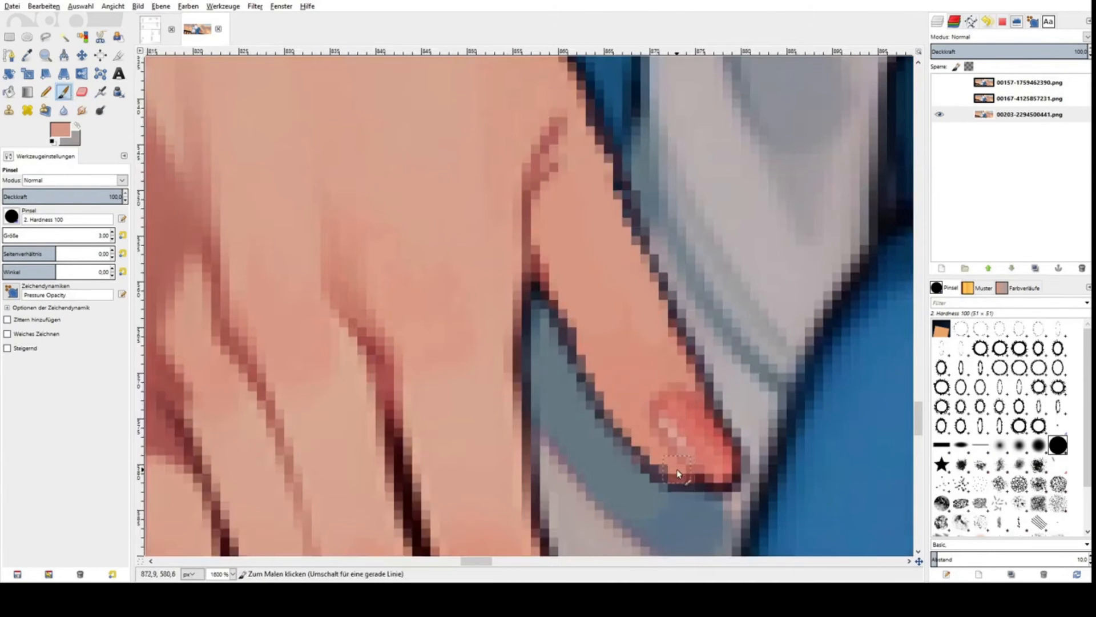
left_click(679, 473, "ctrl")
scroll(40, 238, "up", 1)
key("comma")
left_click_drag(37, 197, 59, 197)
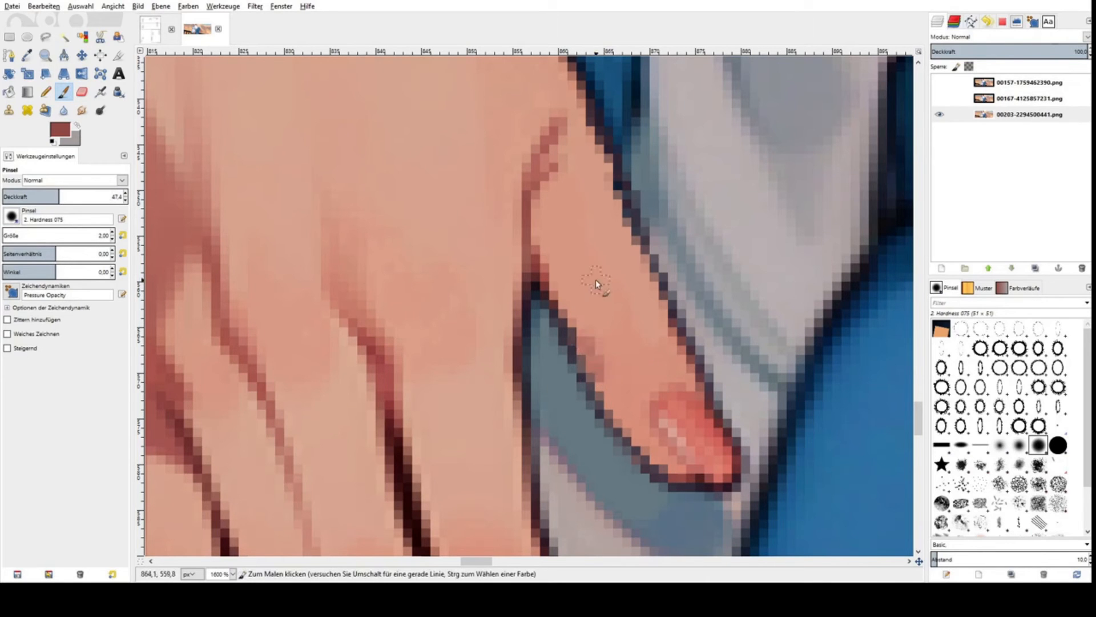
scroll(553, 278, "down", 7)
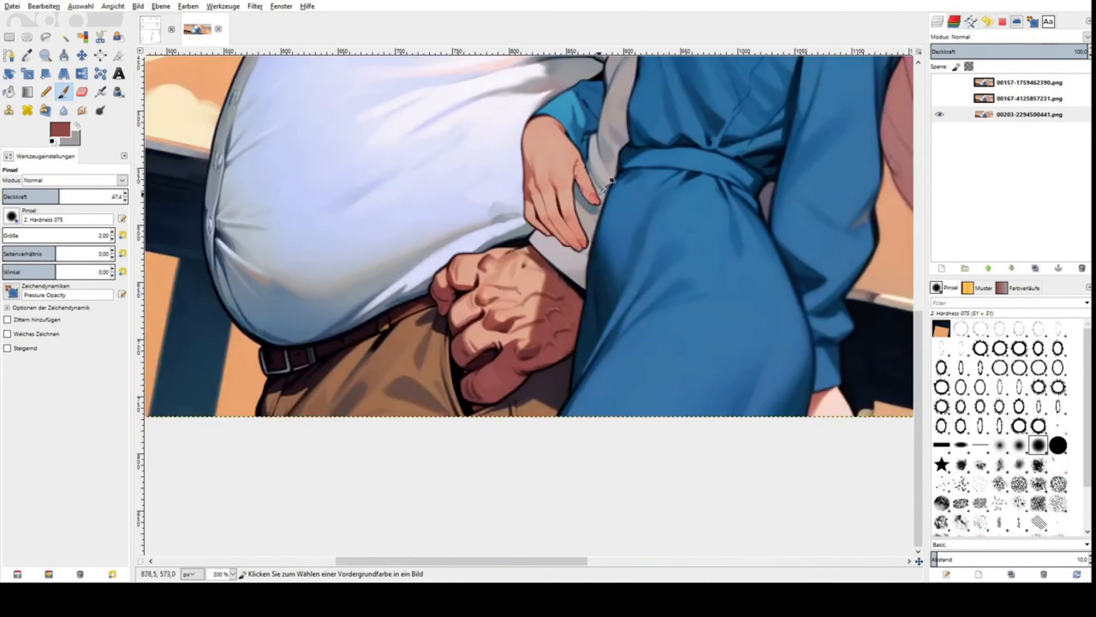
scroll(578, 166, "up", 2)
scroll(591, 164, "up", 3)
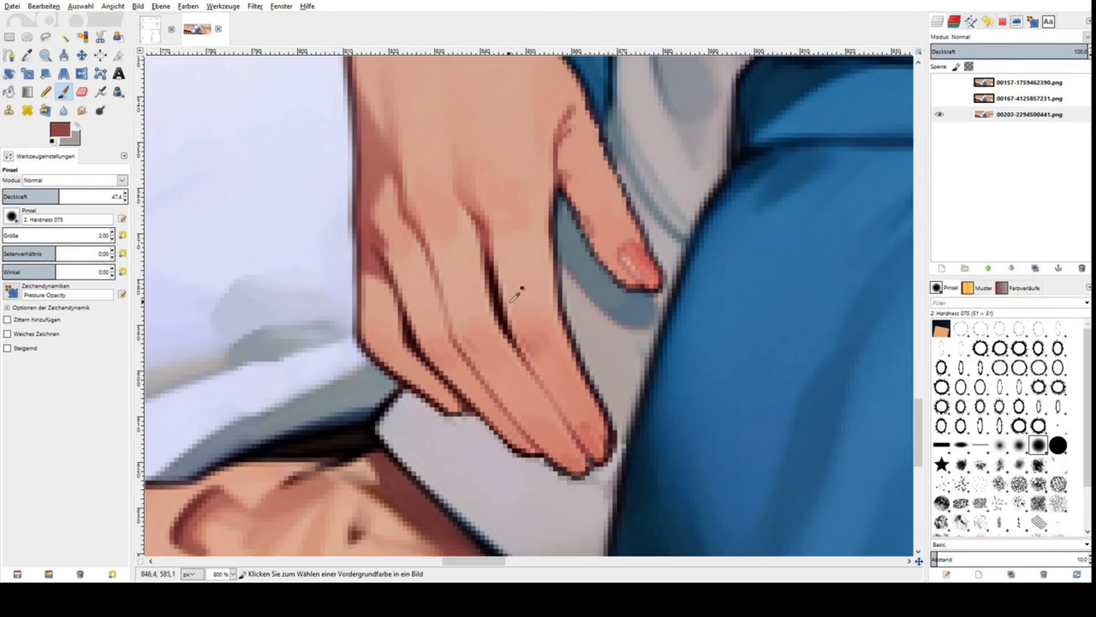
scroll(515, 294, "down", 1)
scroll(558, 308, "up", 2)
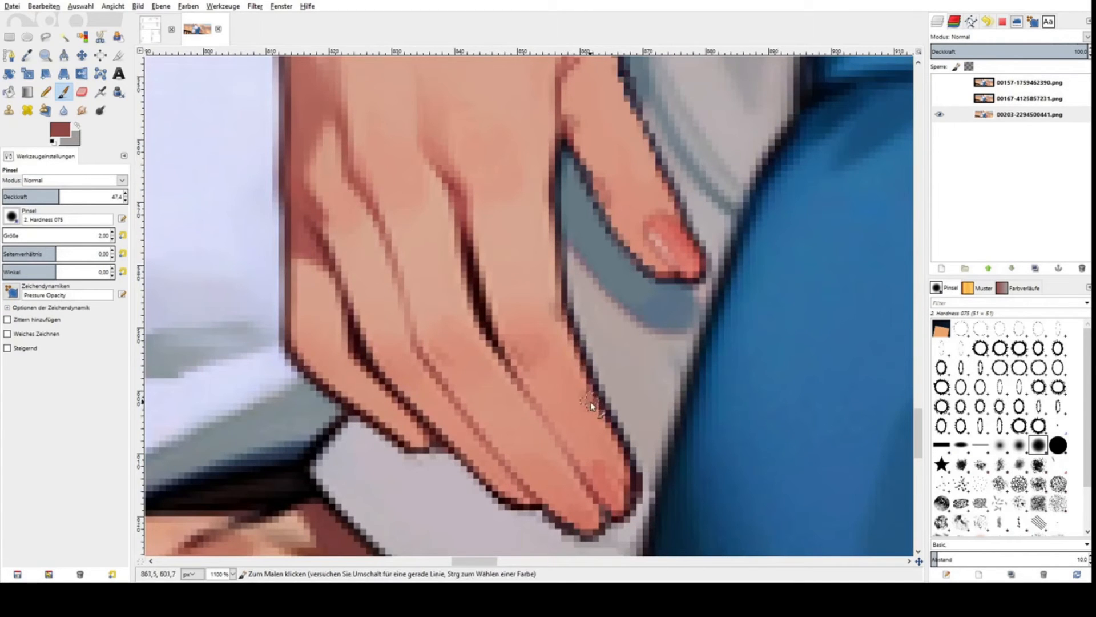
Step: Paint over the thumbnail with the thumb's sampled skin colour, raising the brush opacity to 100
scroll(469, 427, "down", 2)
scroll(475, 409, "down", 2)
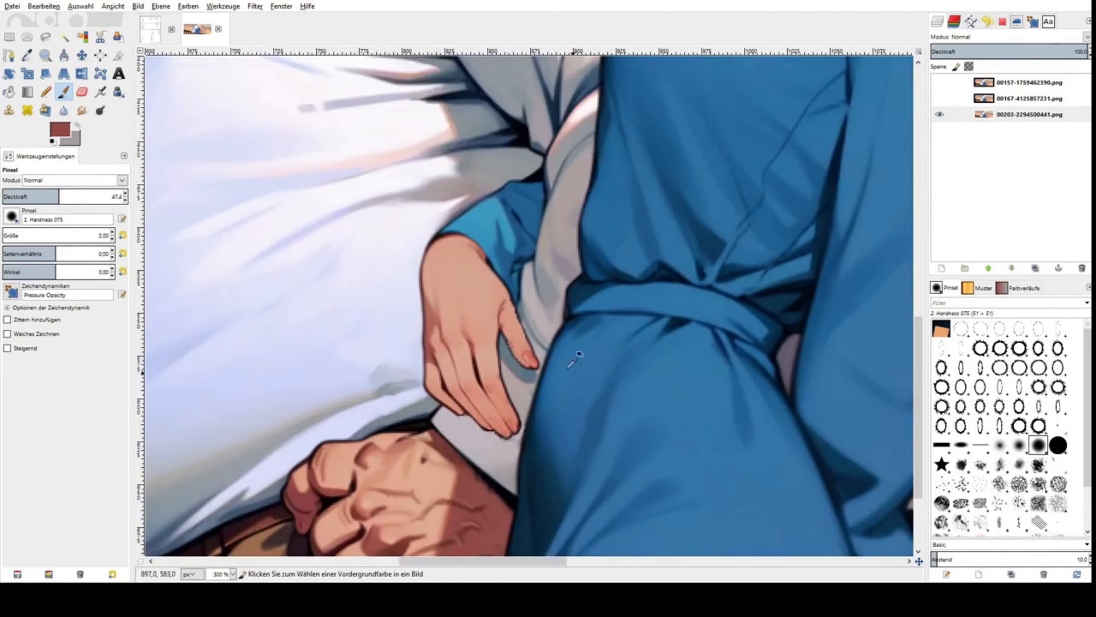
scroll(495, 265, "down", 2)
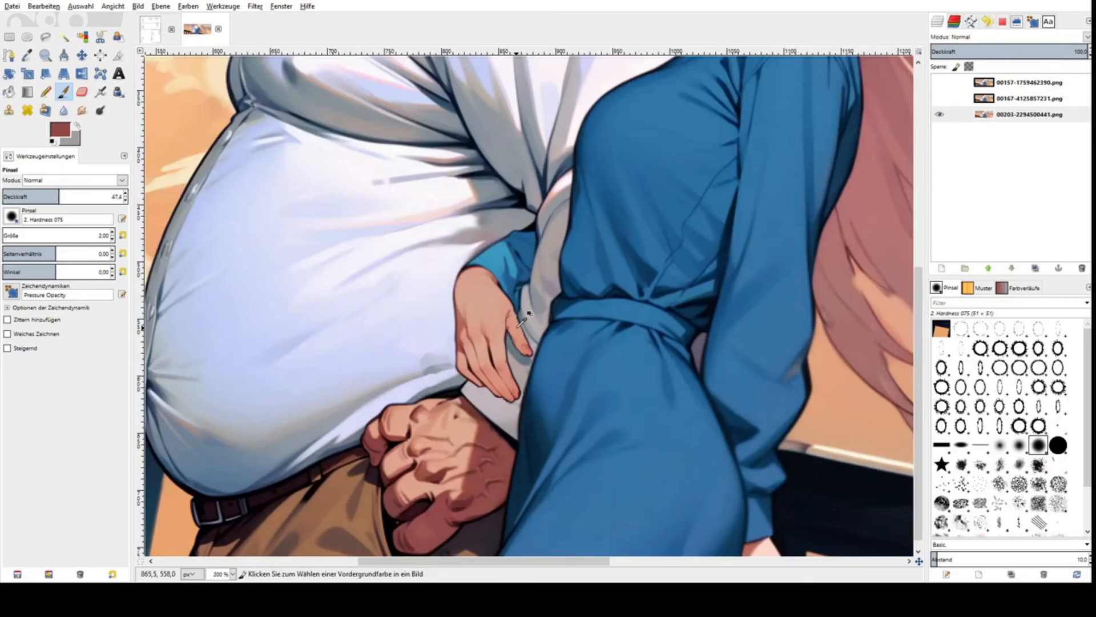
scroll(519, 340, "up", 6)
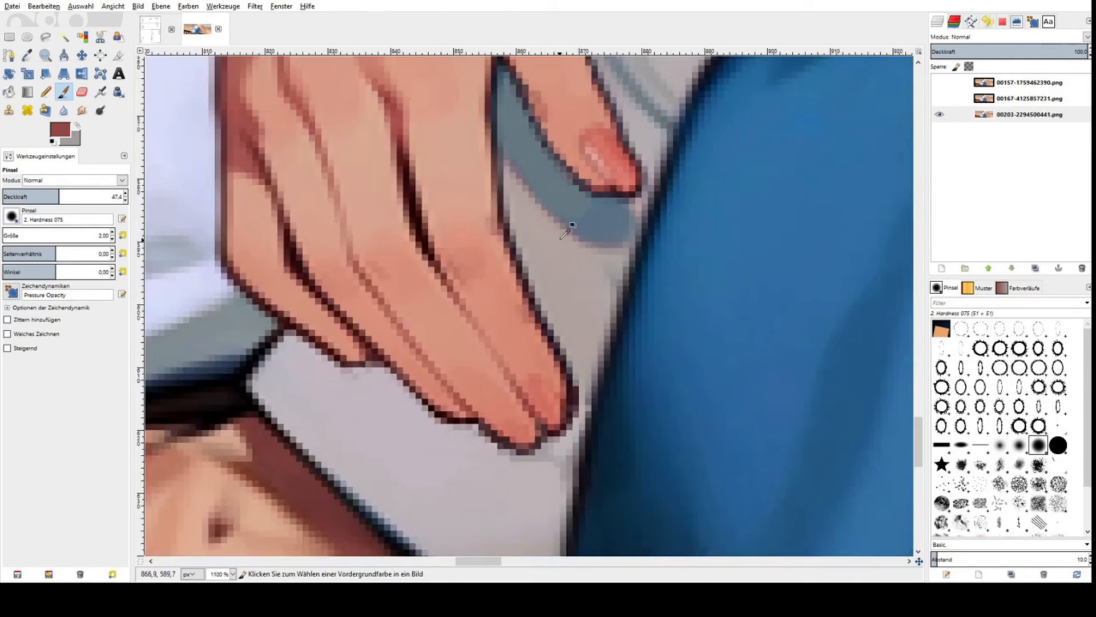
left_click(578, 117, "ctrl")
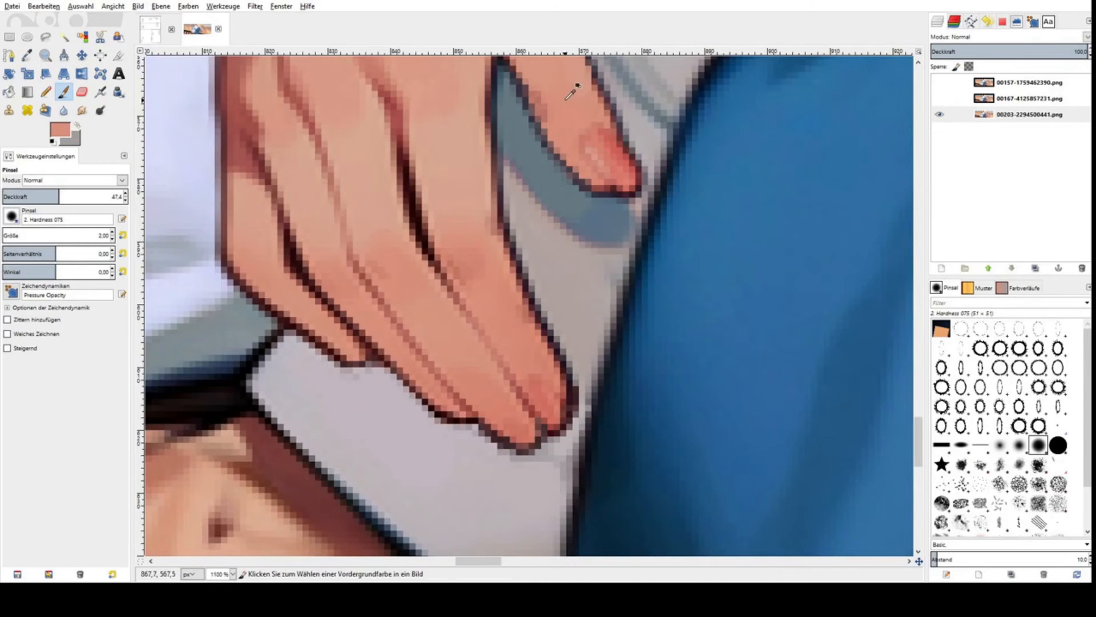
scroll(612, 240, "up", 2)
left_click_drag(586, 265, 599, 265)
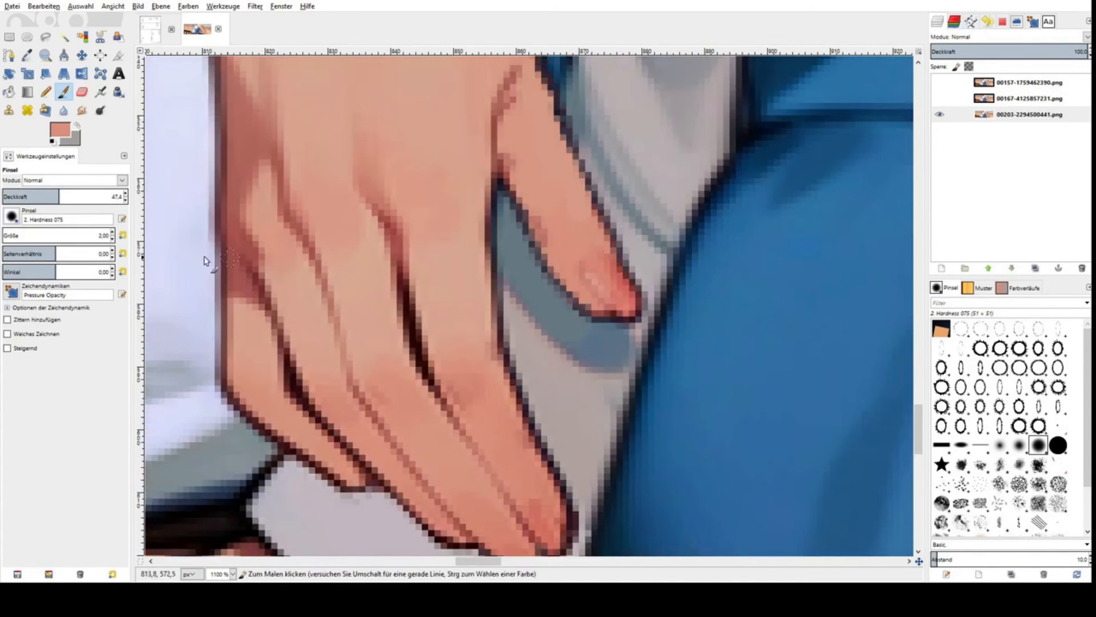
left_click_drag(104, 200, 128, 198)
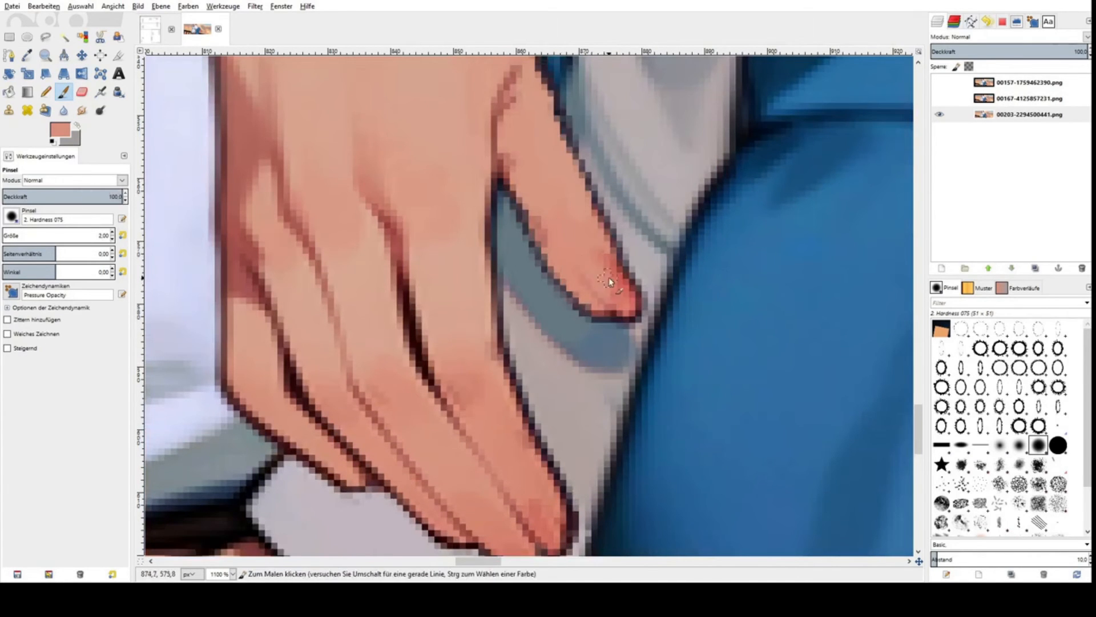
scroll(429, 424, "down", 4)
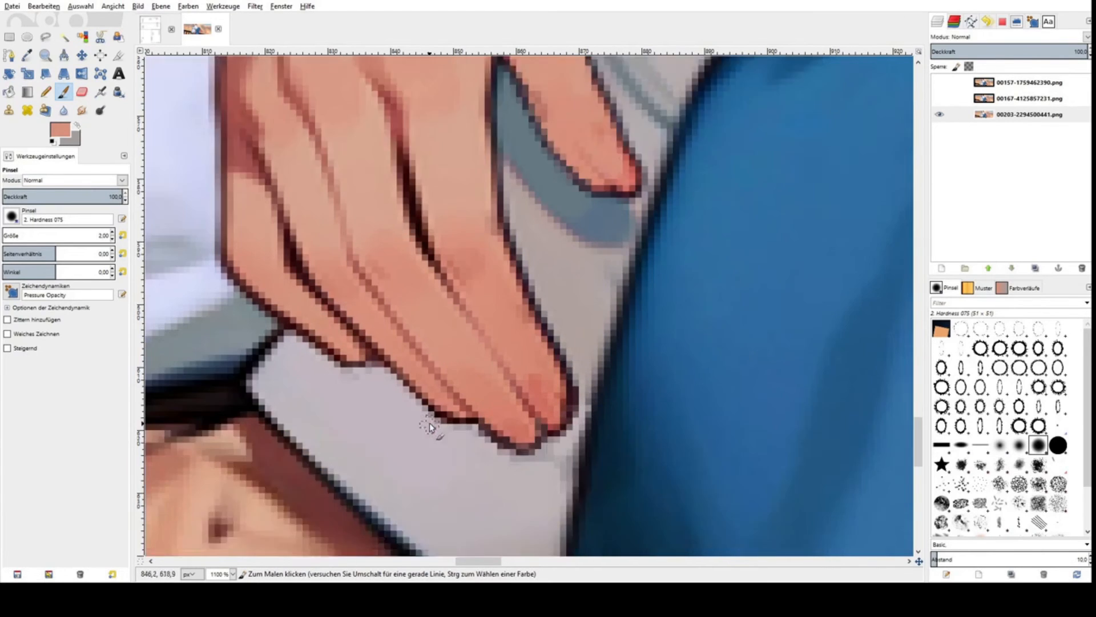
Step: Touch up the index fingertip with sampled reddish and lighter skin tones at brush size 1
scroll(482, 249, "up", 2)
left_click(548, 387, "ctrl")
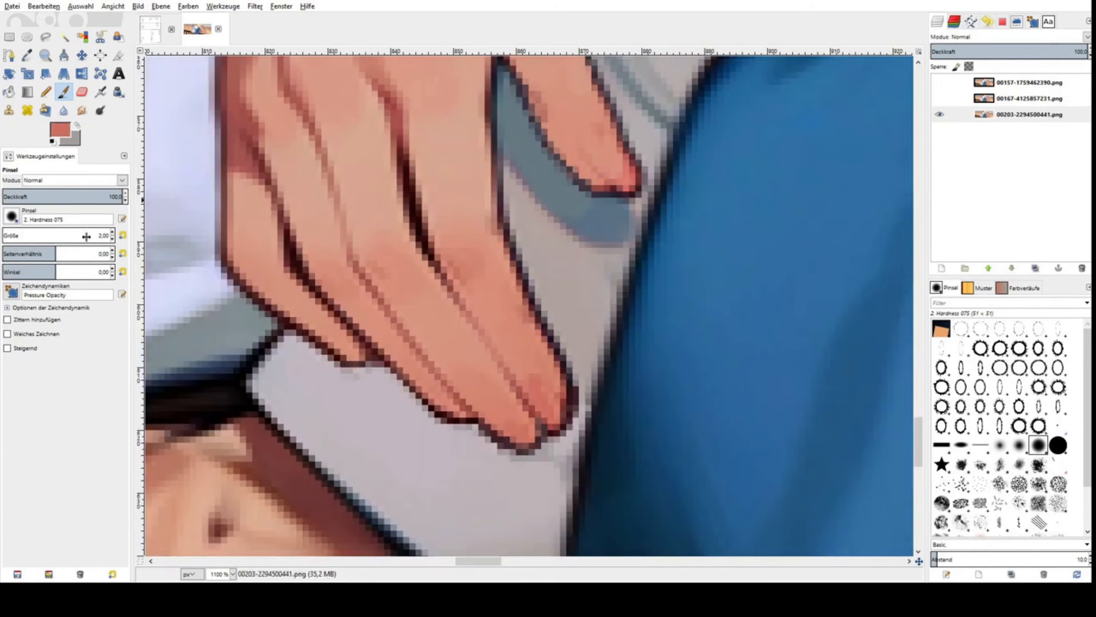
scroll(66, 233, "down", 1)
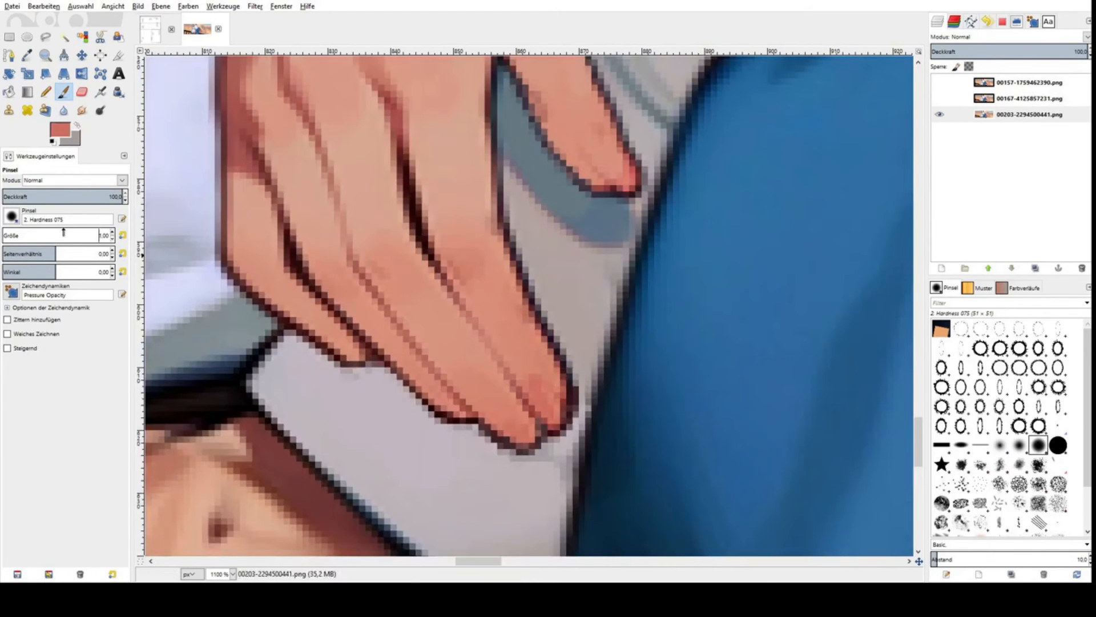
left_click(535, 382, "ctrl")
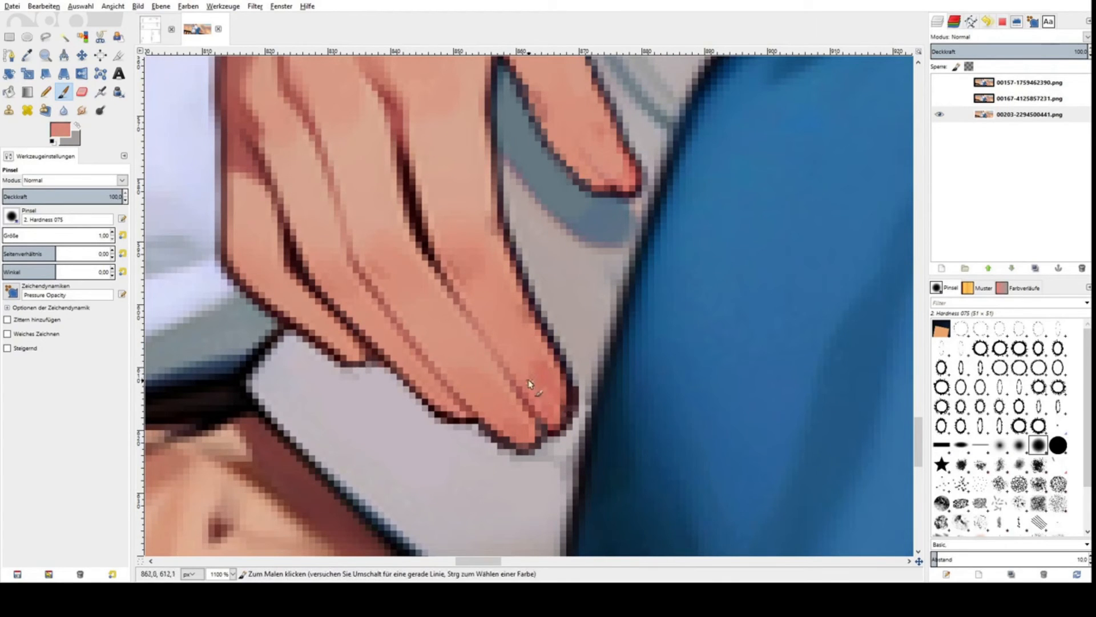
scroll(540, 340, "down", 3)
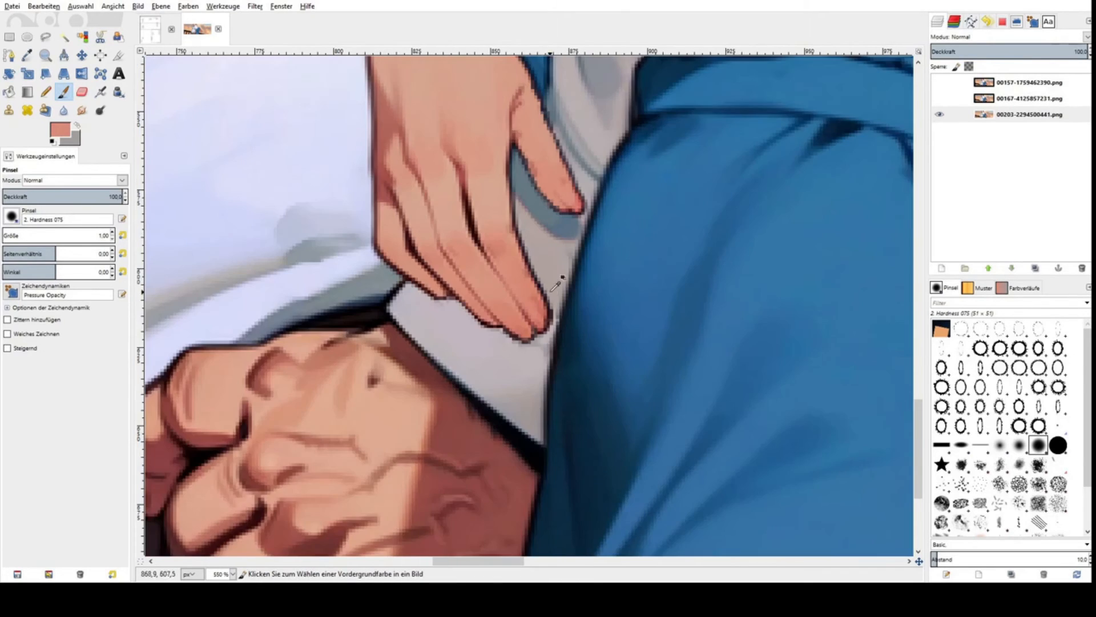
scroll(539, 323, "up", 3)
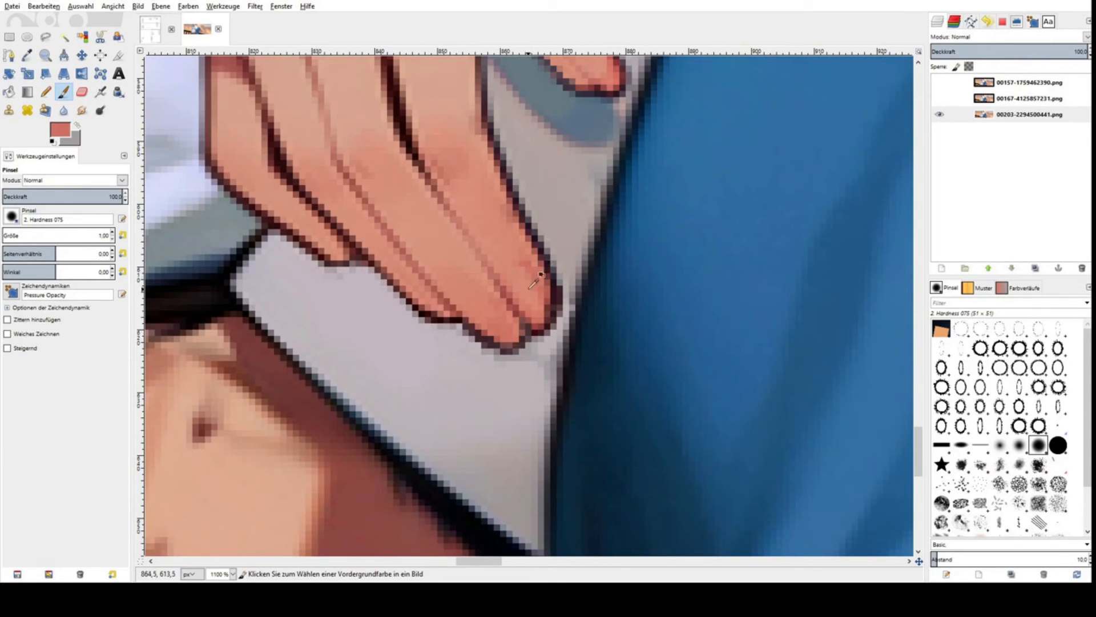
scroll(482, 325, "down", 3)
scroll(496, 216, "down", 3)
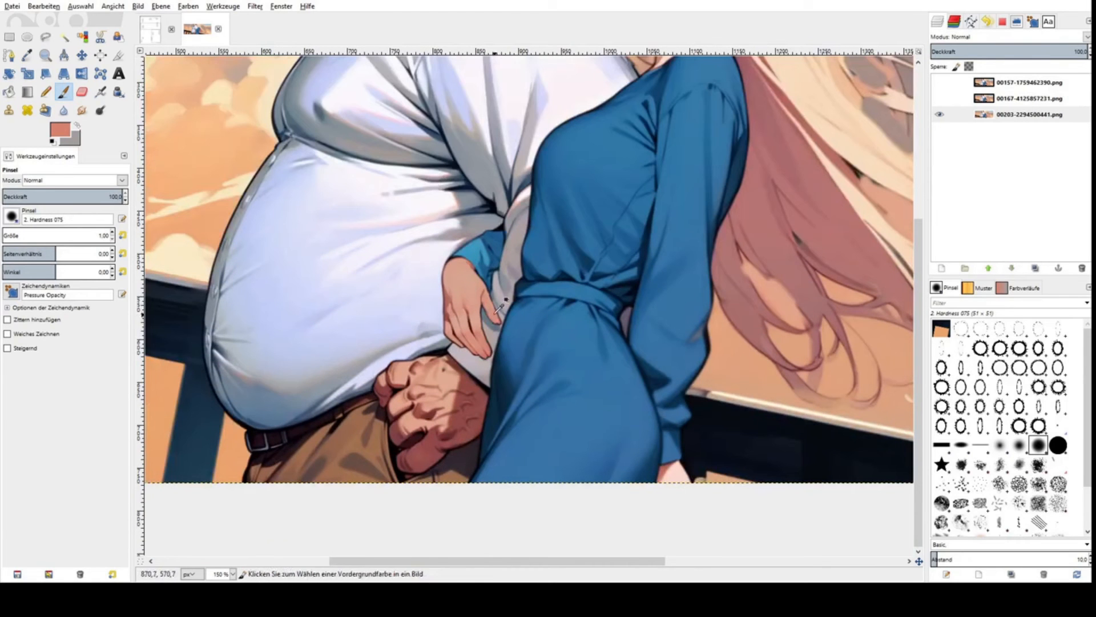
Step: Retouch the ring fingertip with sampled reddish skin and redraw its lower edge in the sampled dark outline colour
scroll(474, 310, "up", 6)
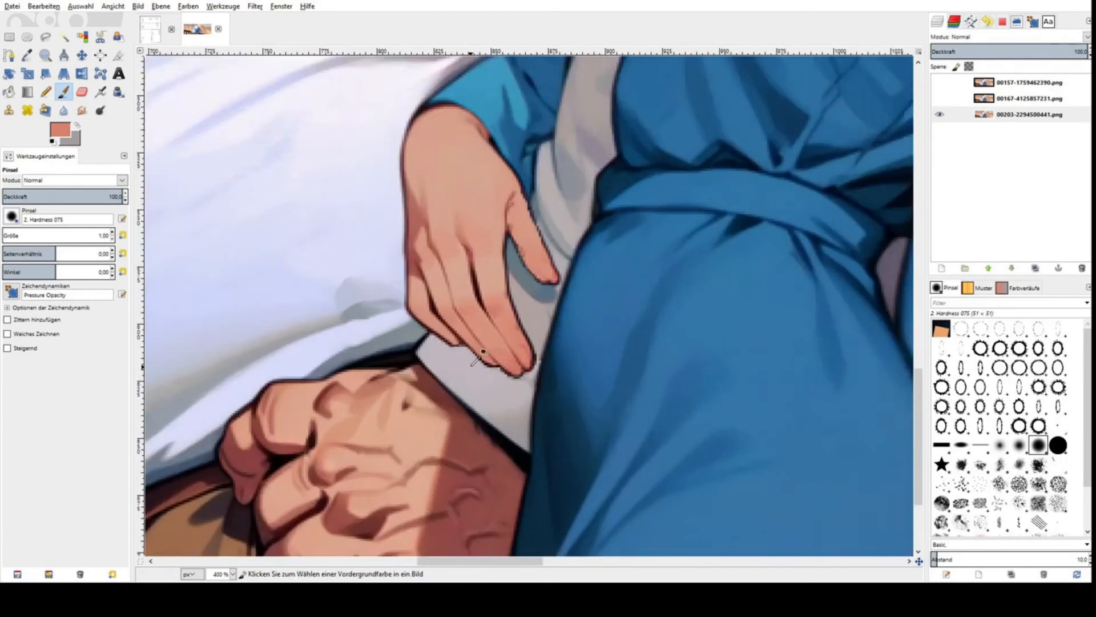
left_click(611, 314, "ctrl")
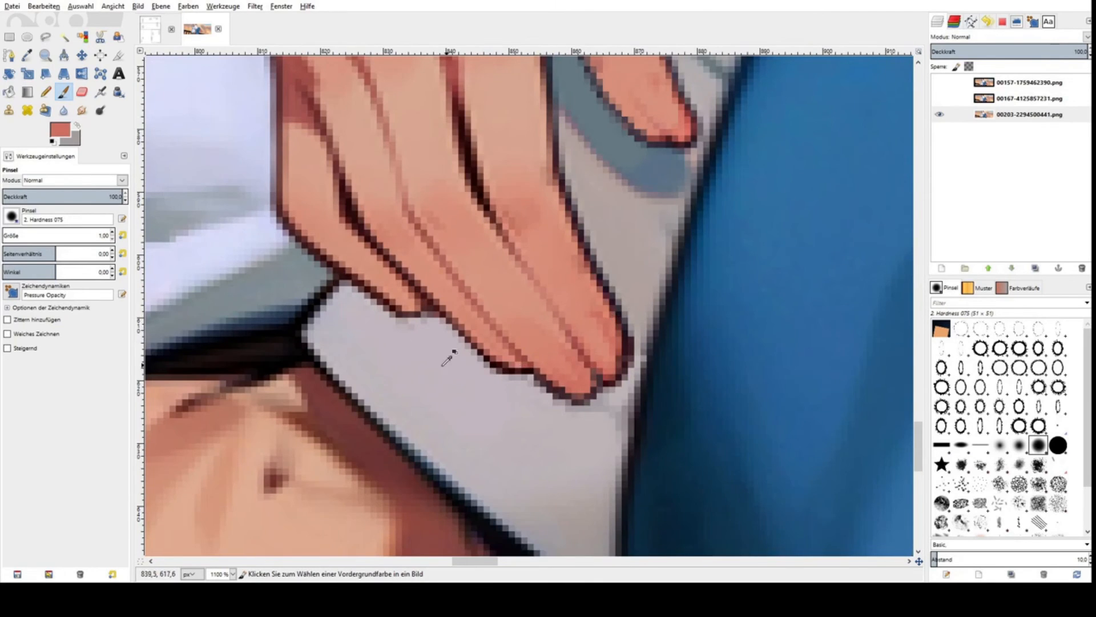
scroll(482, 337, "up", 3)
left_click_drag(588, 326, 639, 357)
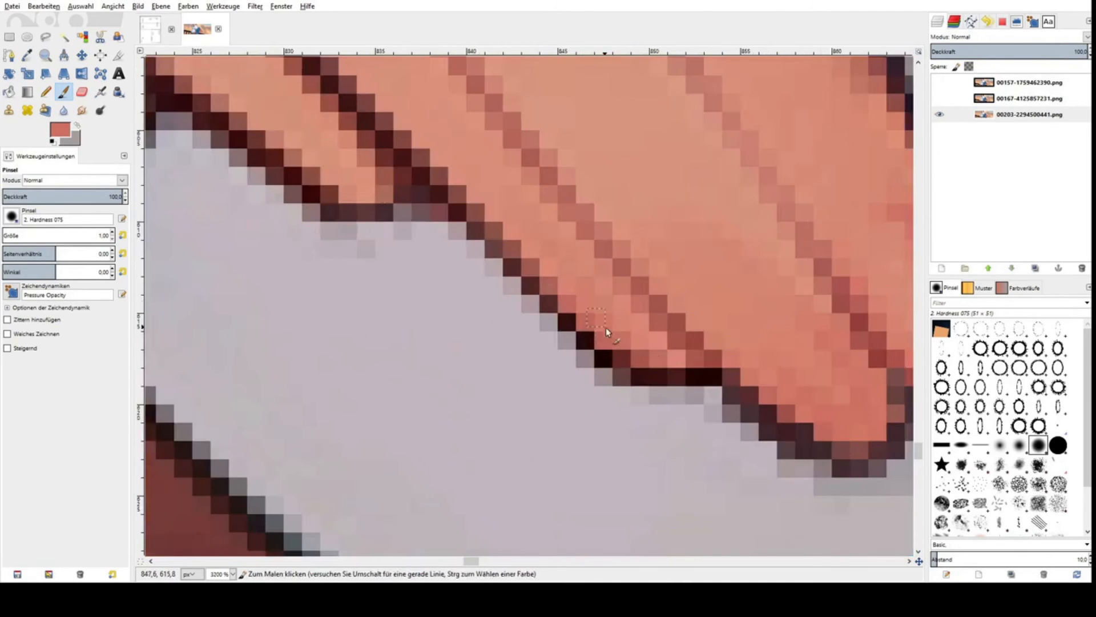
scroll(643, 355, "down", 6)
scroll(633, 356, "up", 5)
left_click(634, 355, "ctrl")
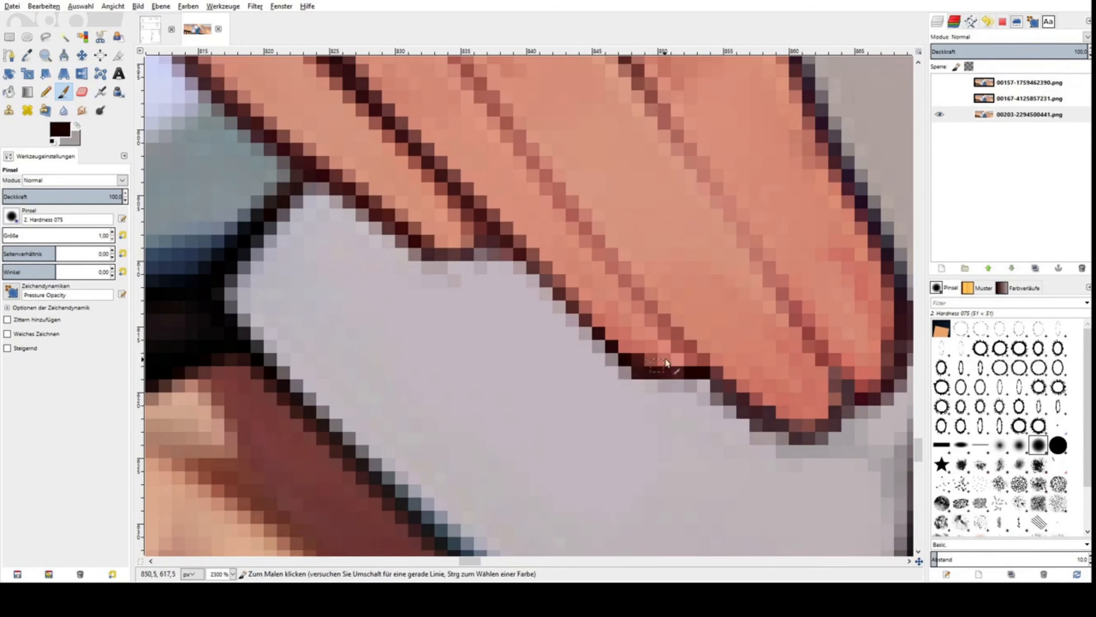
Step: Sample the sleeve's light grey and clean up the edge between the little and ring fingertips
scroll(656, 359, "down", 6)
scroll(669, 274, "down", 3)
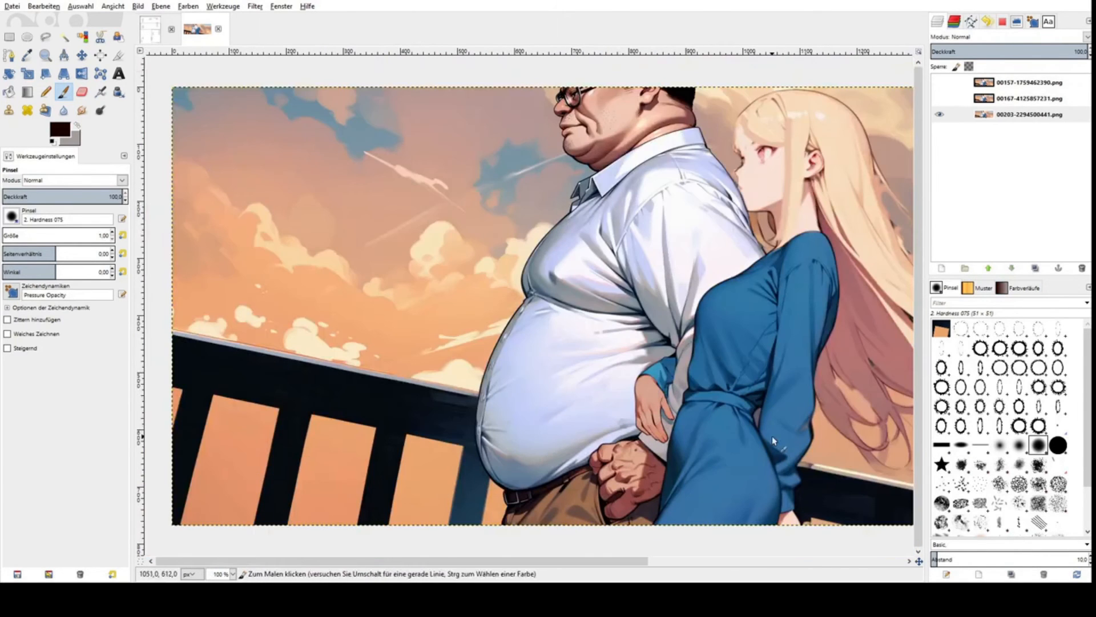
scroll(742, 456, "down", 2)
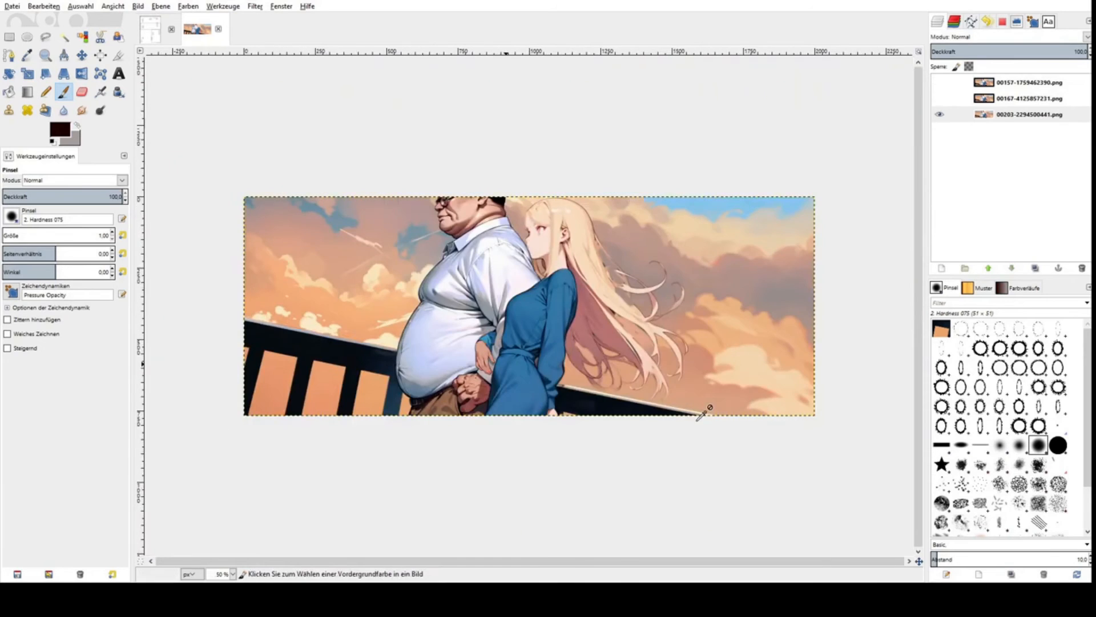
scroll(508, 347, "up", 2)
scroll(457, 388, "down", 1)
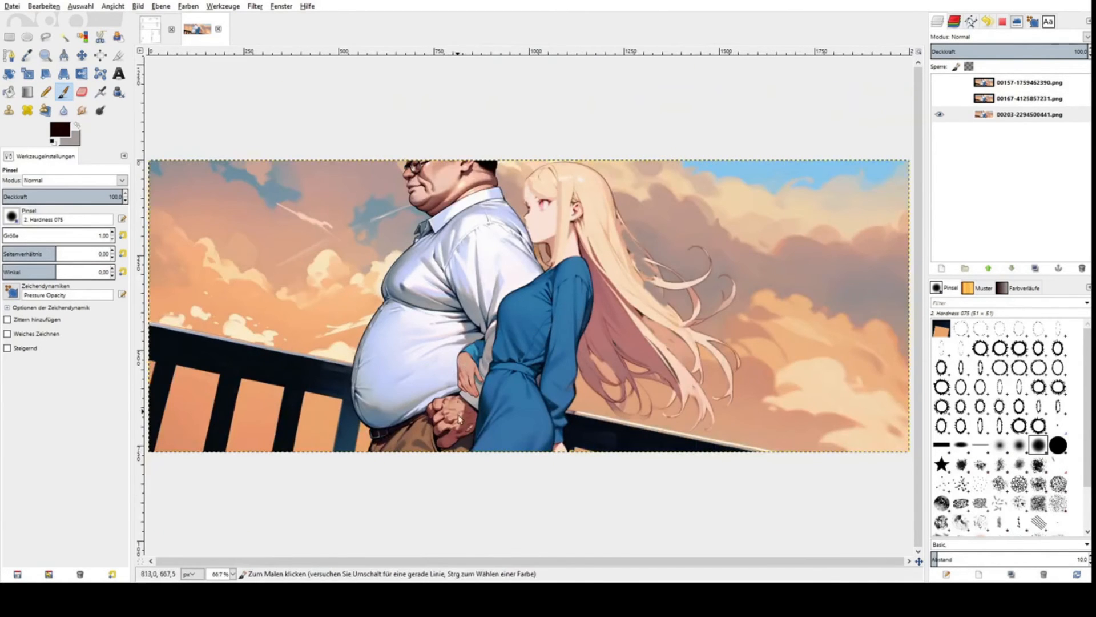
scroll(456, 398, "up", 5)
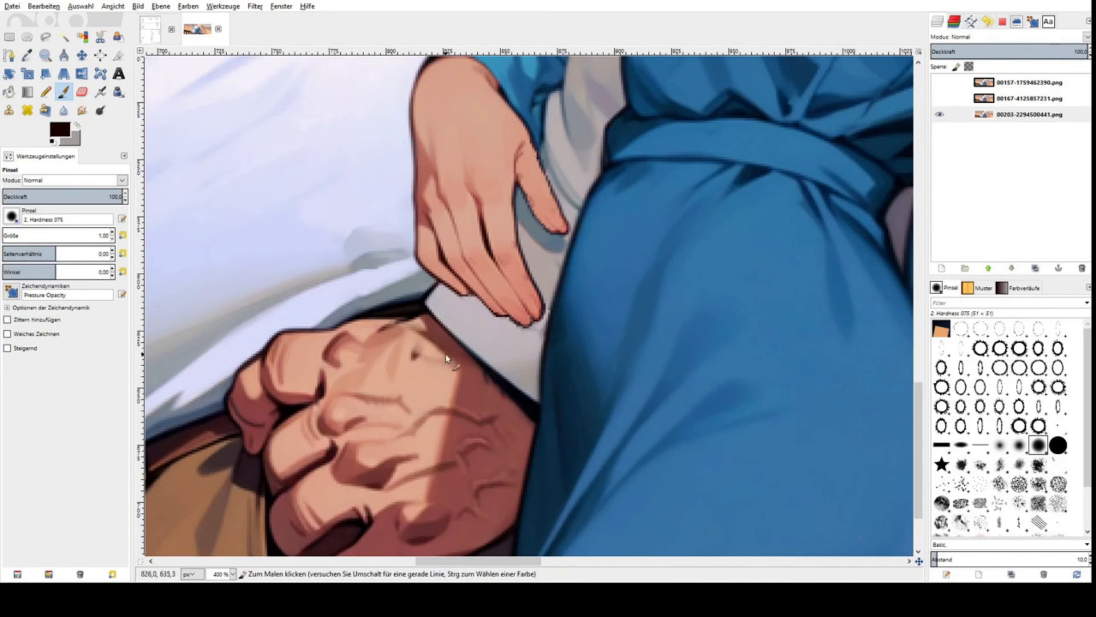
scroll(468, 377, "up", 2)
left_click(473, 389, "ctrl")
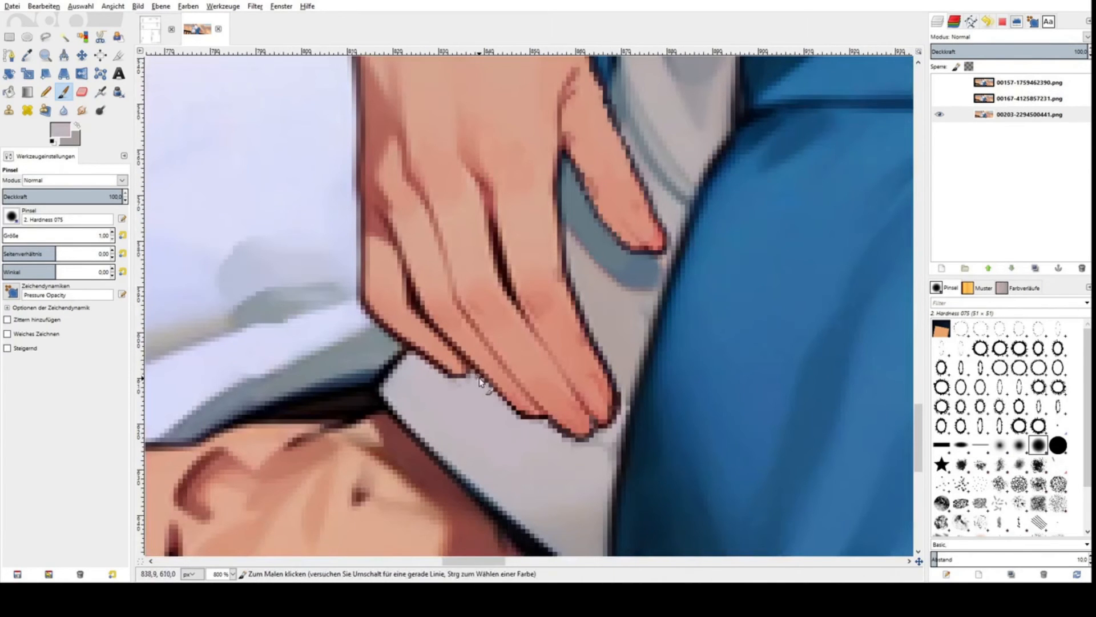
Step: Draw a free selection around the fingertips and along the thumb over the light grey sleeve
scroll(479, 381, "down", 6)
scroll(510, 413, "up", 4)
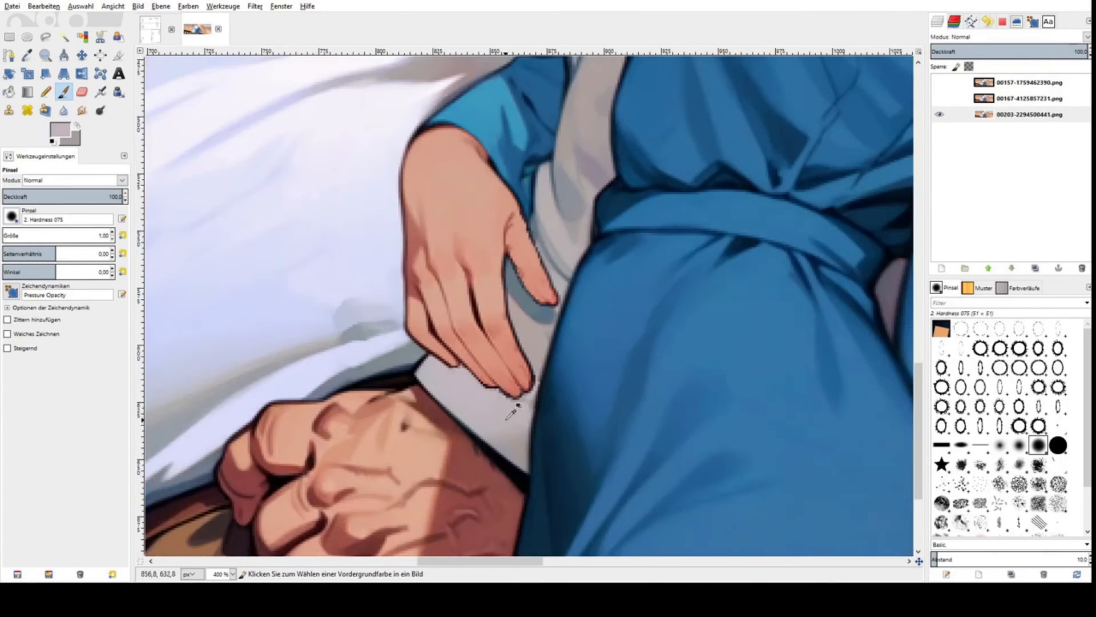
scroll(510, 412, "up", 1)
key("f")
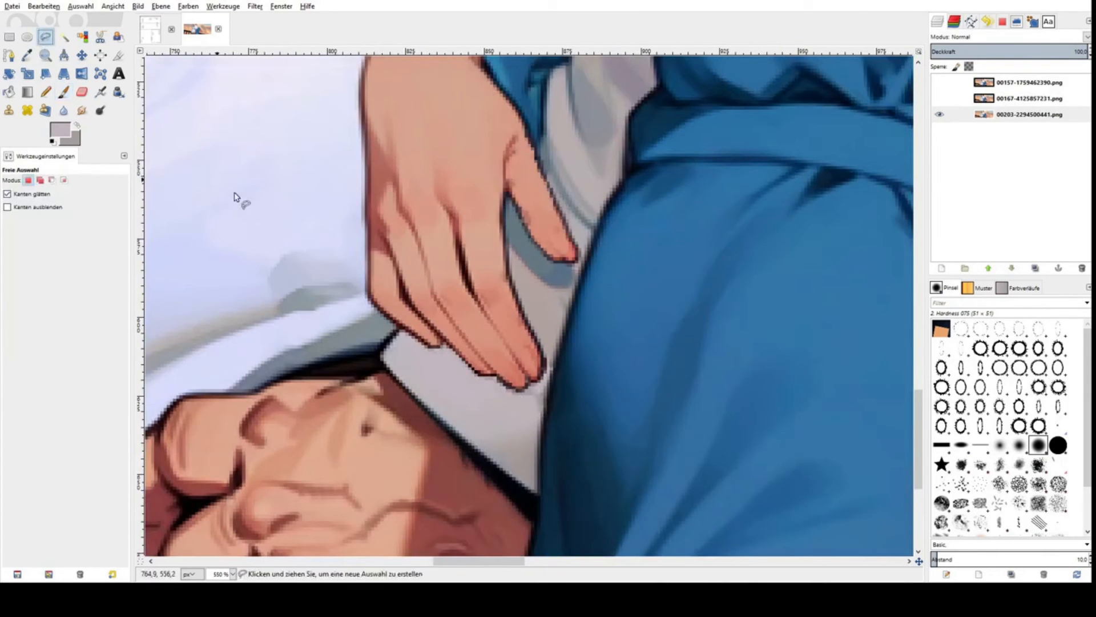
left_click(402, 338)
left_click(528, 401)
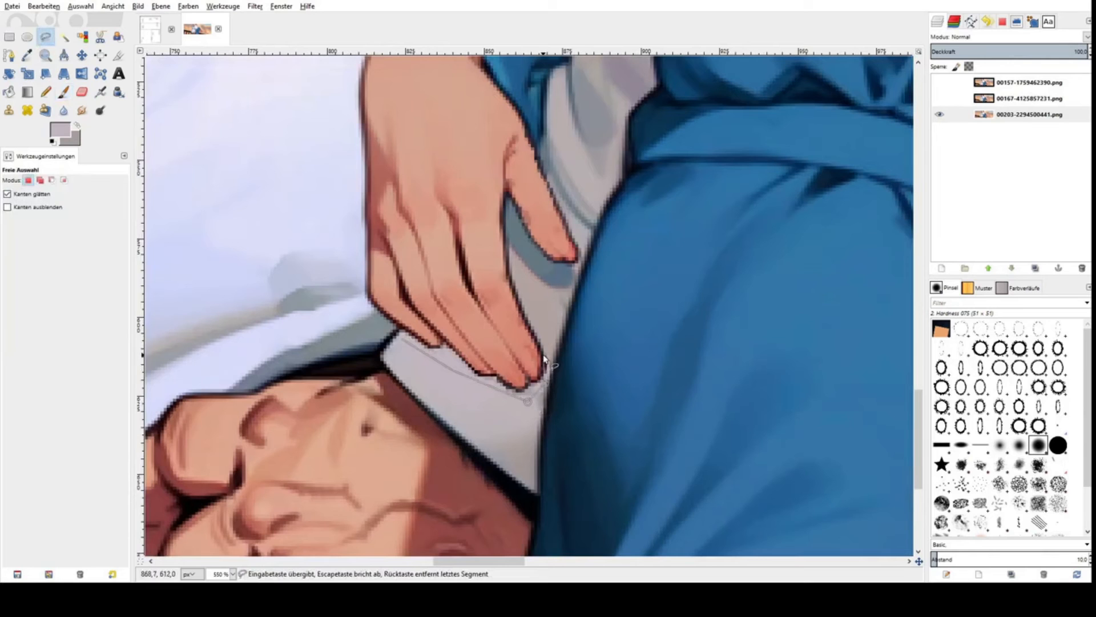
left_click(545, 294)
left_click(582, 262)
left_click(546, 152)
left_click(510, 195)
left_click(500, 216)
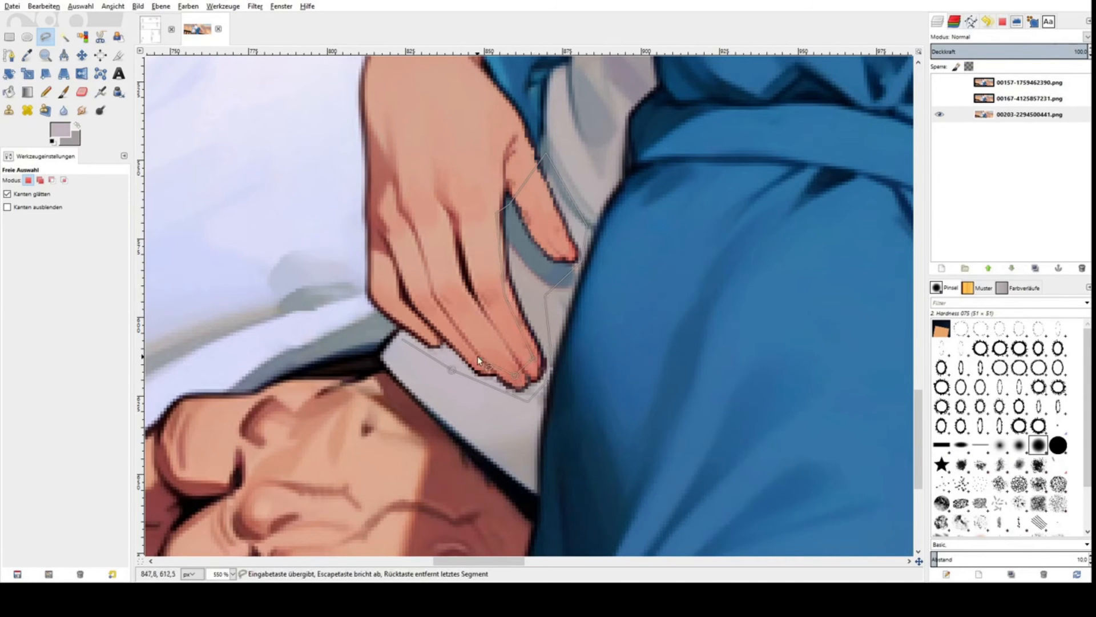
key("Return")
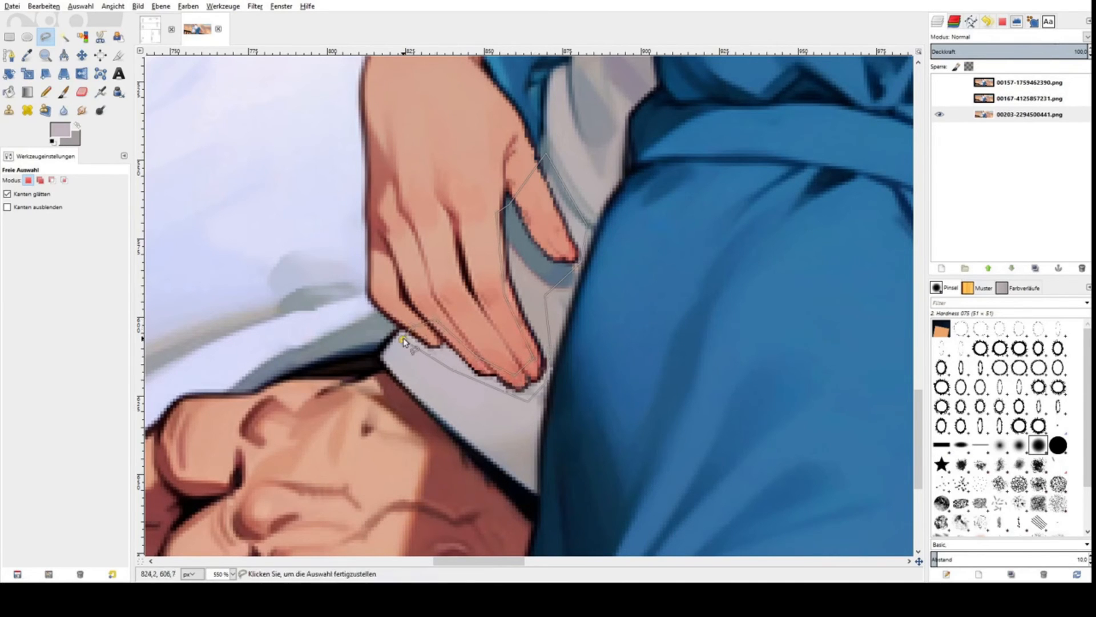
Step: Sample the pale skin tone from the woman's face and choose the 2. Hardness 050 paintbrush
scroll(487, 273, "down", 3)
scroll(489, 301, "down", 2)
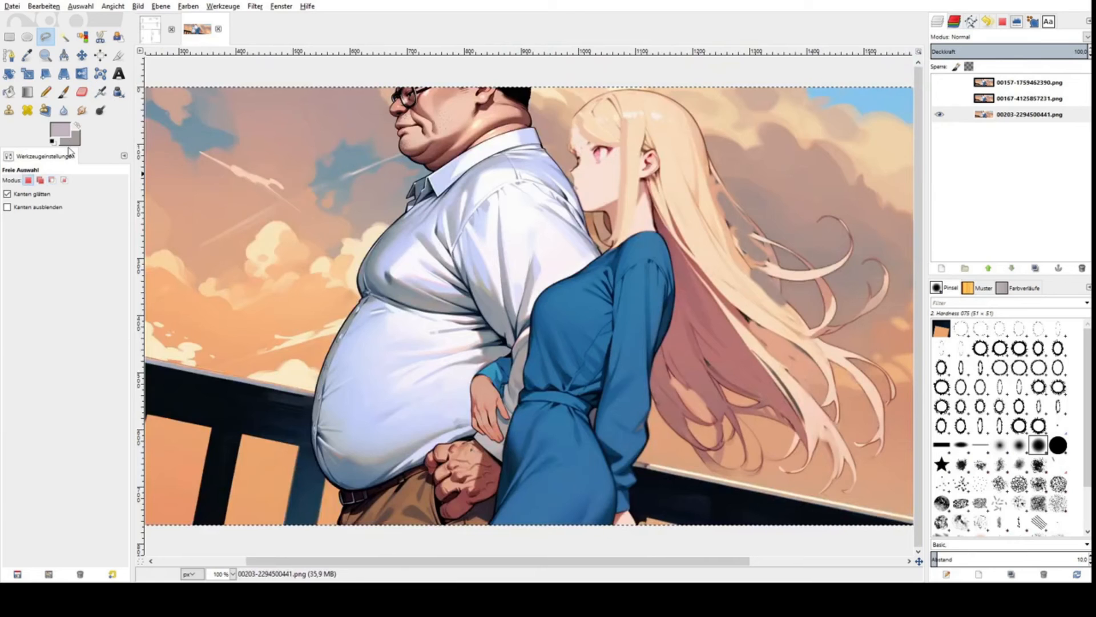
left_click(605, 177)
left_click(63, 91)
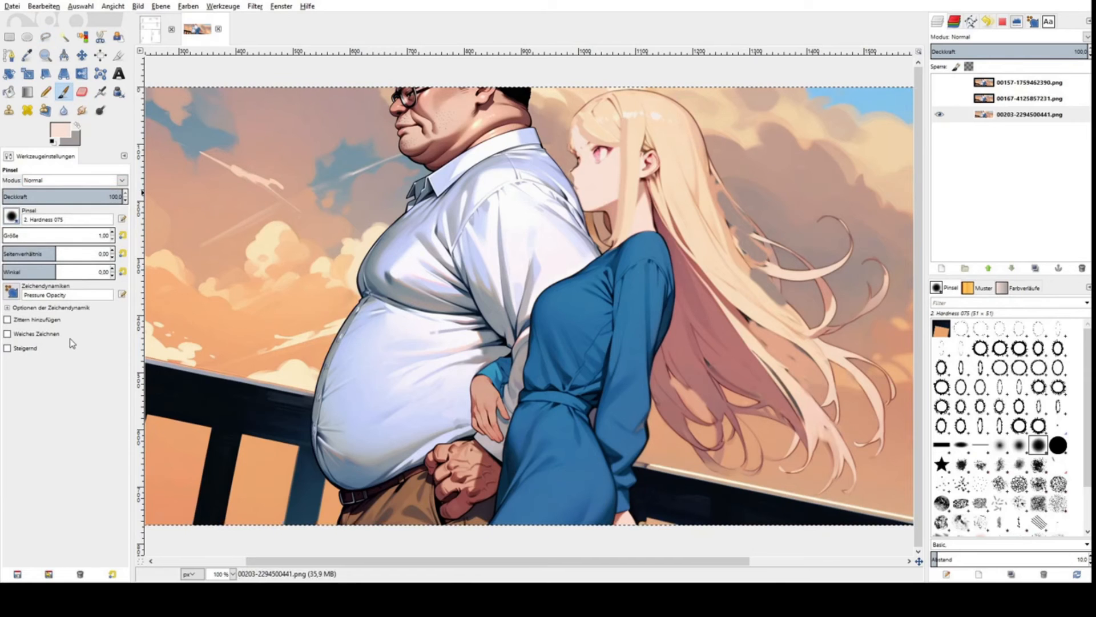
key("comma")
key("2")
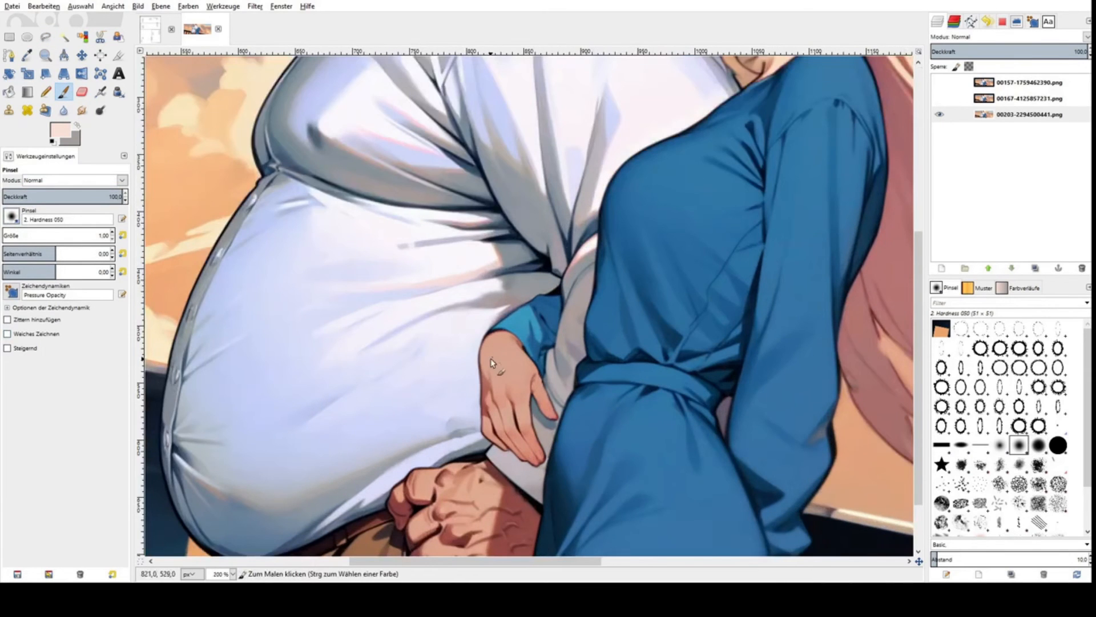
Step: Set the brush size to 29.51 and paint a pale highlight on the back of the woman's hand
left_click_drag(21, 234, 15, 230)
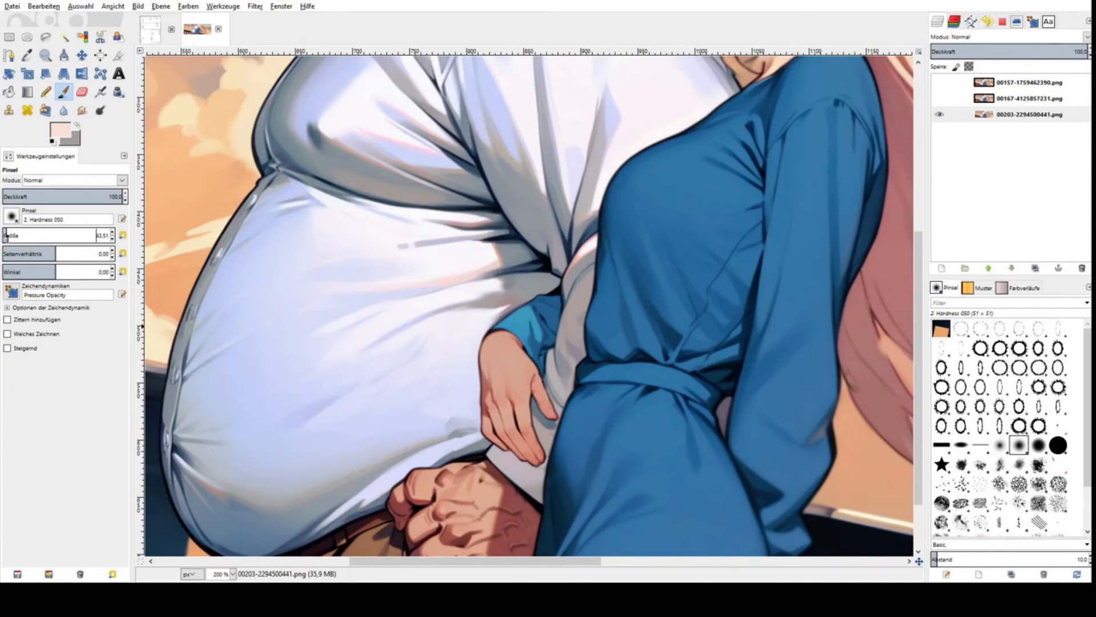
scroll(478, 416, "down", 3)
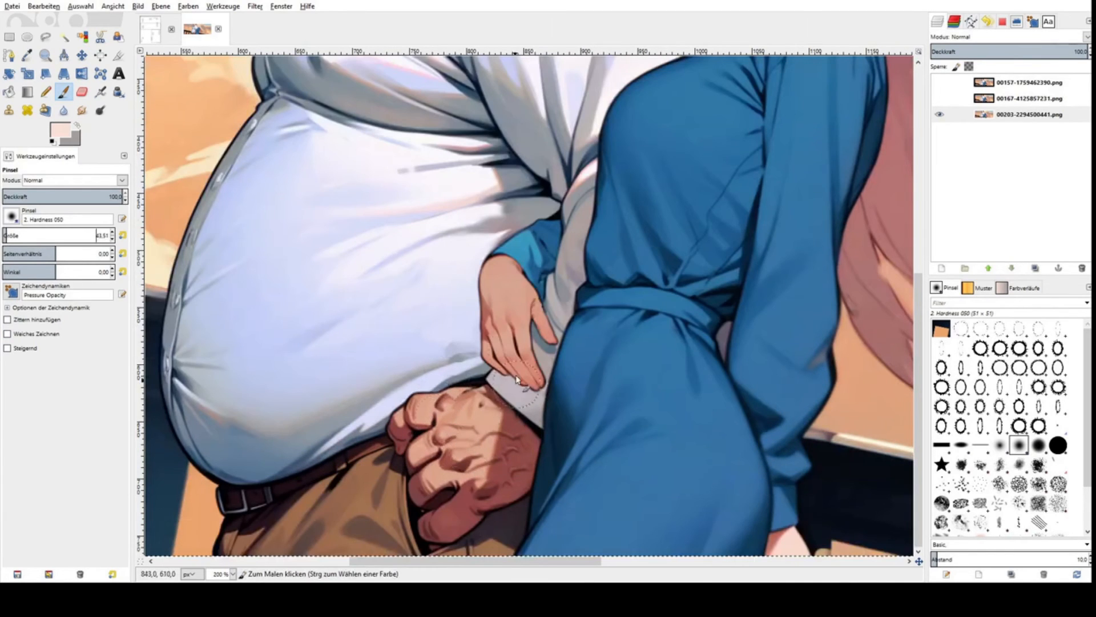
key("bracketleft")
key("bracketleft")
key("bracketleft")
key("bracketleft")
key("bracketleft")
key("bracketleft")
key("bracketleft")
key("bracketleft")
key("bracketleft")
key("bracketleft")
key("bracketleft")
key("bracketleft")
key("bracketleft")
key("bracketleft")
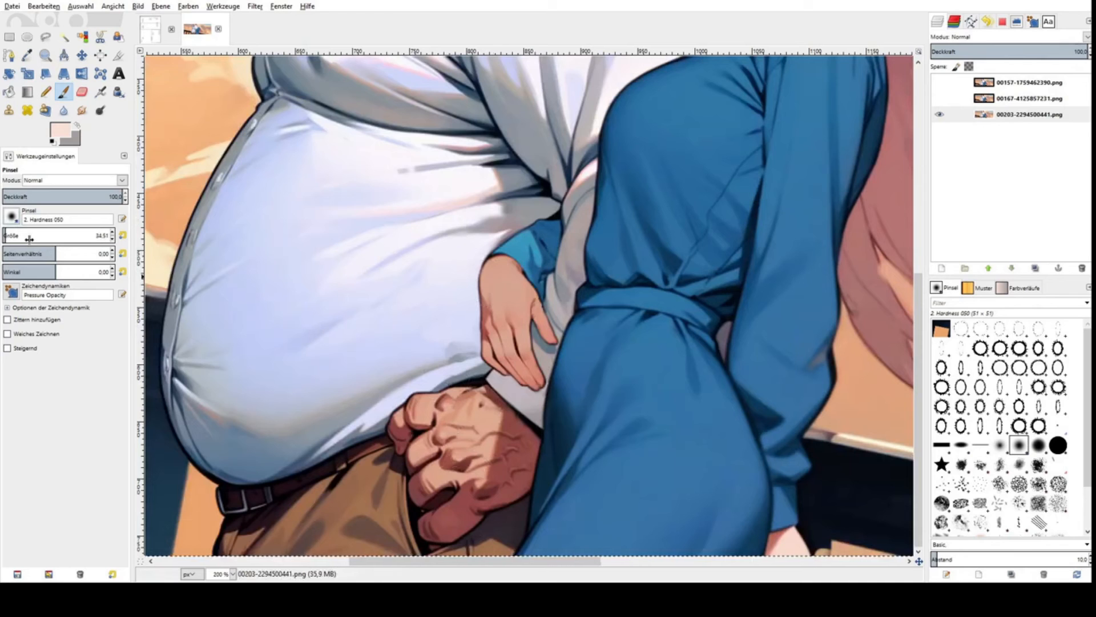
left_click_drag(494, 294, 495, 317)
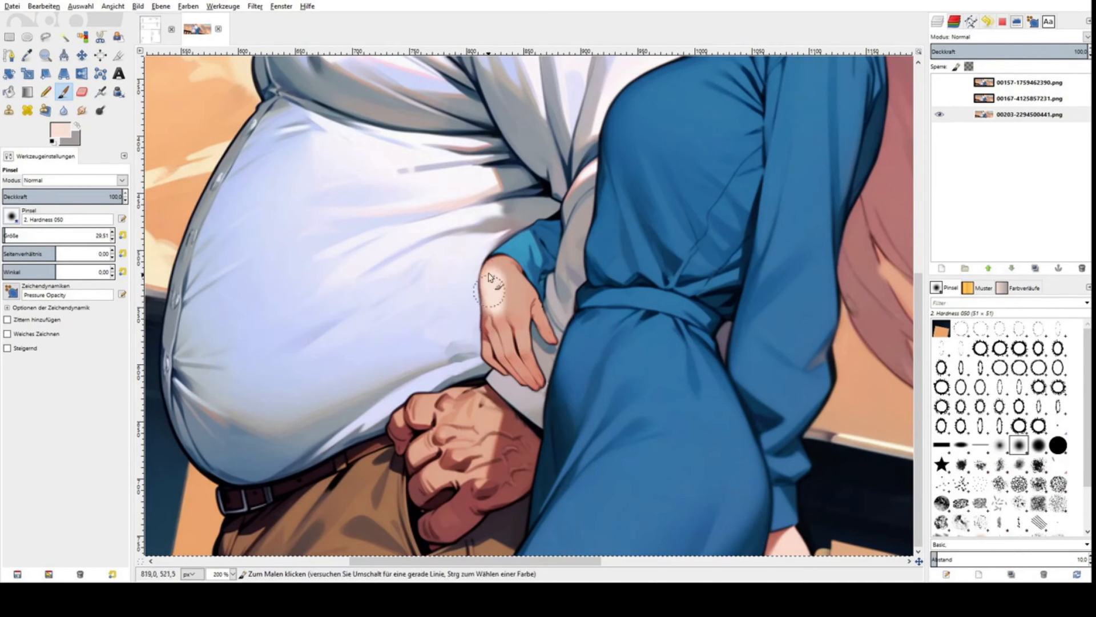
Step: Reduce the brush size to 13.51 and extend the pale highlight down the hand towards the knuckles
key("ctrl")
scroll(29, 237, "down", 5)
scroll(34, 237, "down", 5)
mouse_move(496, 314)
left_mouse_down()
mouse_move(500, 345)
mouse_move(495, 332)
left_mouse_up()
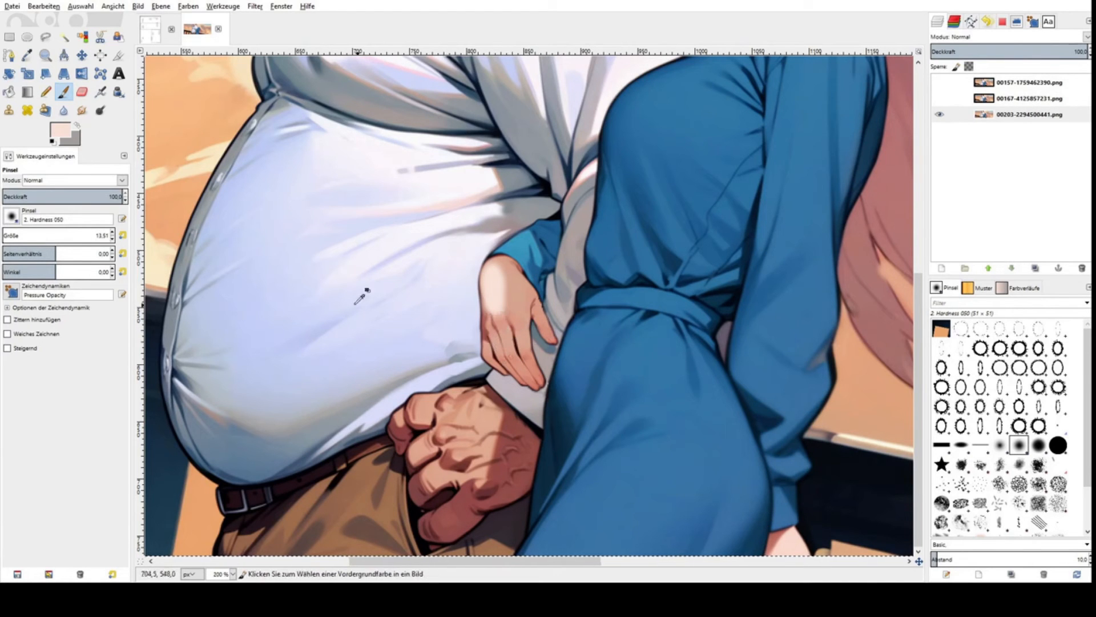
Step: Set the brush size to 7.51 and paint narrow pale highlight strokes from the back of the woman's hand onto the upper fingers
scroll(57, 236, "down", 6)
scroll(522, 360, "up", 3)
left_click_drag(449, 228, 479, 289)
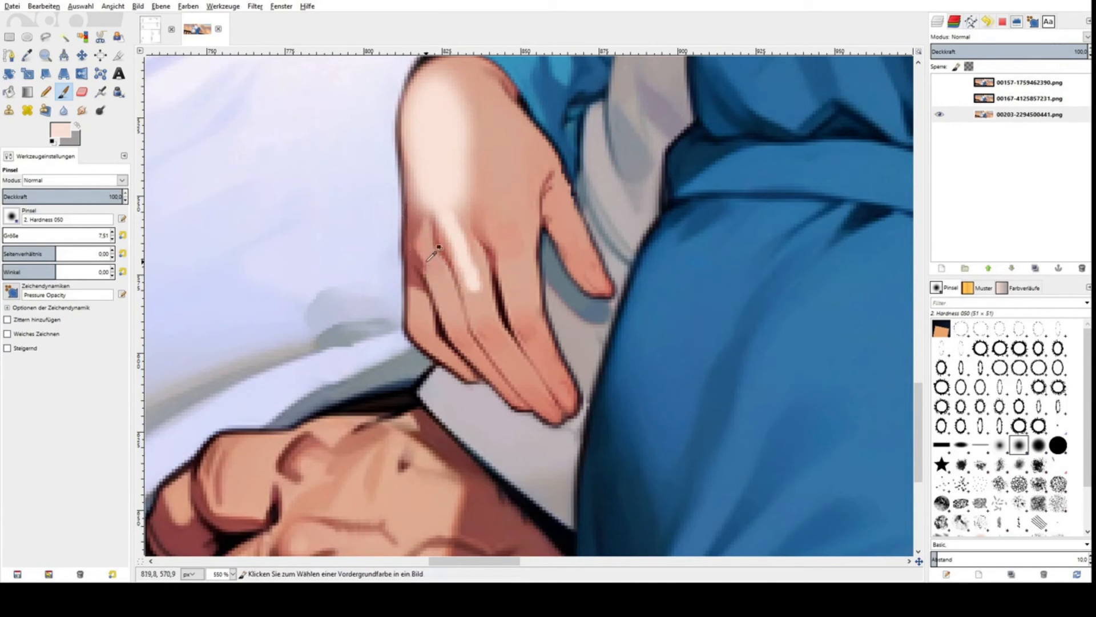
key("ctrl+z")
left_click_drag(428, 258, 449, 297)
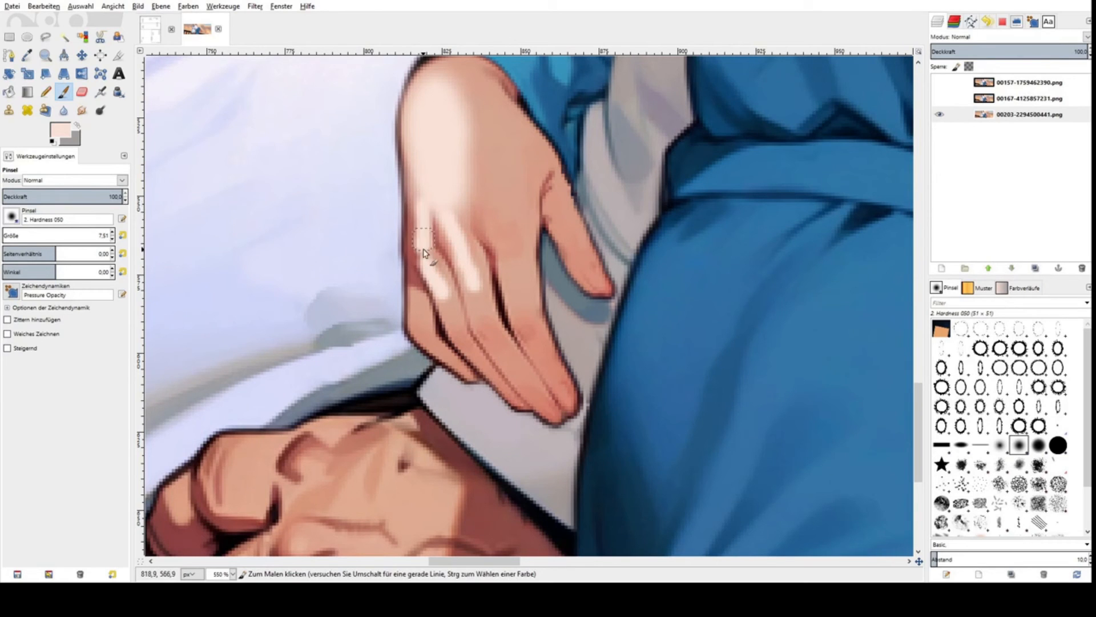
scroll(431, 151, "down", 2)
scroll(435, 162, "up", 2)
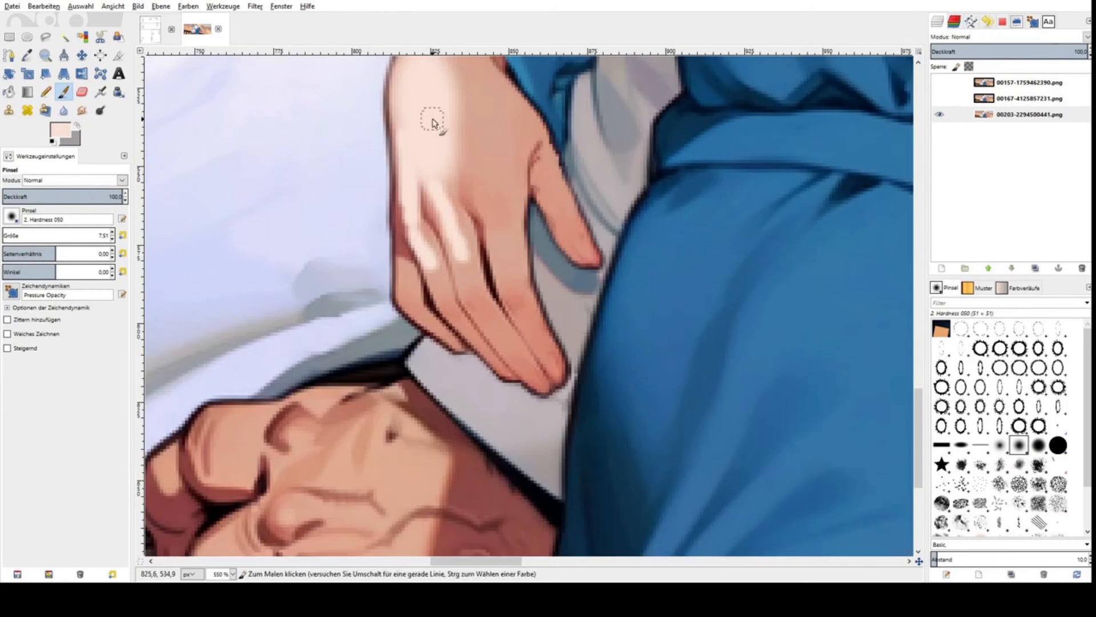
scroll(451, 149, "down", 3)
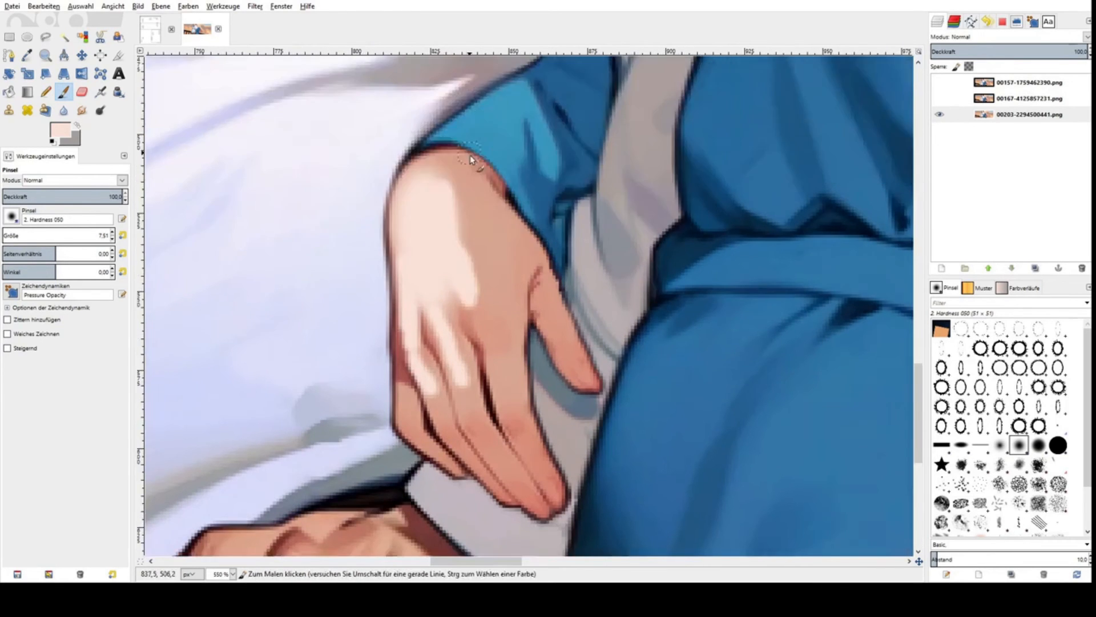
scroll(419, 252, "down", 3)
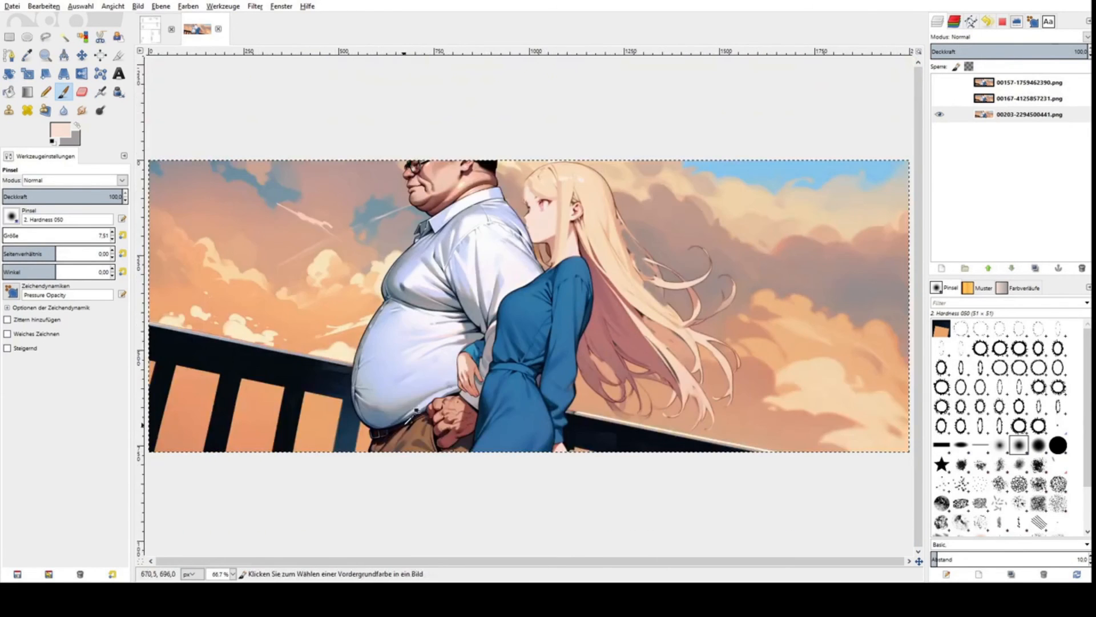
Step: Smudge the ends of the pale highlight strokes into the skin of the woman's fingers
scroll(443, 419, "up", 5)
left_click(81, 110)
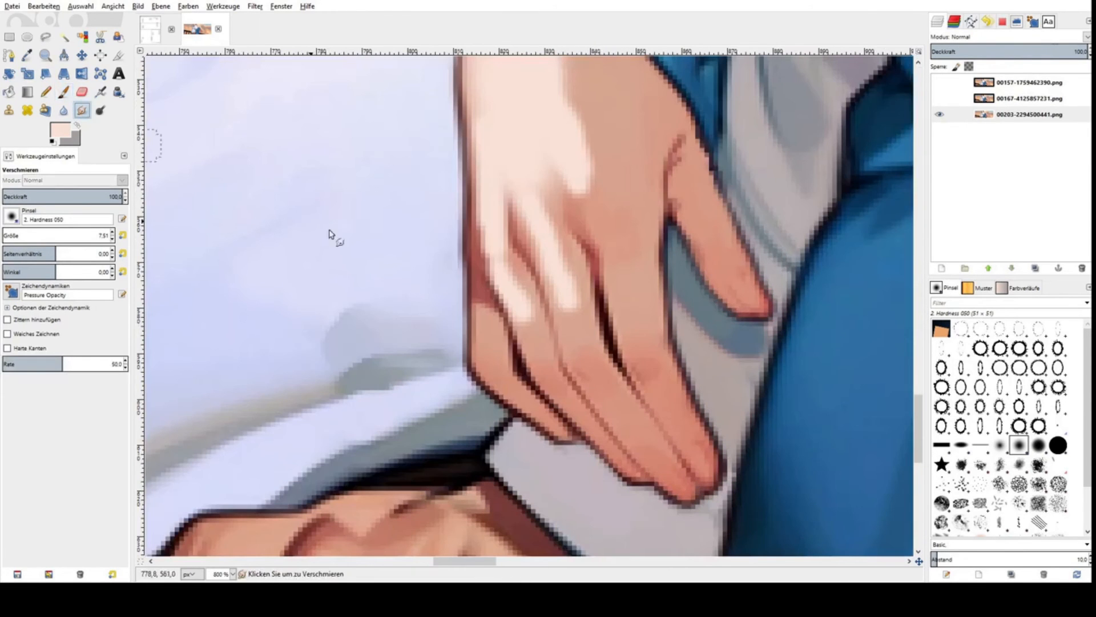
mouse_move(533, 331)
left_mouse_down()
mouse_move(495, 251)
mouse_move(592, 343)
mouse_move(561, 273)
mouse_move(588, 283)
mouse_move(604, 248)
left_mouse_up()
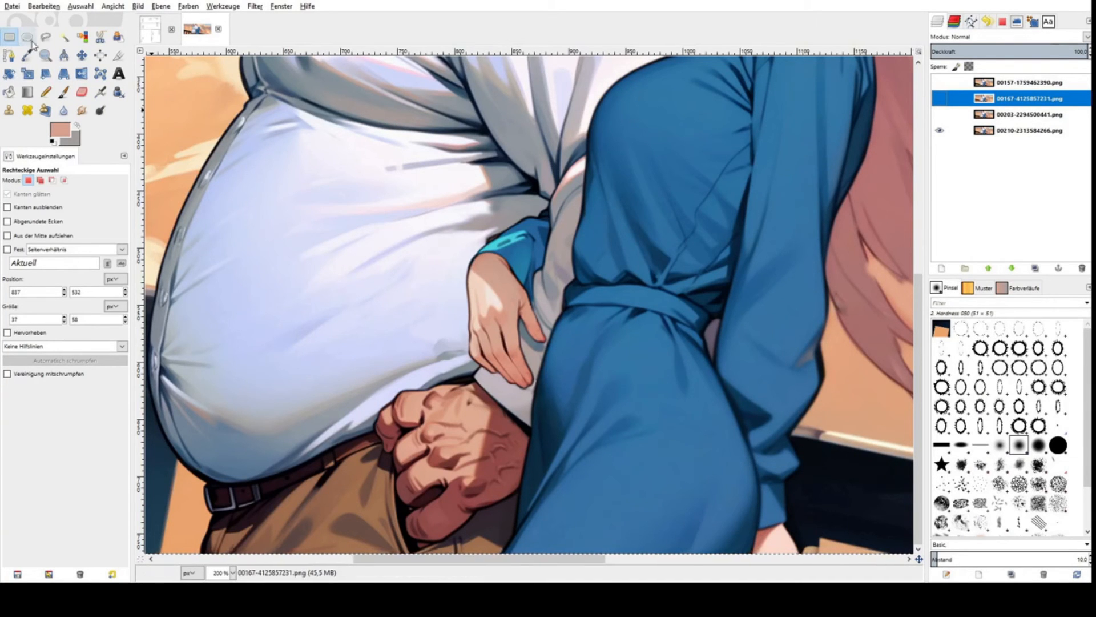
Step: Draw a free selection around the area between the index finger and thumb of the woman's hand
left_click(12, 38)
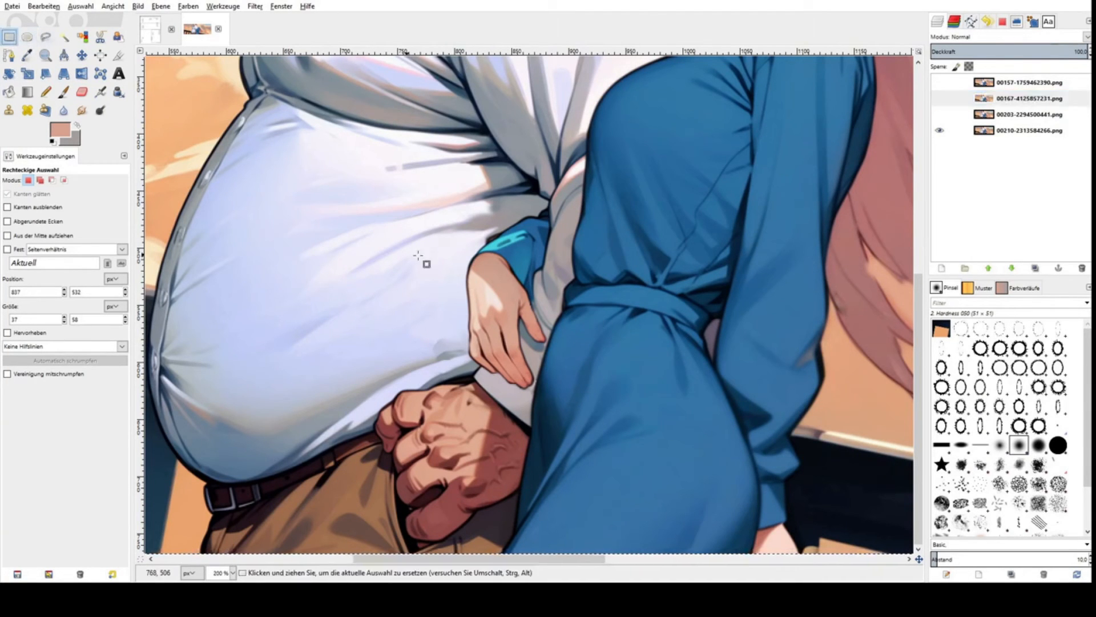
left_click(46, 37)
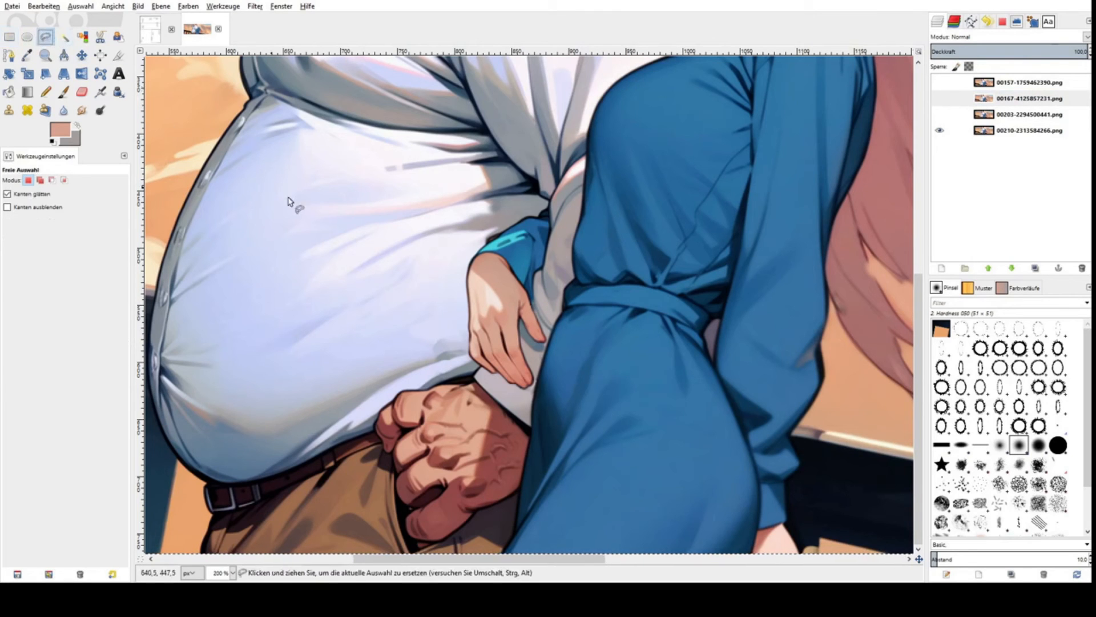
left_click(524, 309)
mouse_move(519, 292)
left_mouse_down()
mouse_move(507, 288)
mouse_move(503, 317)
left_mouse_up()
left_click(514, 338)
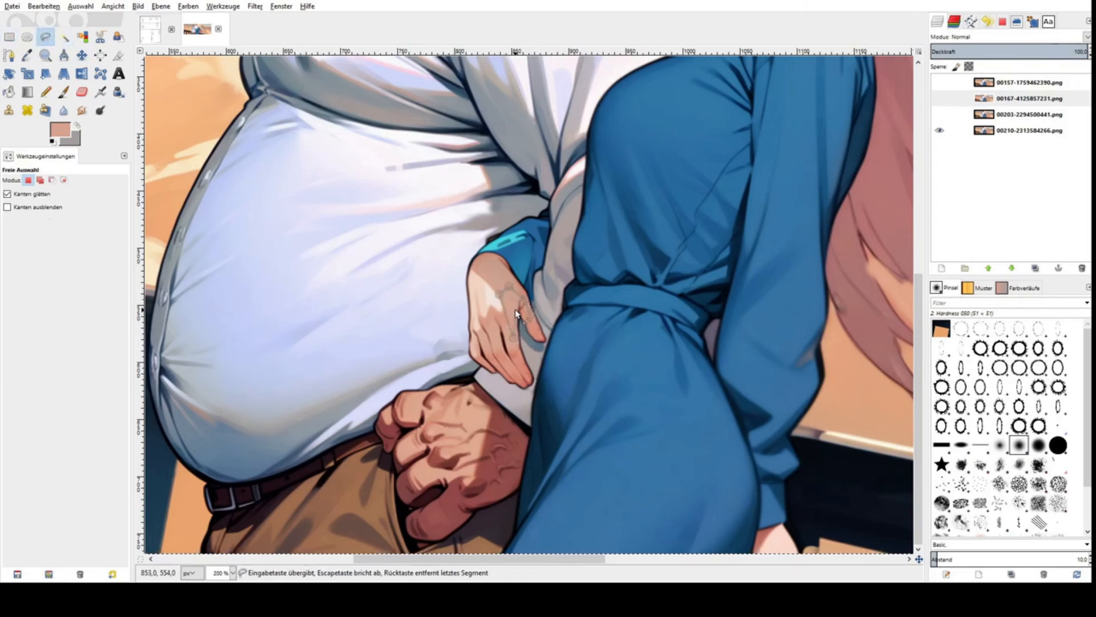
double_click(531, 330)
key("Return")
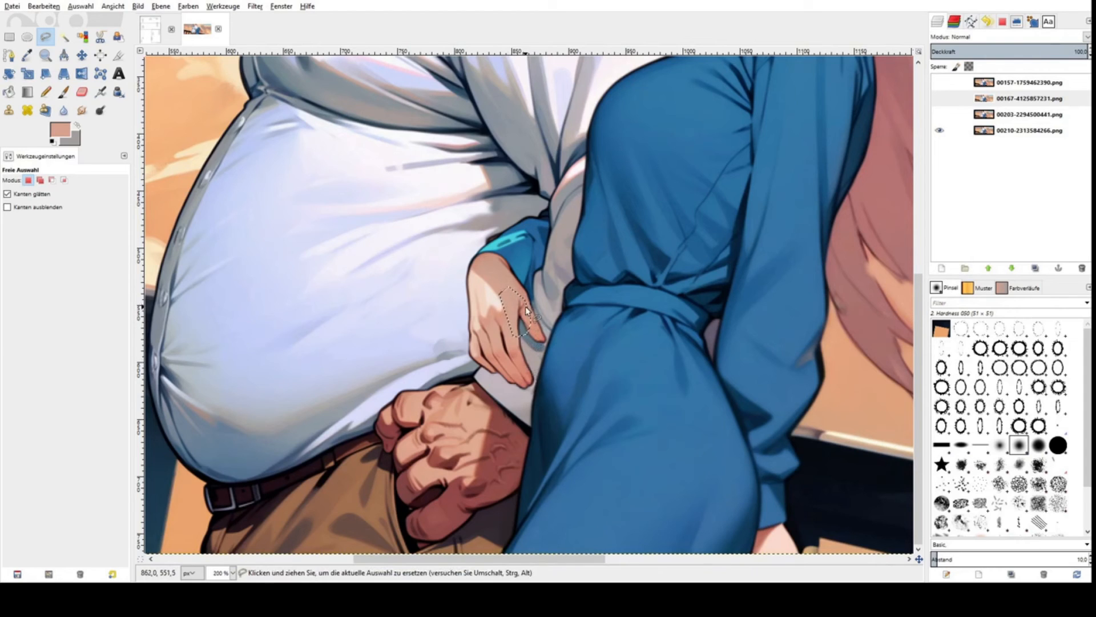
Step: Make 00210-2313584266.png the active layer and run the last used filter on the selected area beside the thumb
left_click(255, 6)
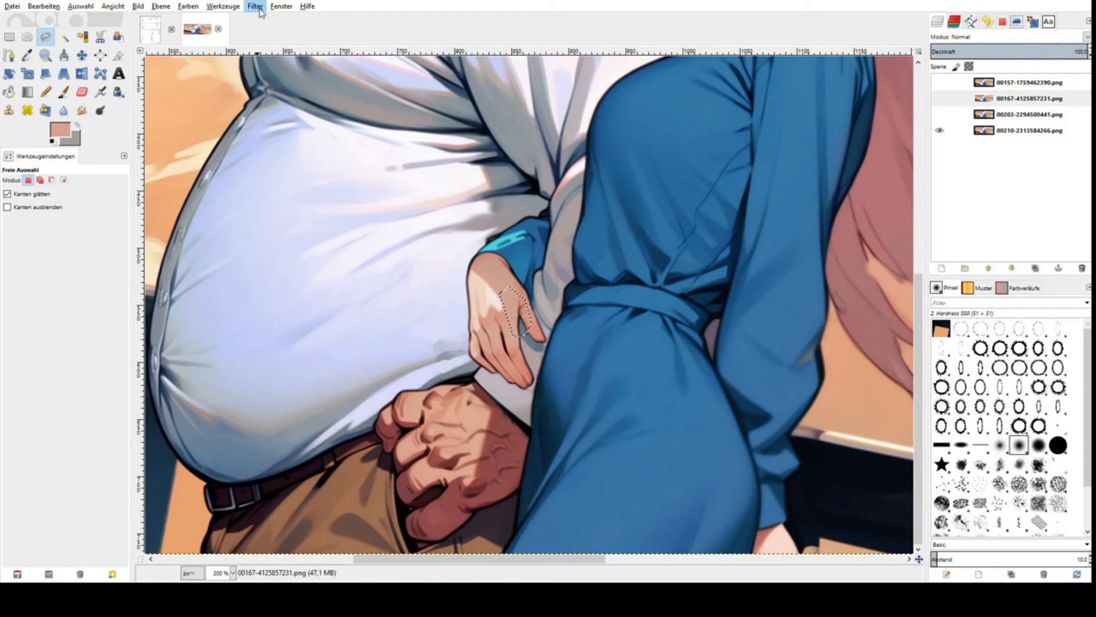
left_click(296, 38)
left_click(952, 130)
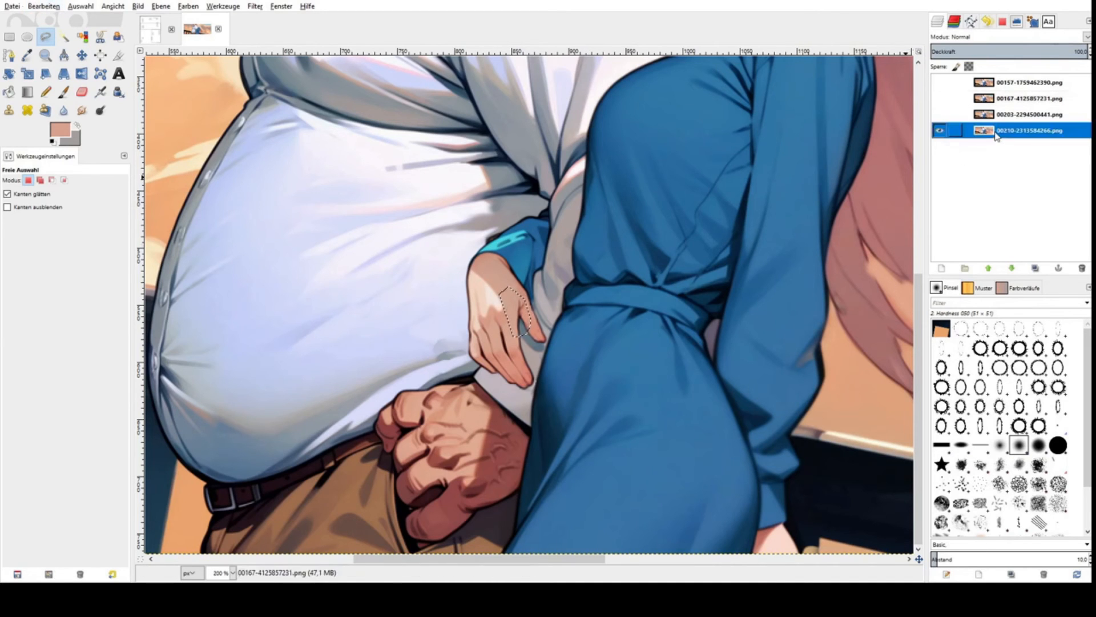
left_click(292, 30)
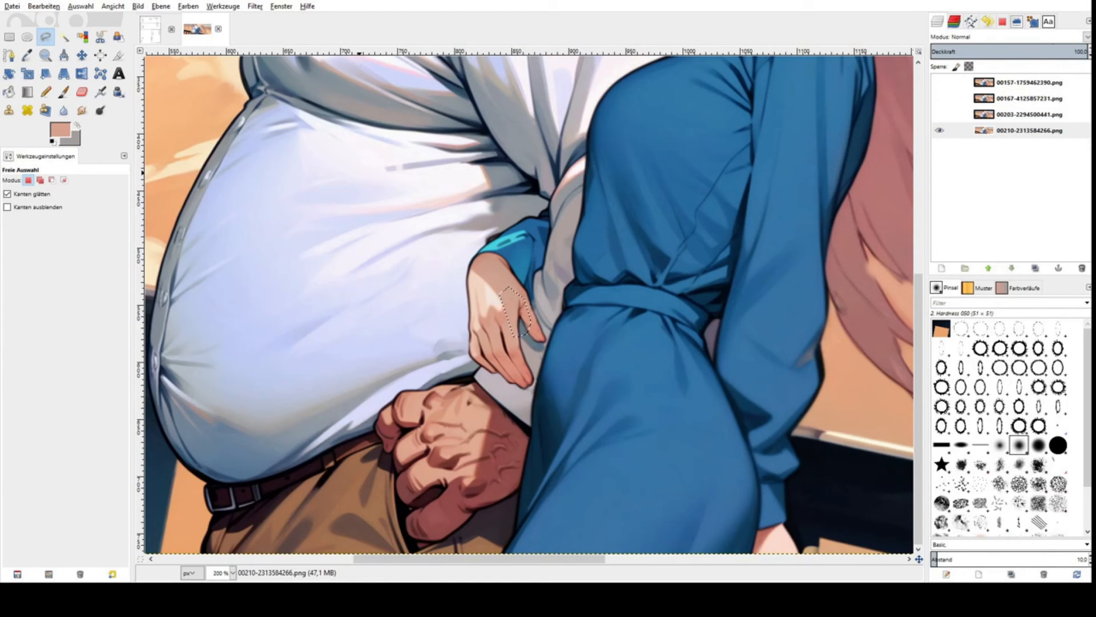
left_click(709, 409)
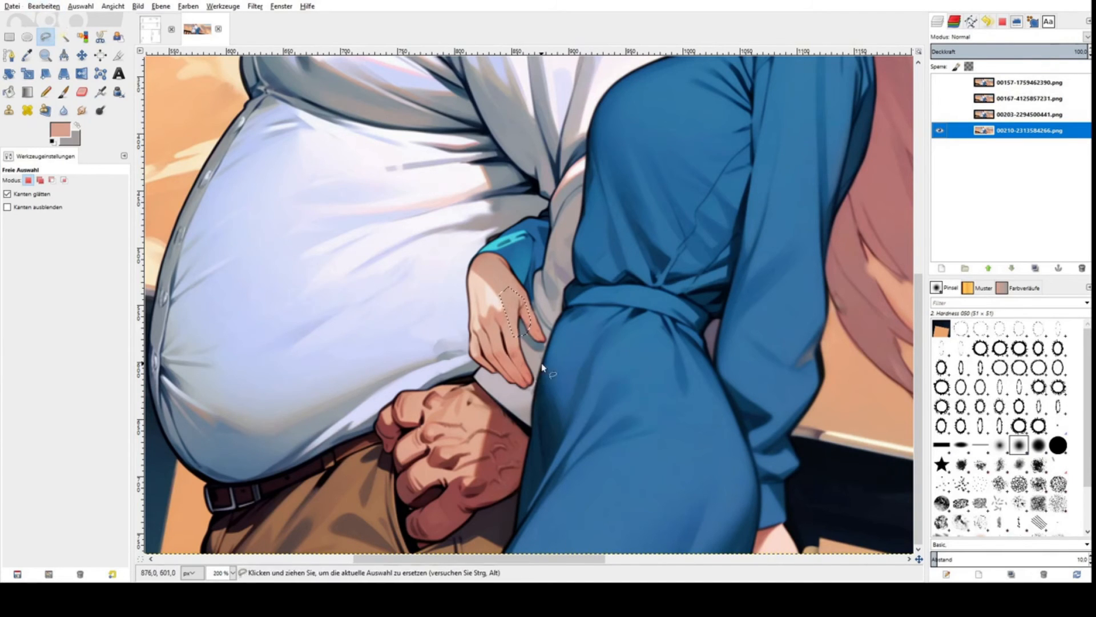
Step: Rerun the last used filter on the area between index finger and thumb, and clear the selection
scroll(530, 361, "left", 5)
left_click(710, 348)
left_click(703, 335)
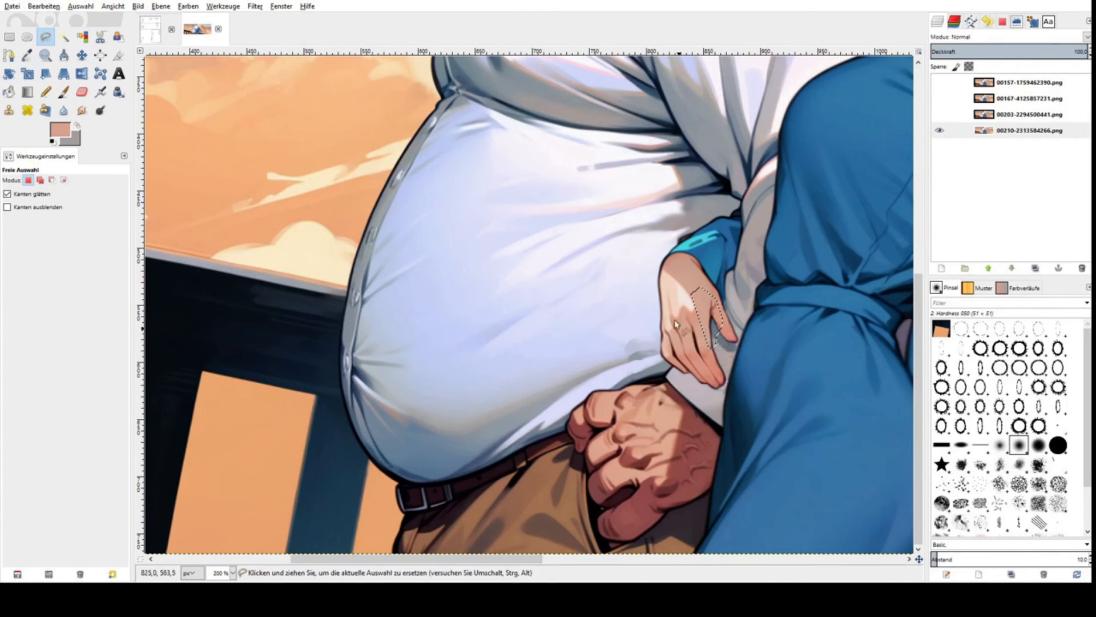
left_click(255, 6)
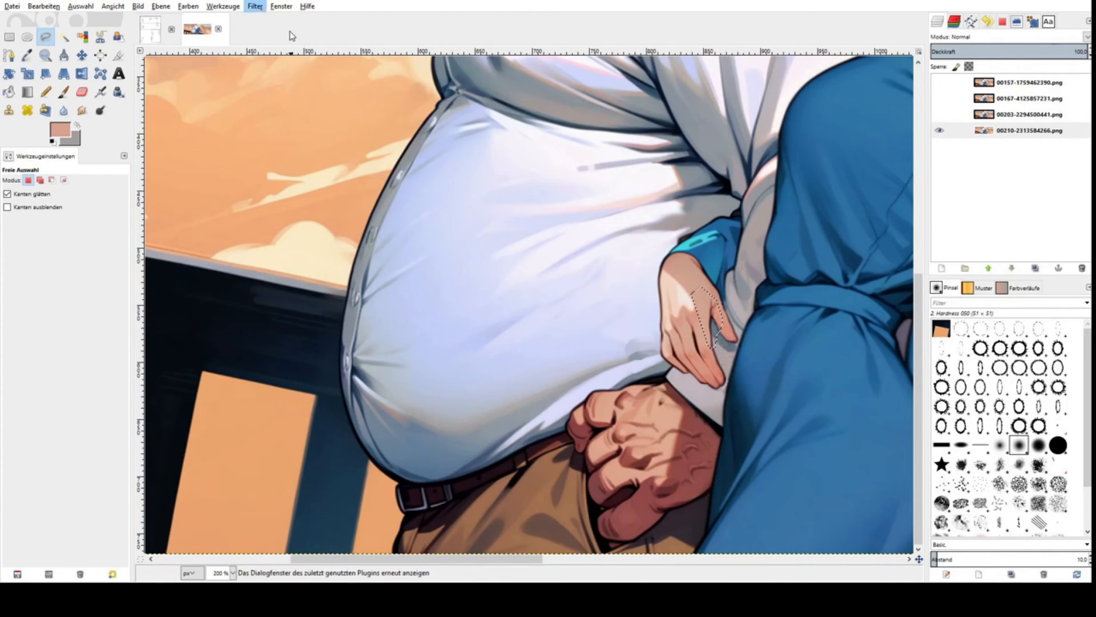
left_click(289, 36)
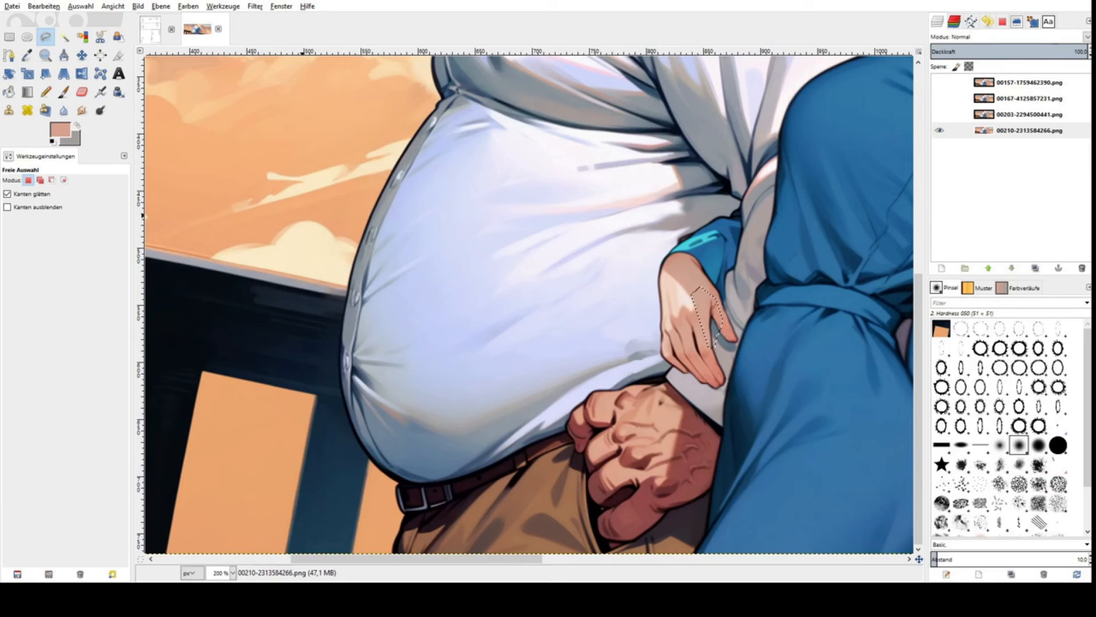
key("ctrl+shift+a")
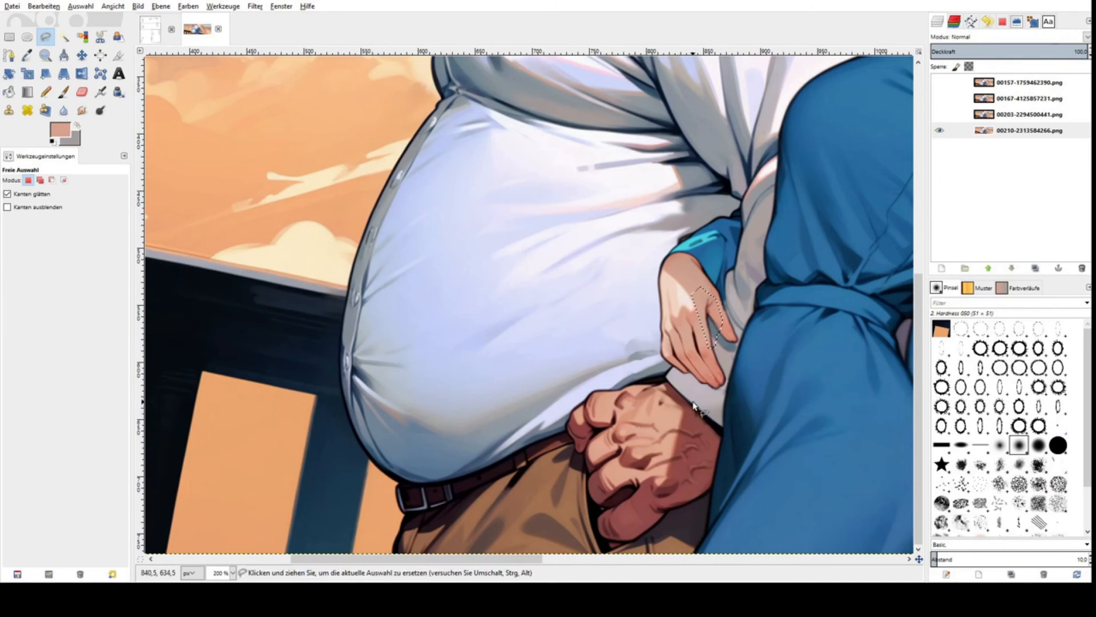
key("1")
scroll(768, 419, "down", 1, "ctrl")
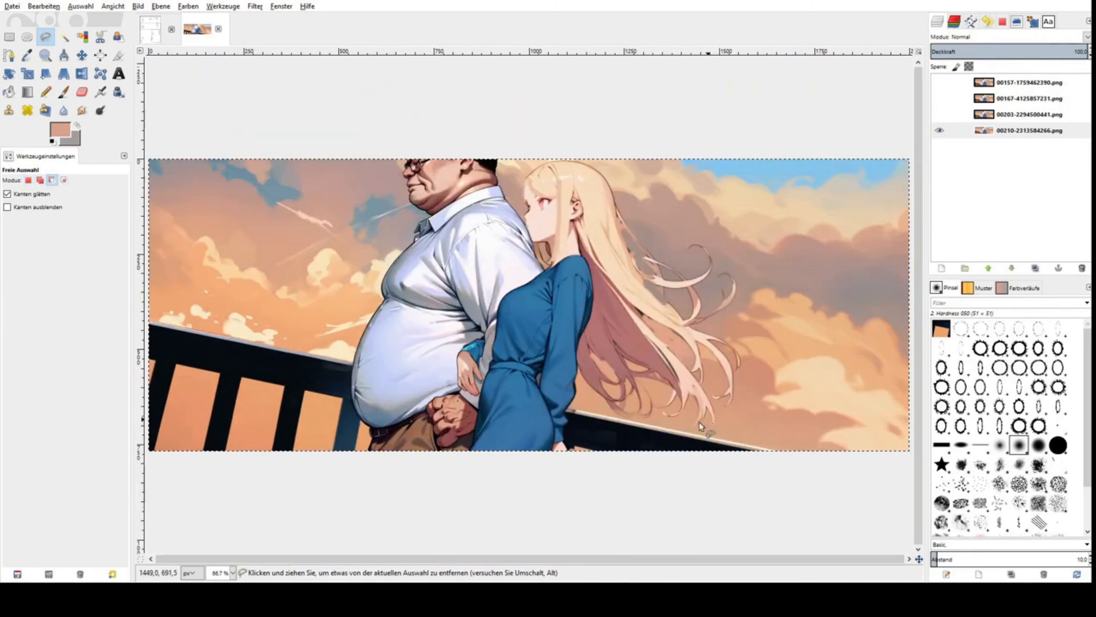
Step: Draw a free selection along the outer edge of the index finger, just below the thumb
scroll(488, 395, "up", 6, "ctrl")
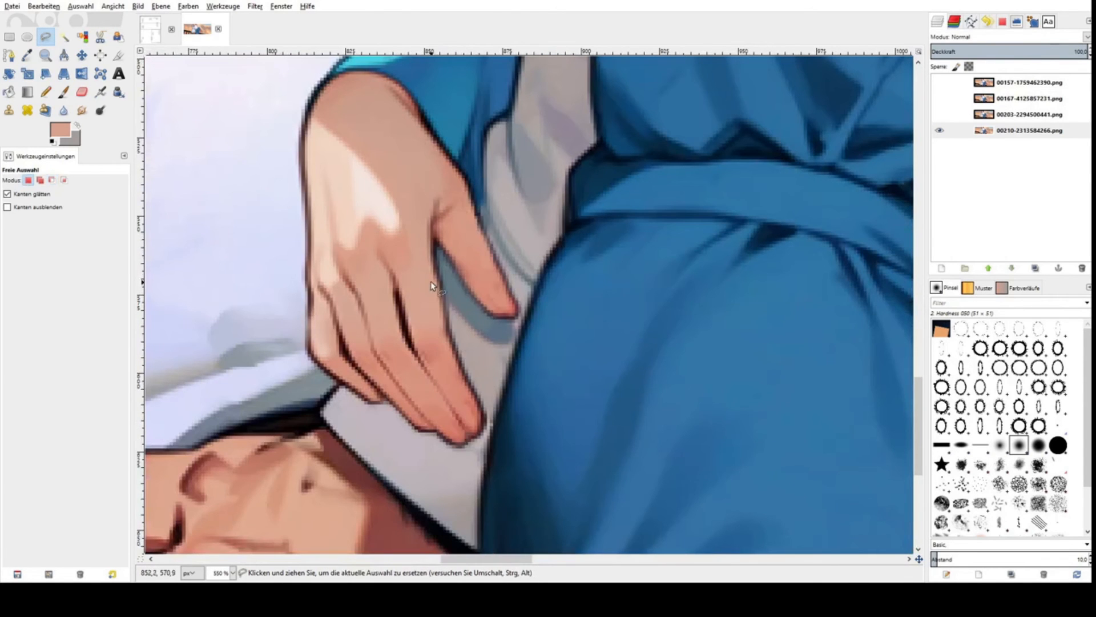
left_click(422, 279)
left_click(434, 339)
left_click(467, 336)
left_click(451, 284)
left_click(449, 271)
double_click(438, 262)
left_click(424, 286)
Step: Run the last used filter on the selected index finger edge and clear the selection
left_click(255, 6)
left_click(279, 35)
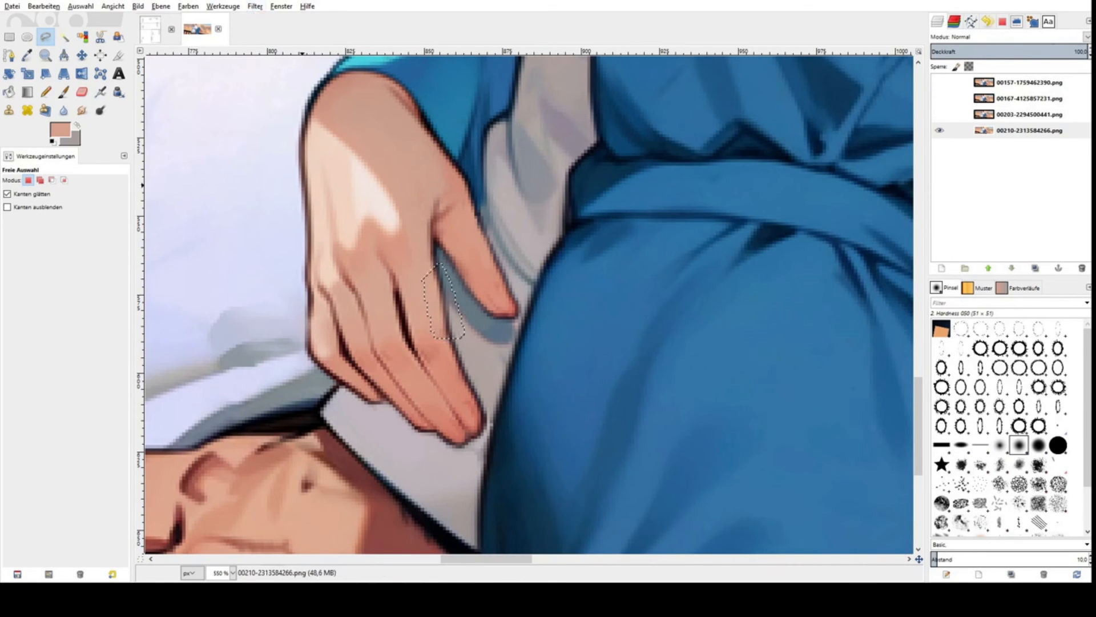
key("ctrl")
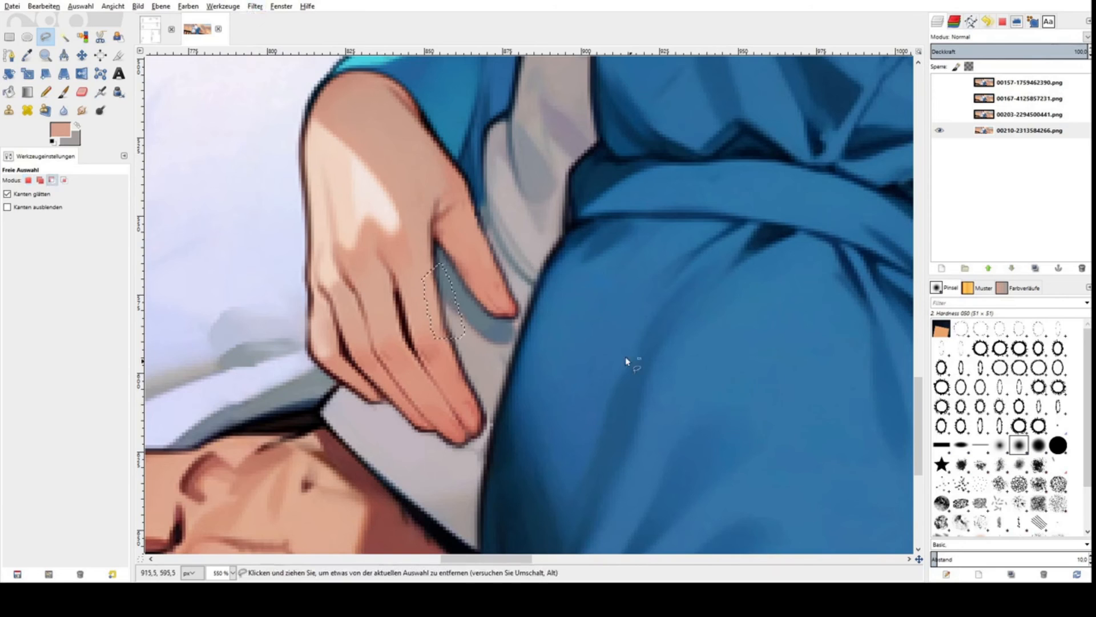
scroll(466, 259, "down", 6)
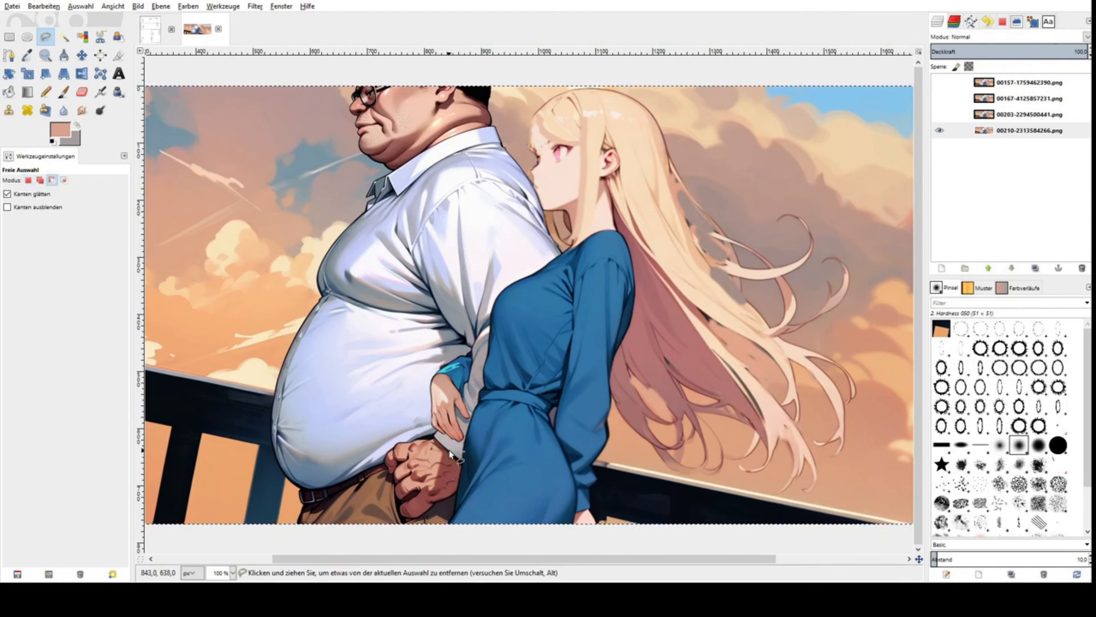
Step: Rotate the selected fingertips slightly with the Rotate tool
scroll(449, 454, "up", 3)
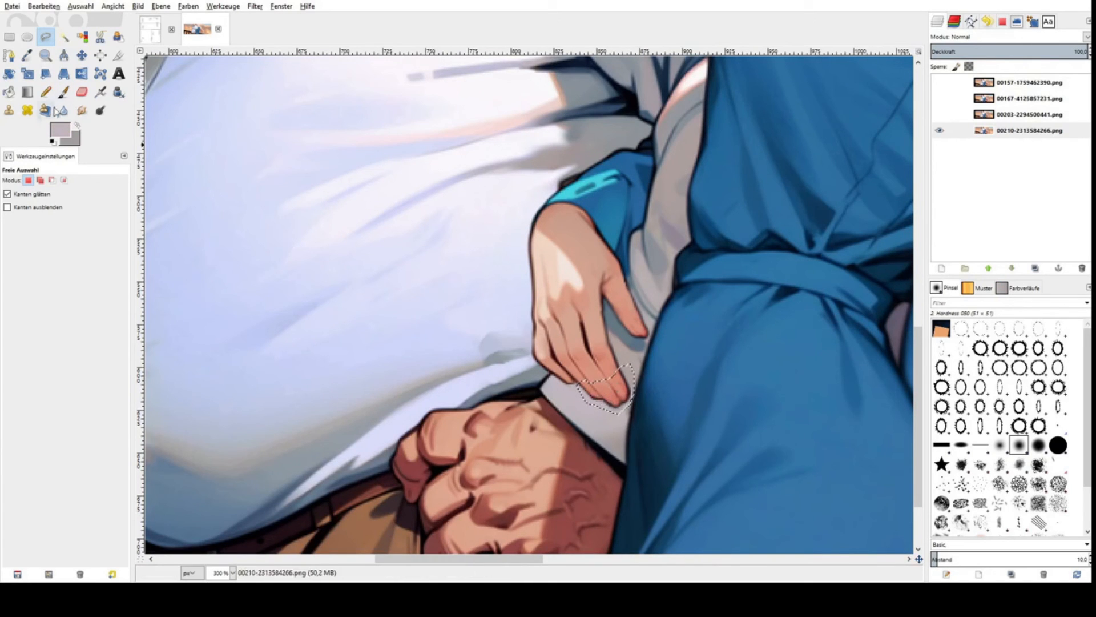
left_click(9, 76)
left_click(624, 403)
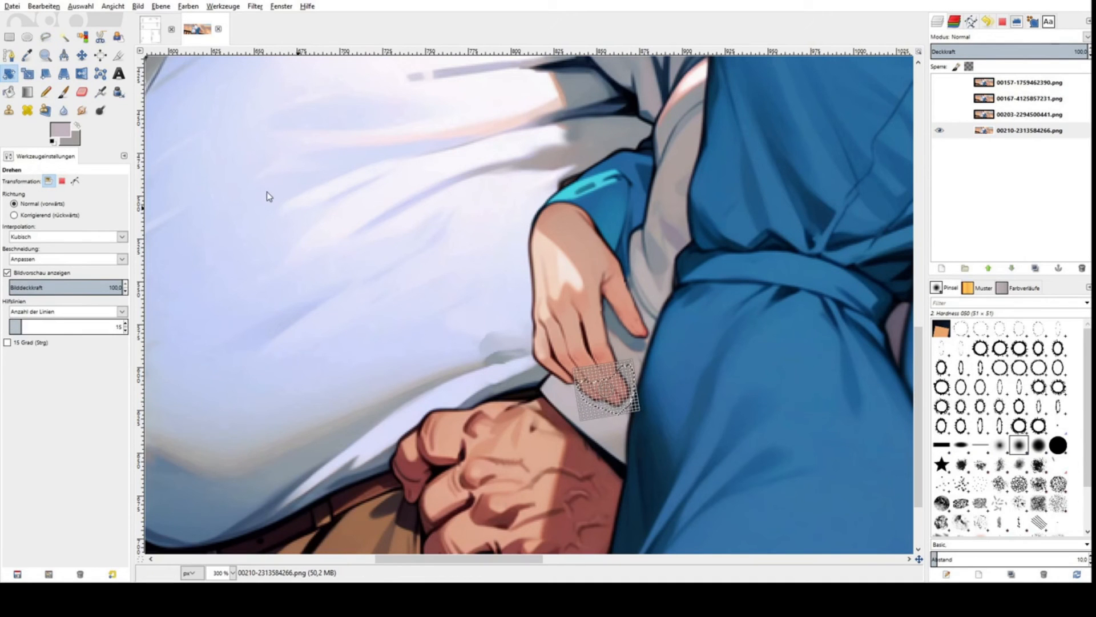
key("Return")
Step: Move the floating fingertips slightly up to line up with the fingers and anchor them to the layer
left_click(82, 55)
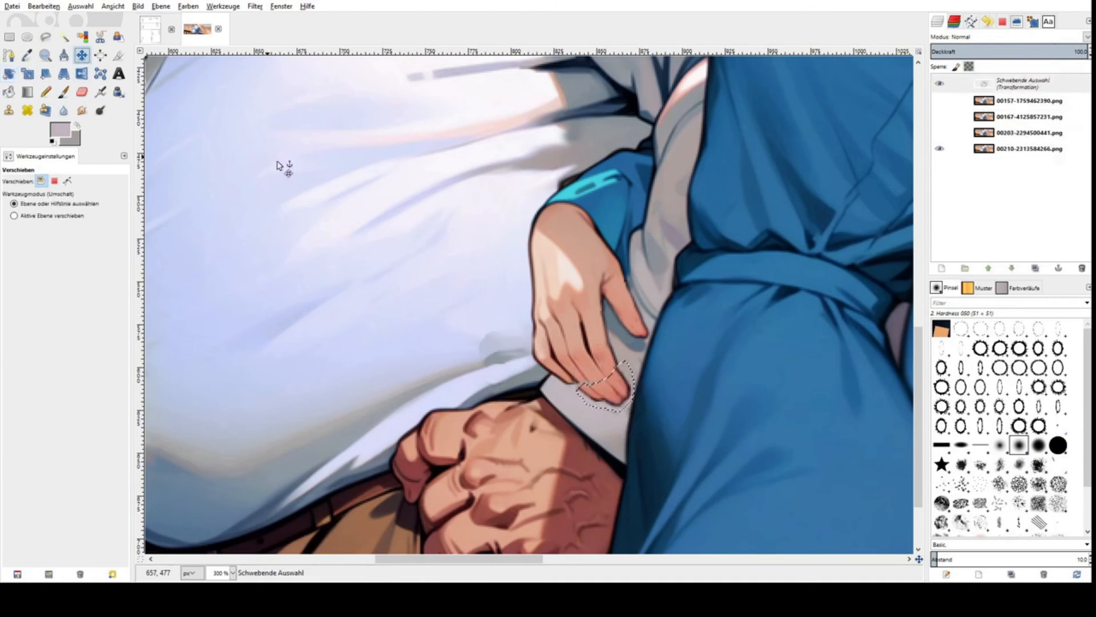
left_click_drag(611, 398, 612, 388)
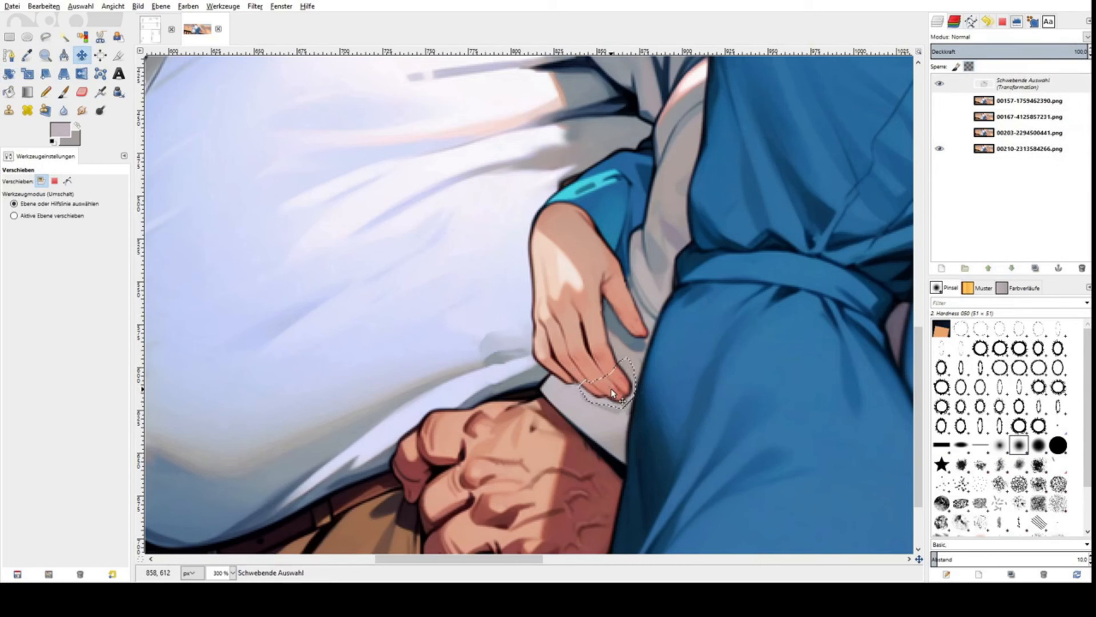
scroll(615, 387, "up", 4)
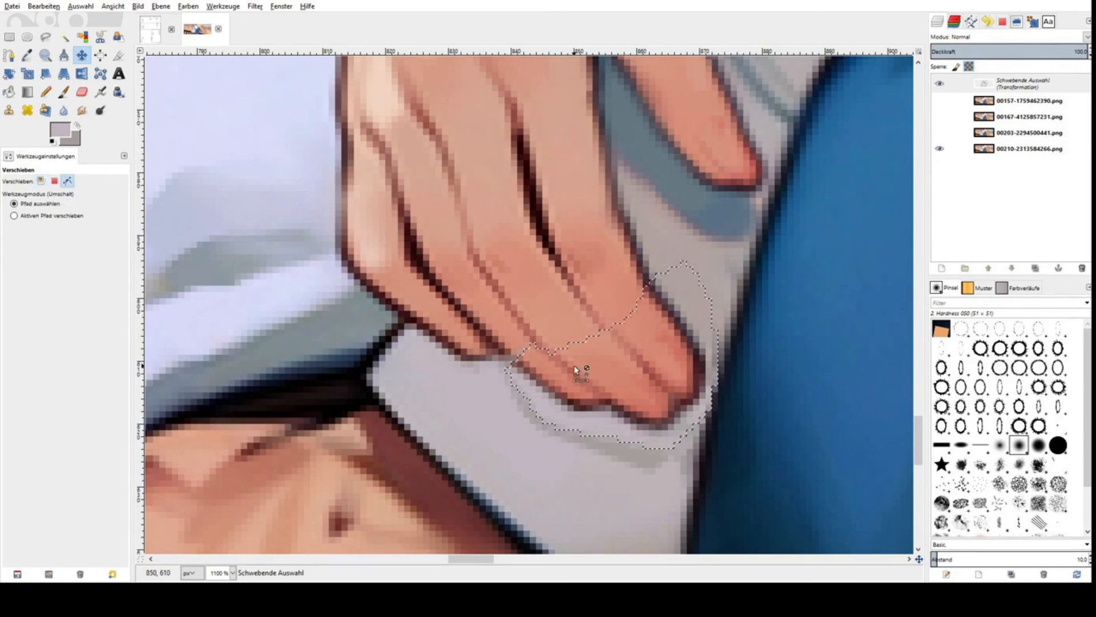
scroll(567, 363, "down", 2)
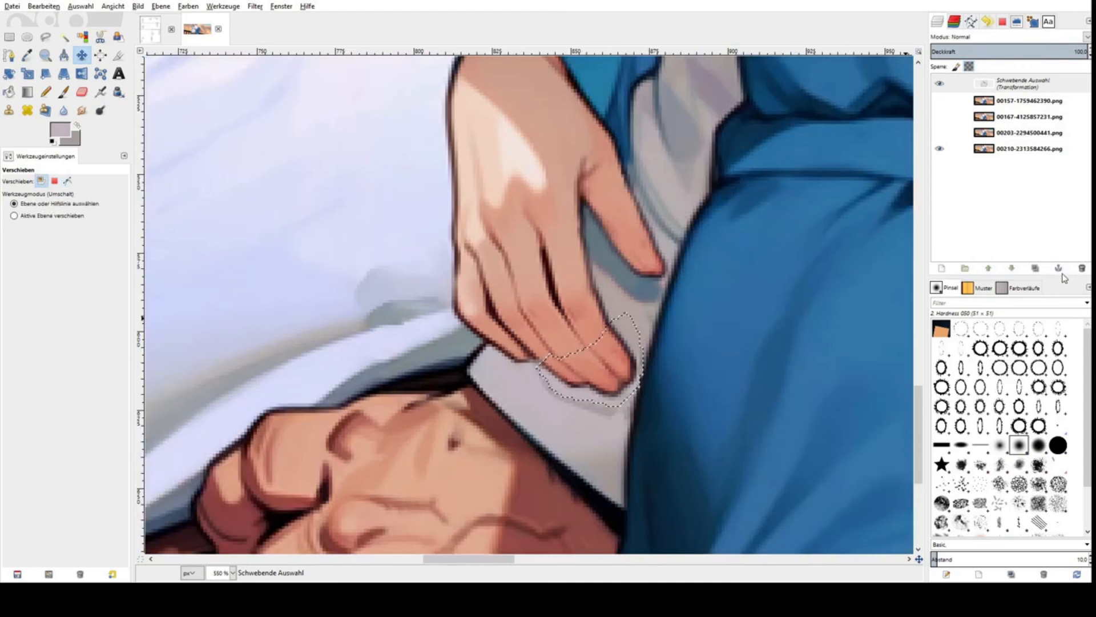
left_click(1060, 270)
scroll(602, 293, "down", 2)
scroll(580, 335, "up", 1)
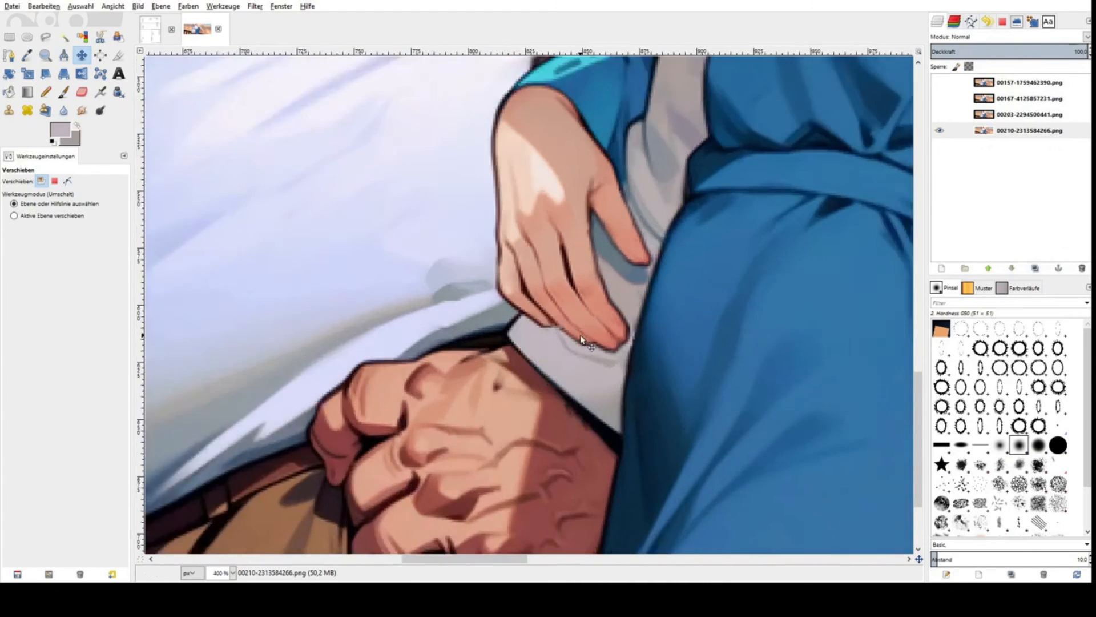
Step: Sample the dark red-brown outline colour and redraw the broken finger outline with a size 1.00 paintbrush
scroll(580, 334, "up", 2)
left_click(64, 92)
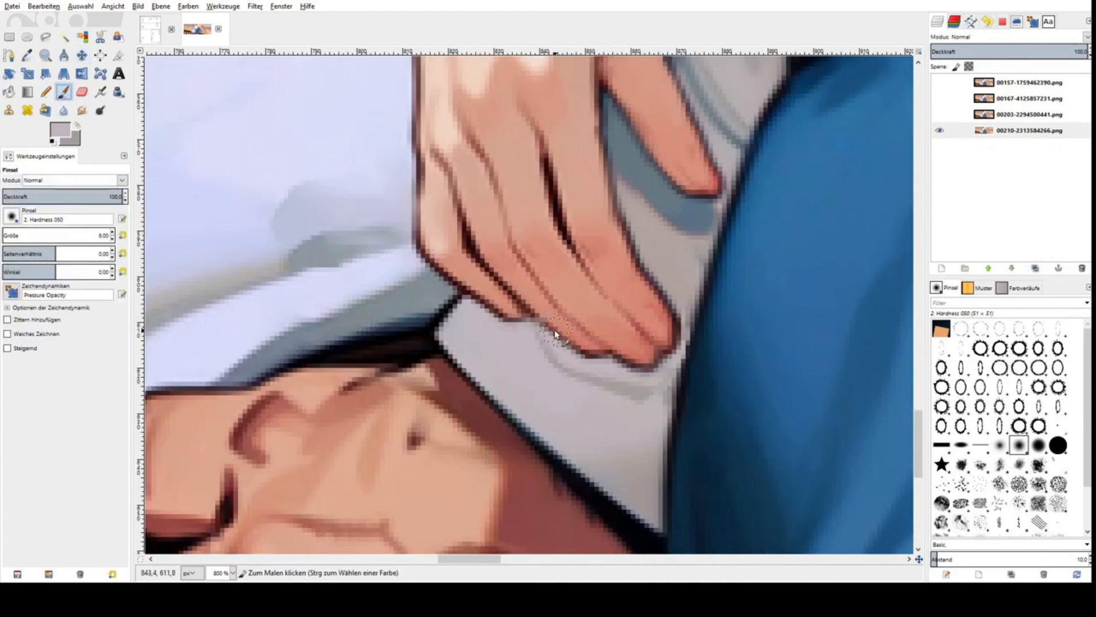
left_click(557, 313, "ctrl")
scroll(87, 235, "down", 1)
scroll(571, 331, "up", 2)
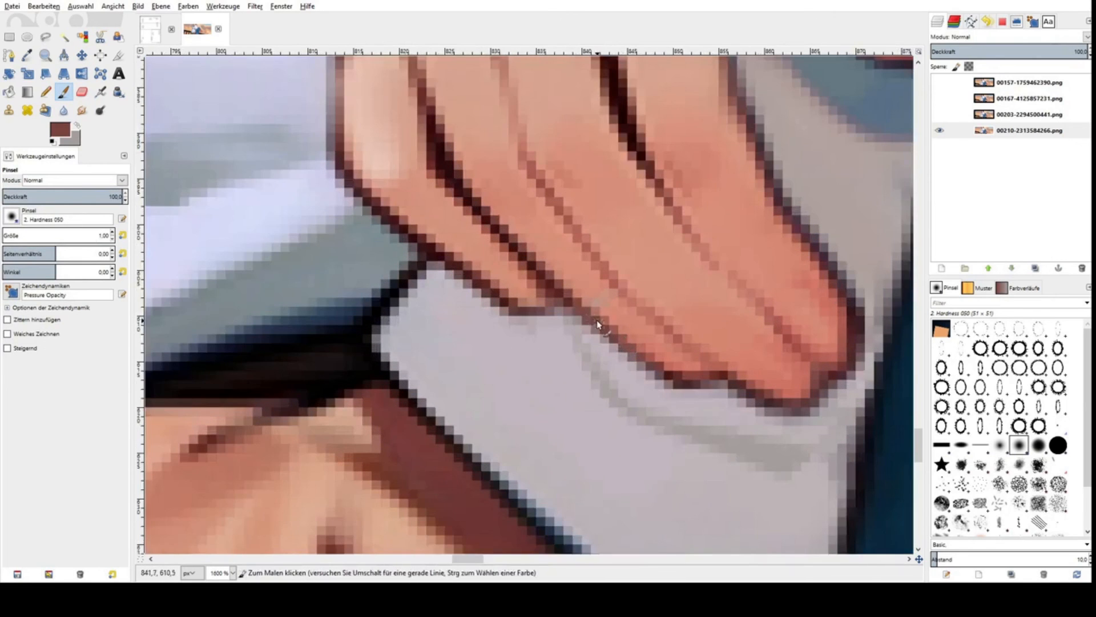
Step: Sample reddish skin tones from the fingers and paint over the grey gap at the finger's lower edge
left_click(707, 252, "ctrl")
left_click(776, 300, "ctrl")
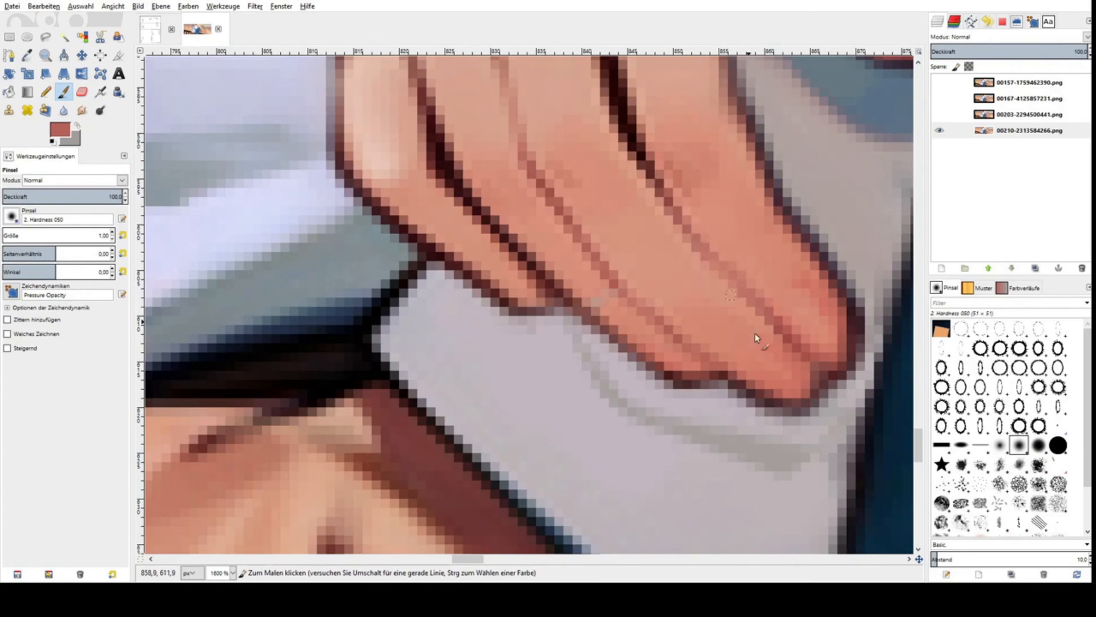
left_click(630, 281, "ctrl")
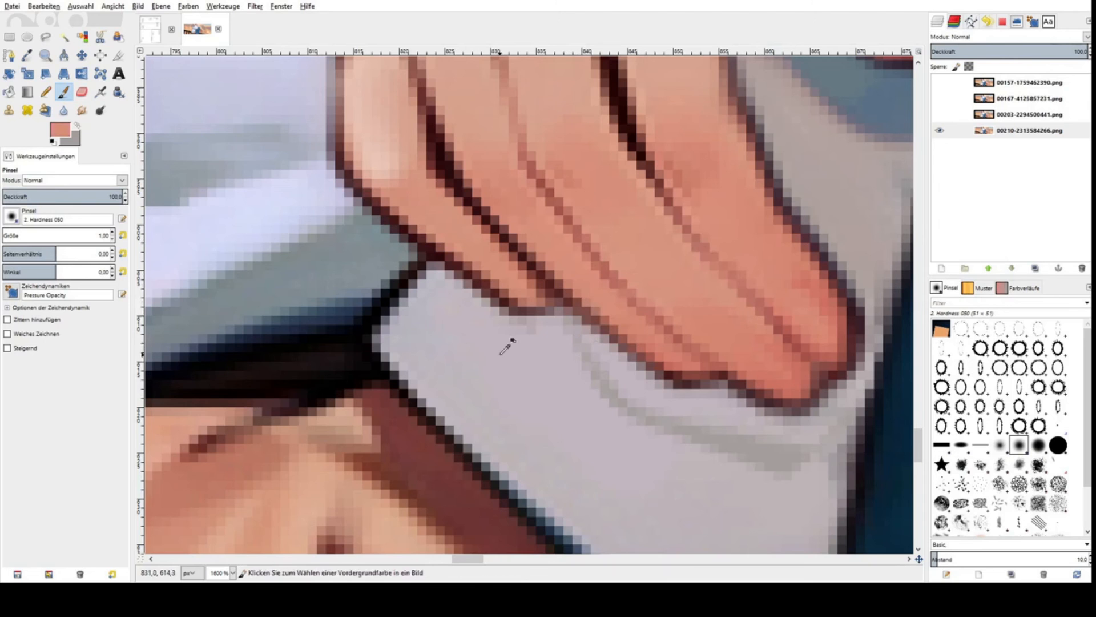
Step: Sample the reddish crease colour and skin tone from the fingers to retouch the line between them
scroll(695, 214, "down", 5, "ctrl")
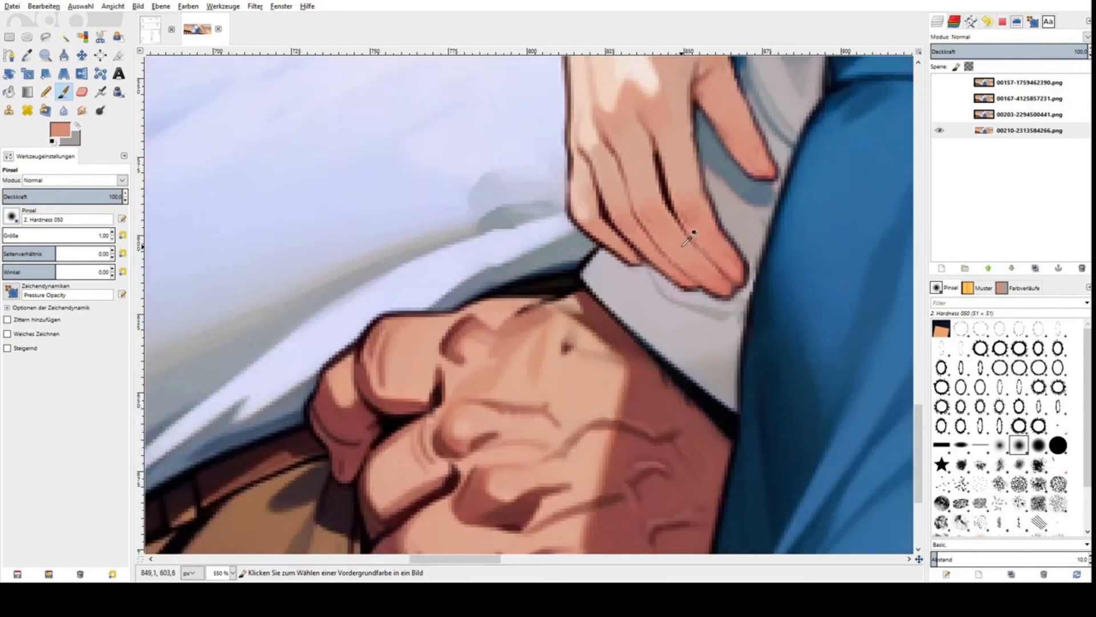
scroll(710, 260, "up", 4, "ctrl")
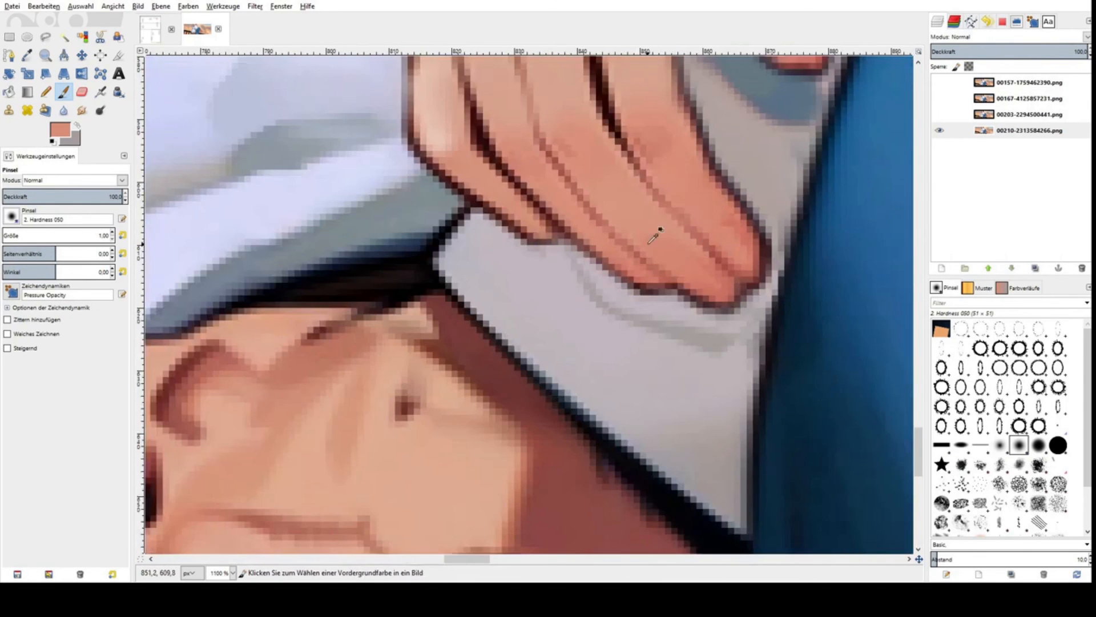
left_click(614, 214, "ctrl")
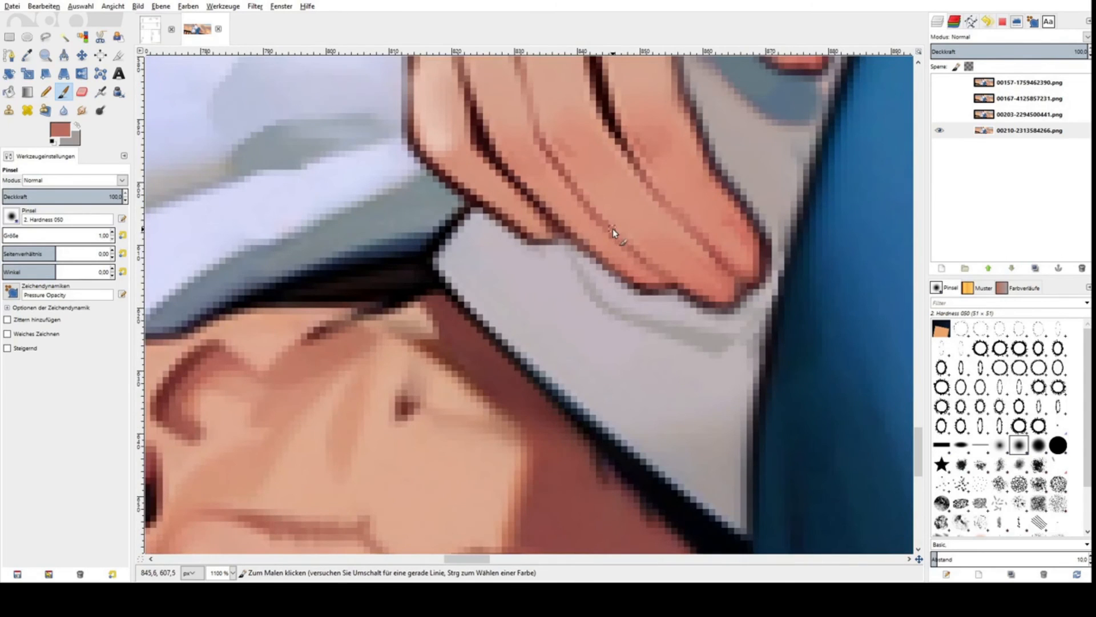
left_click(679, 202, "ctrl")
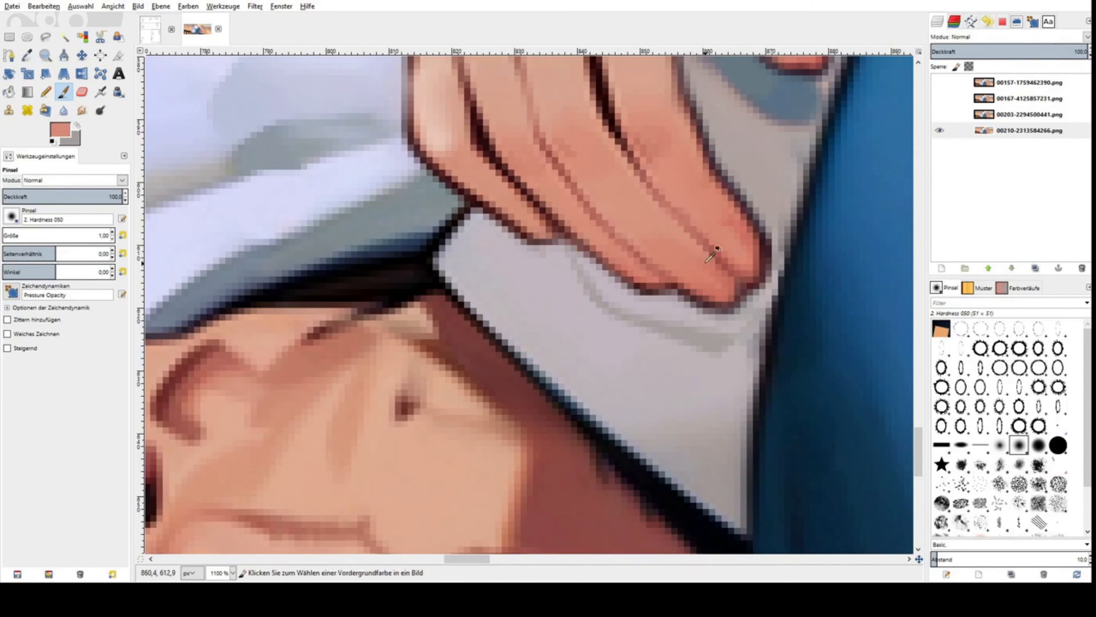
Step: Sample the light grey cuff colour and paint over the grey shadow streak beneath the fingertips with a size 4.00 brush
scroll(711, 257, "down", 2)
scroll(710, 252, "up", 1)
left_click(612, 281, "ctrl")
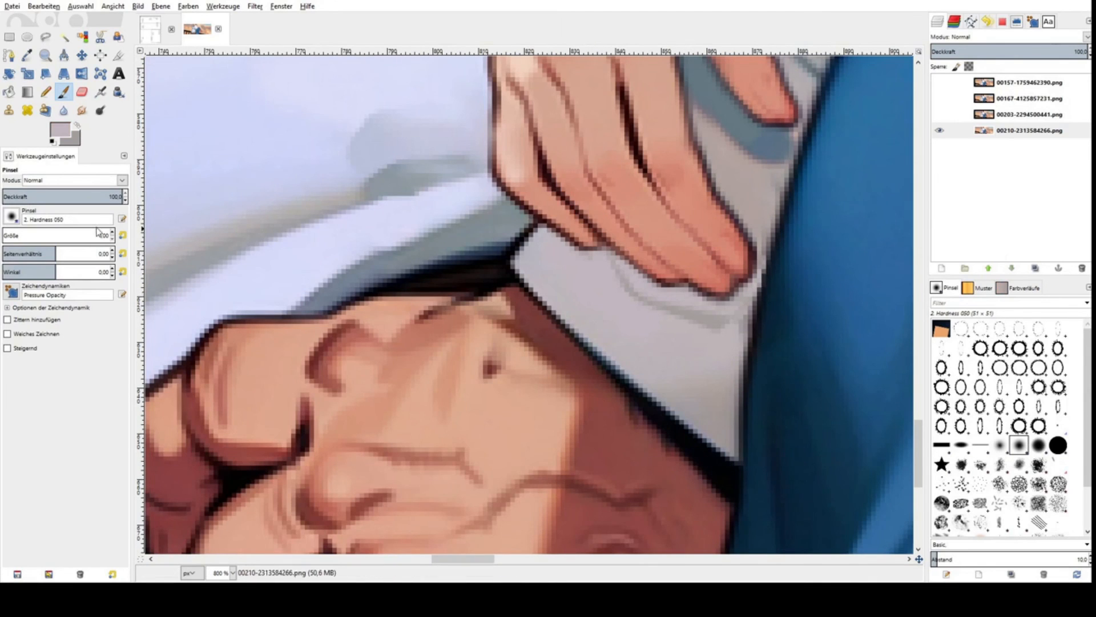
left_click_drag(635, 294, 701, 326)
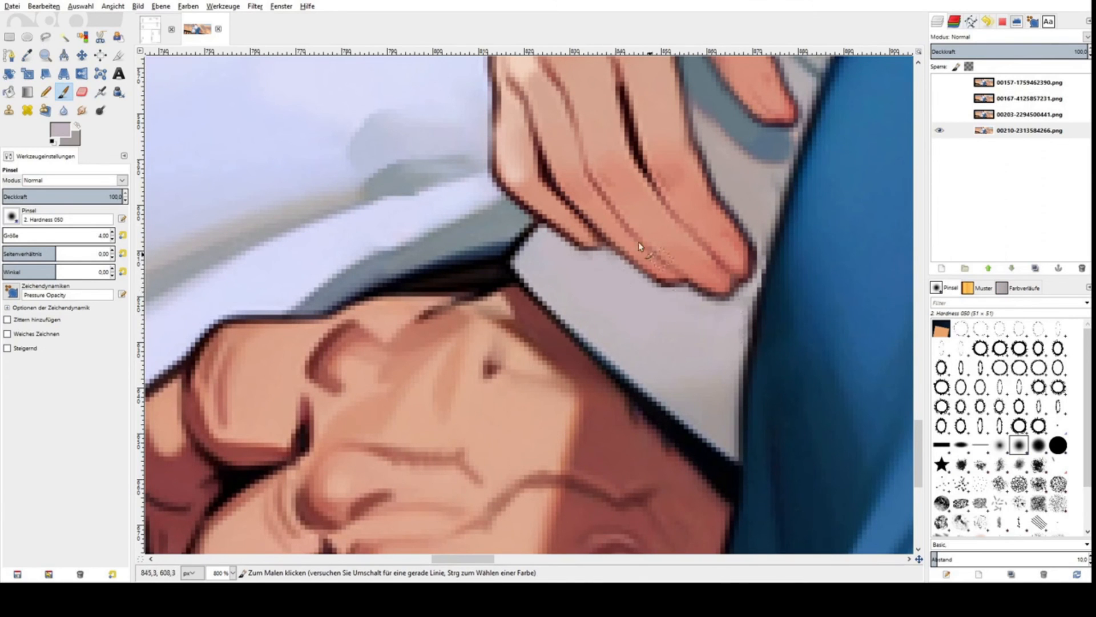
scroll(628, 244, "down", 3)
scroll(610, 247, "up", 1)
key("ctrl")
scroll(602, 325, "down", 2)
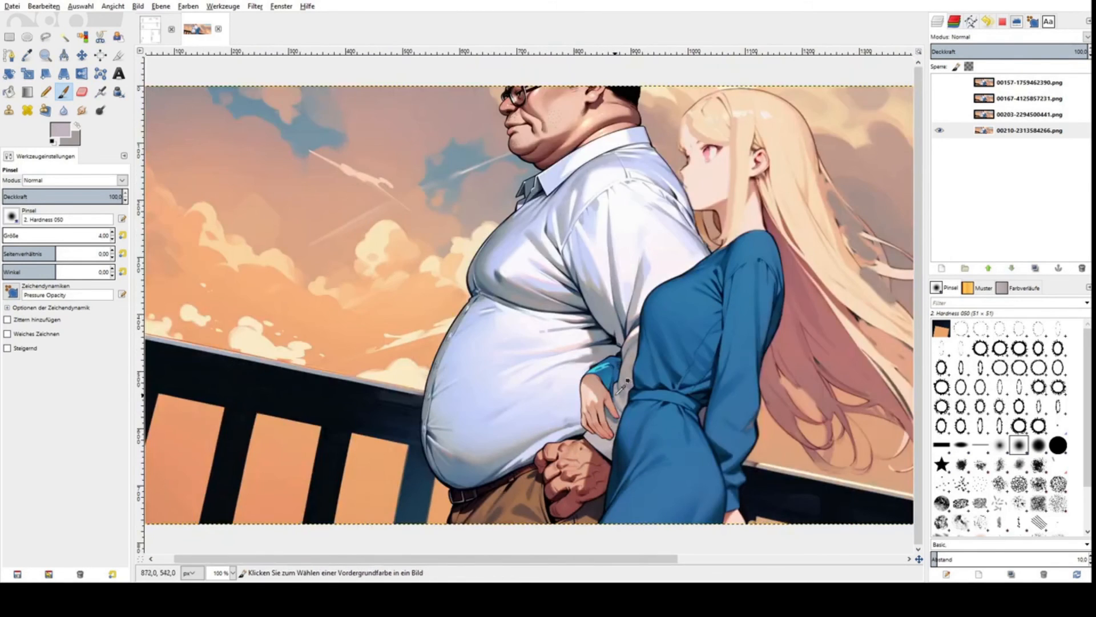
Step: Sample the dress blue and tone down the bright cyan sleeve highlights with a size 6.00 brush in Darken only mode
scroll(614, 365, "up", 4)
scroll(614, 368, "up", 1)
left_click(579, 280, "ctrl")
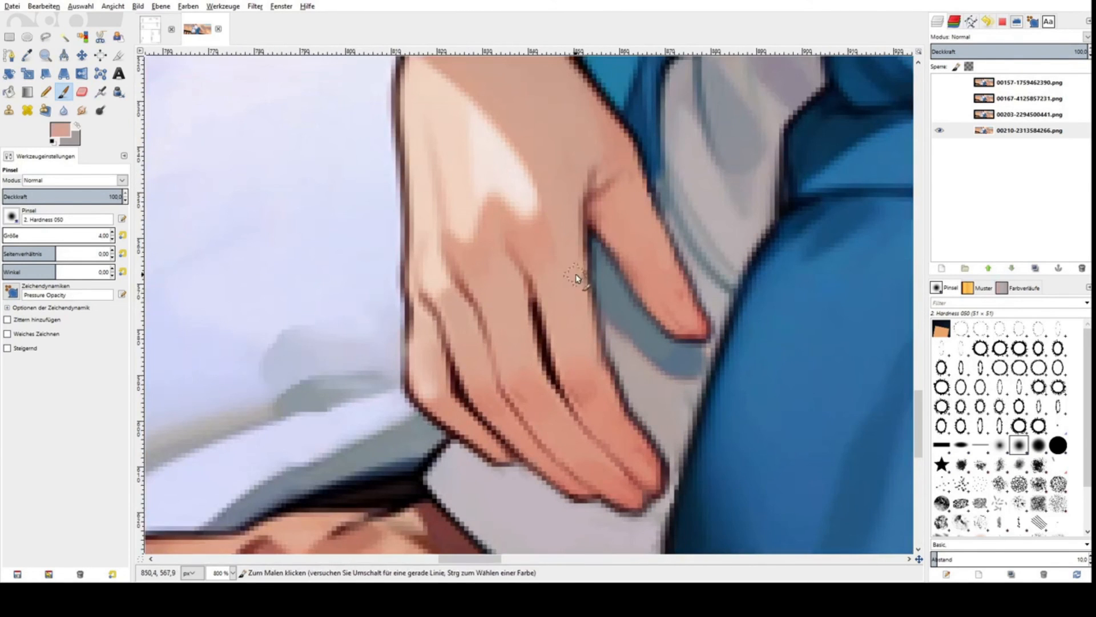
key("ctrl")
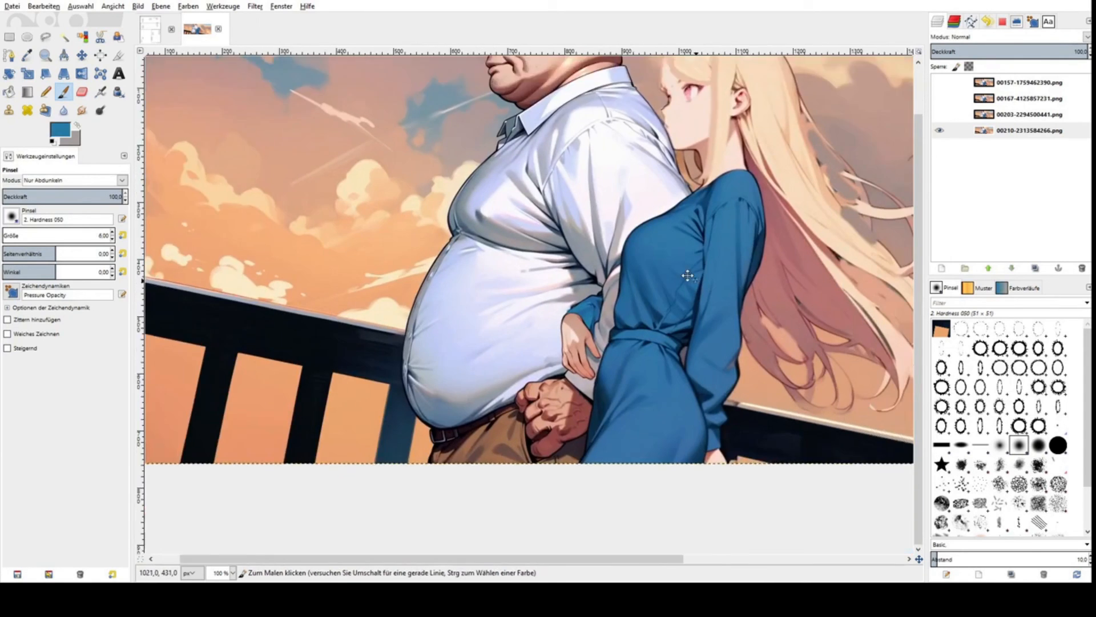
scroll(610, 358, "down", 2)
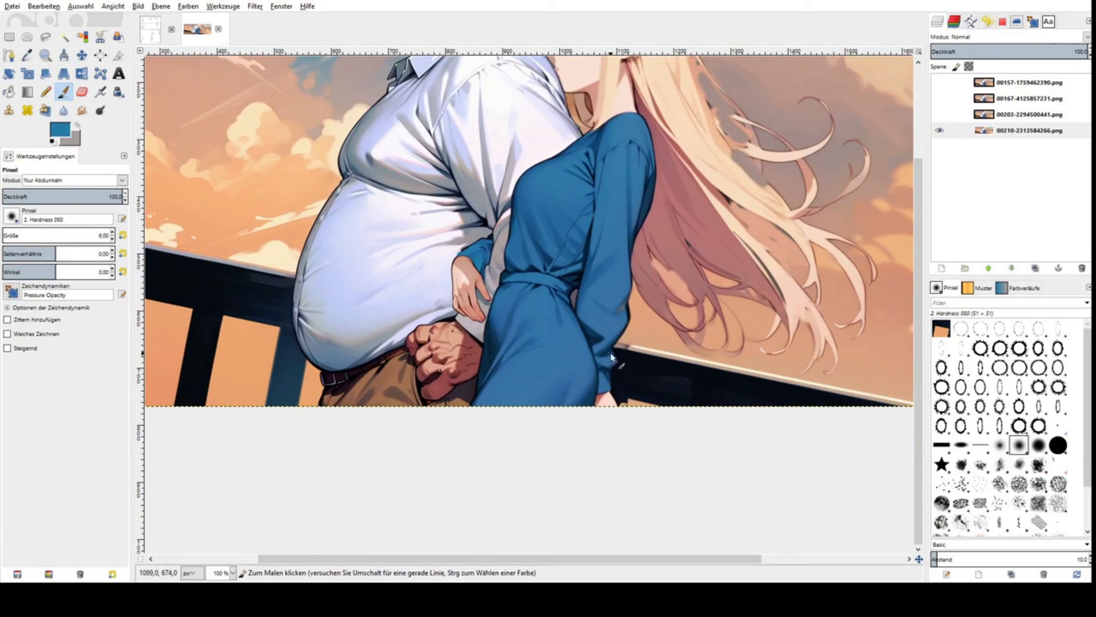
scroll(563, 360, "up", 1)
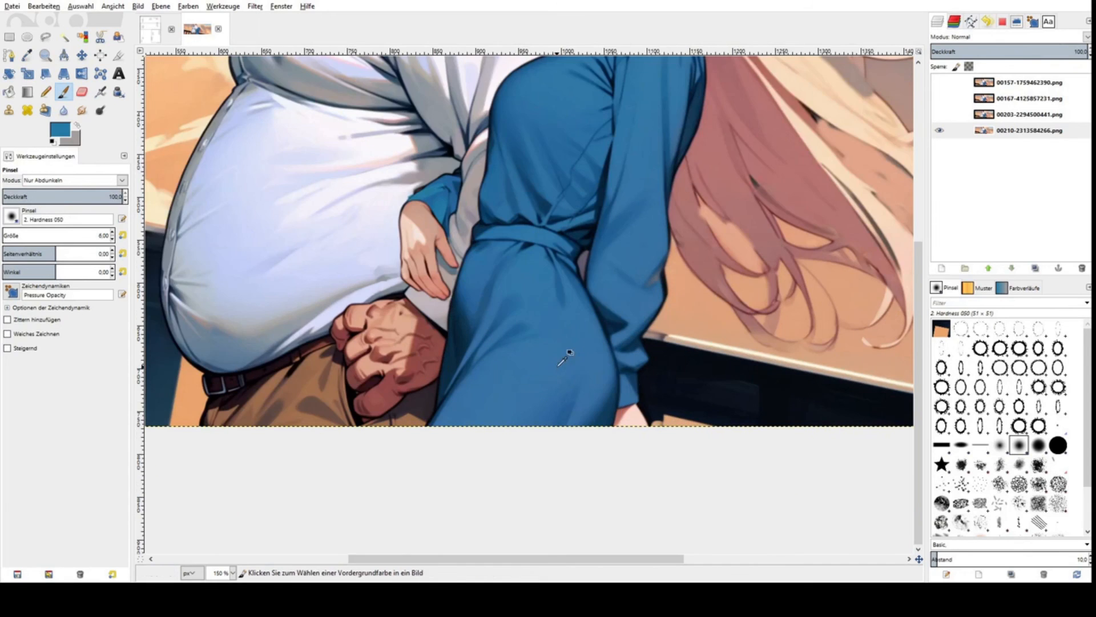
Step: Sample the white shirt colour and paint over the stray dark edge beside the woman's sleeve in Normal mode
scroll(398, 189, "up", 2)
left_click(430, 187, "ctrl")
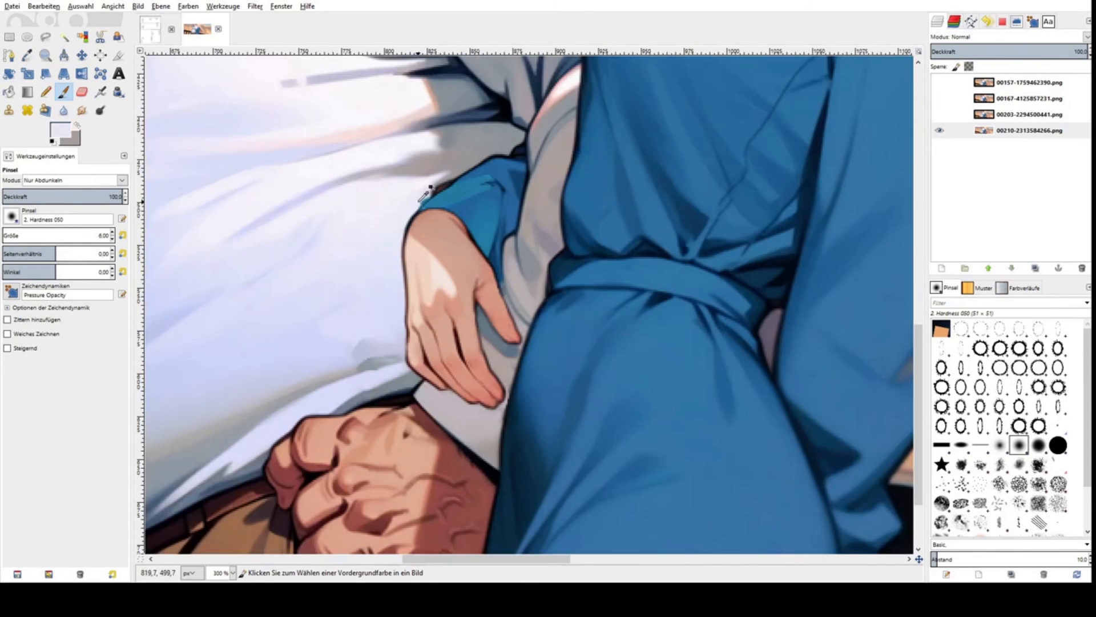
scroll(63, 181, "up", 7)
scroll(394, 203, "up", 3)
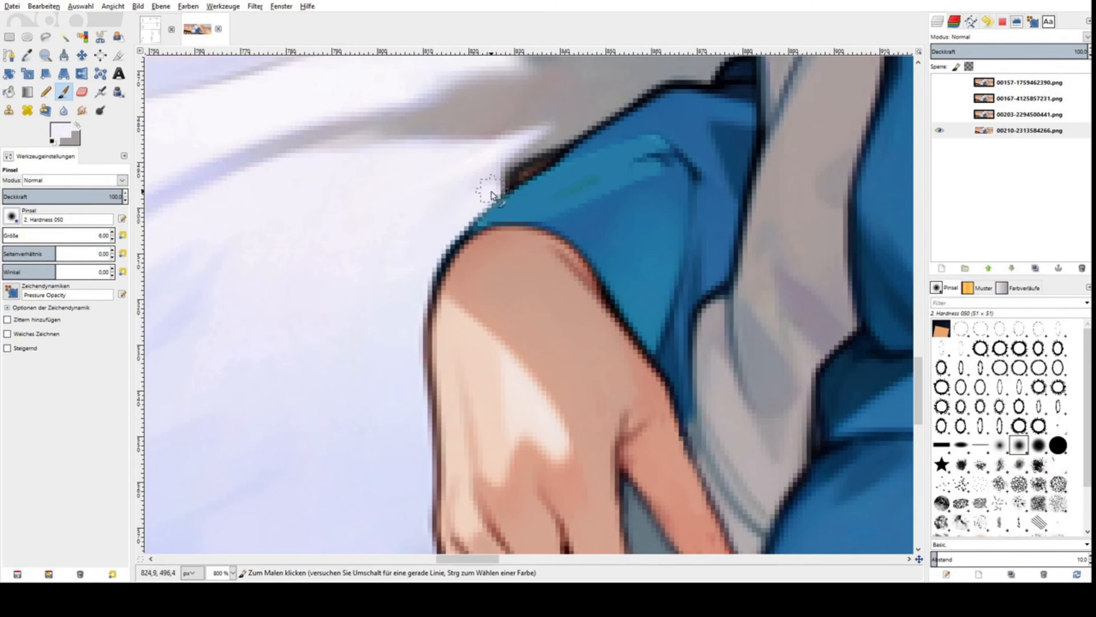
Step: Sample the sleeve's blue and extend the sleeve upward over the grey shirt shadow with a size 6.00 brush
scroll(495, 193, "down", 3)
left_click(574, 157, "ctrl")
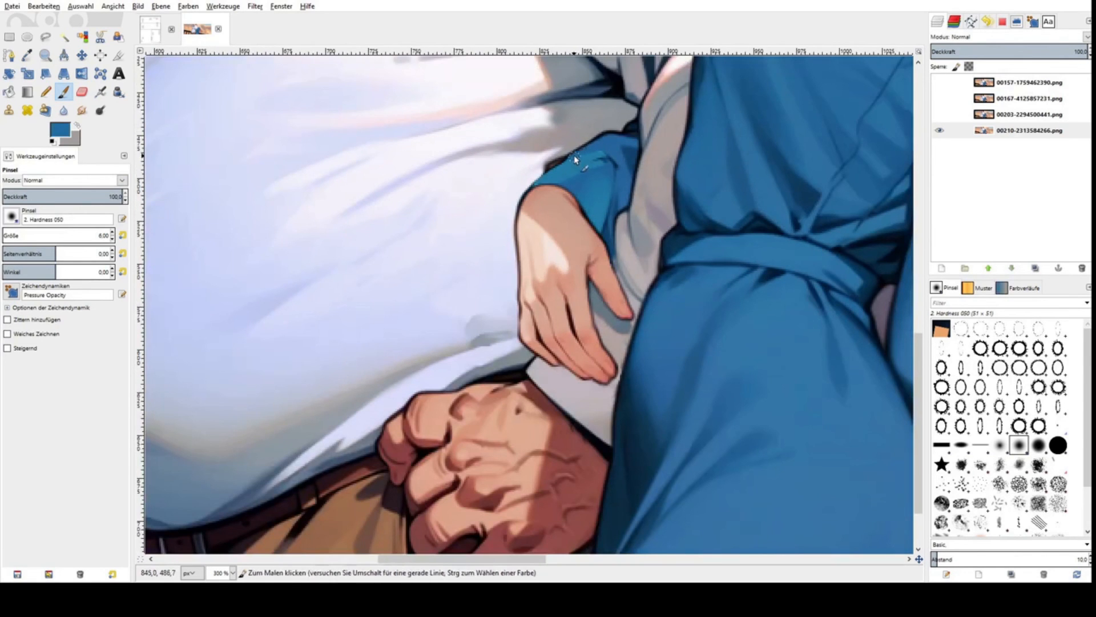
left_click_drag(574, 132, 578, 143)
scroll(591, 142, "down", 2)
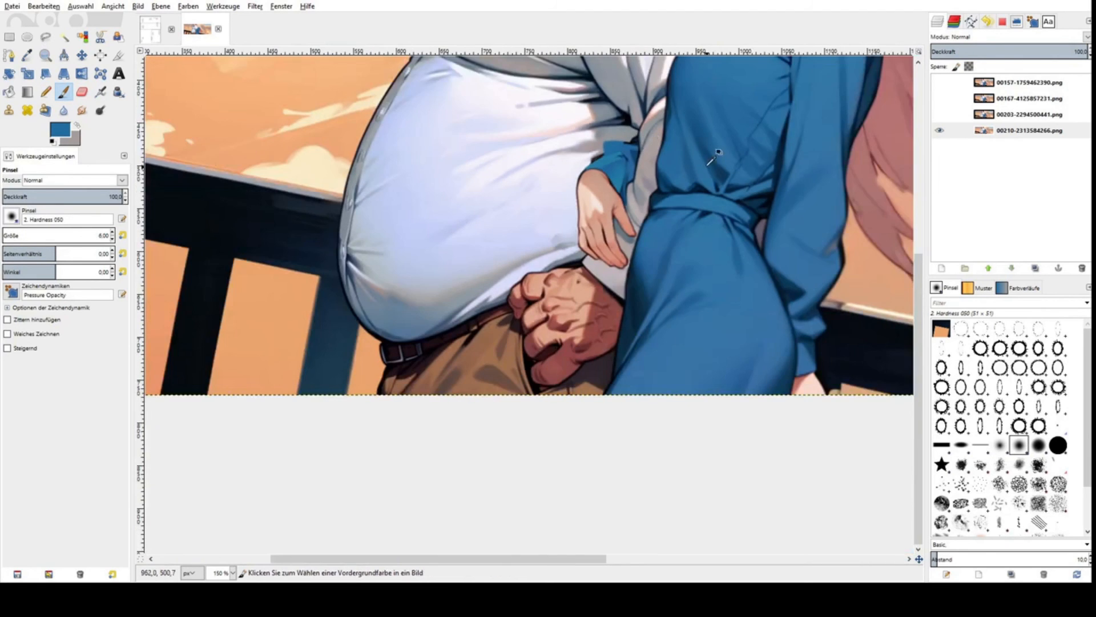
scroll(682, 140, "up", 3)
mouse_move(562, 133)
left_mouse_down()
mouse_move(581, 103)
mouse_move(593, 110)
mouse_move(588, 151)
mouse_move(583, 119)
mouse_move(561, 138)
left_mouse_up()
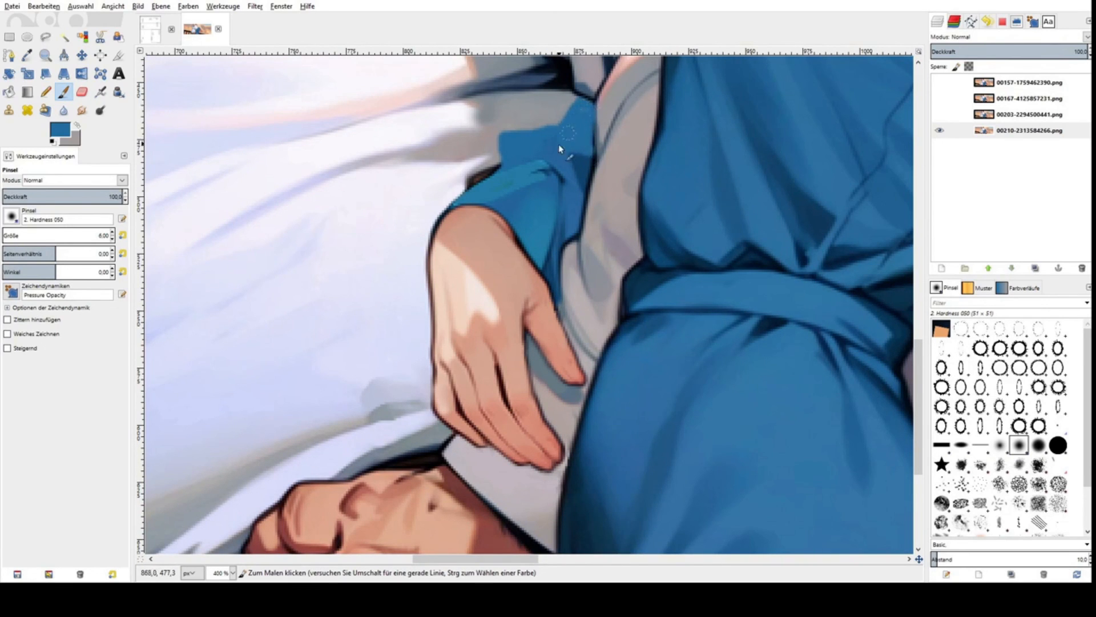
Step: Sample a darker blue and paint a shadow at the sleeve's upper end beneath the man's arm
left_click(593, 151, "ctrl")
scroll(610, 166, "down", 4)
scroll(587, 315, "up", 4)
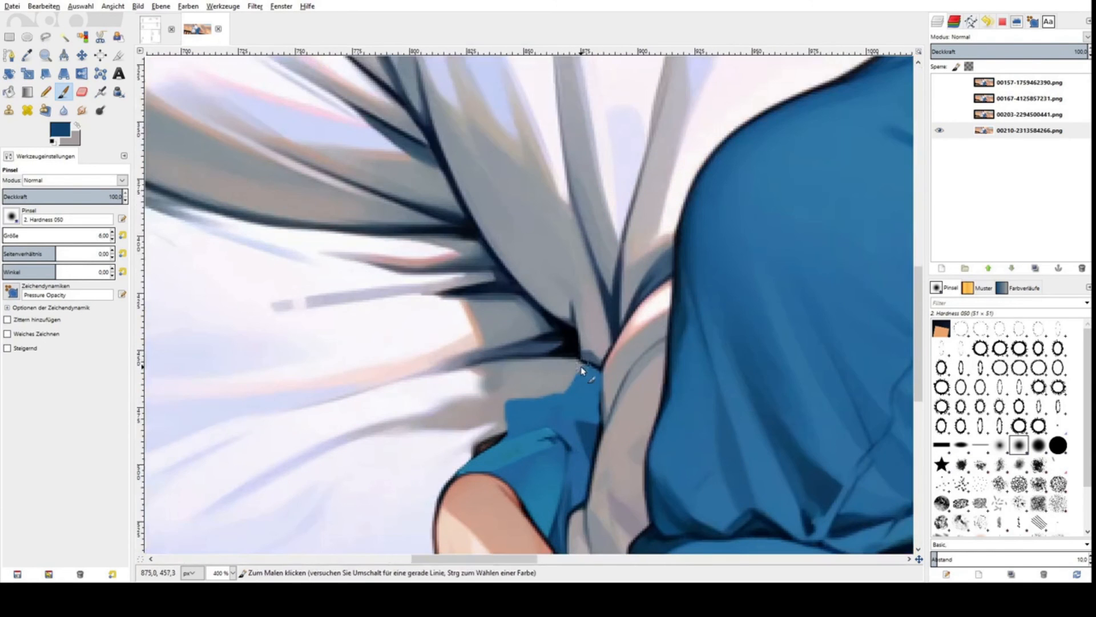
mouse_move(581, 382)
left_mouse_down()
mouse_move(597, 384)
mouse_move(584, 387)
left_mouse_up()
scroll(616, 396, "down", 3)
scroll(619, 398, "down", 2)
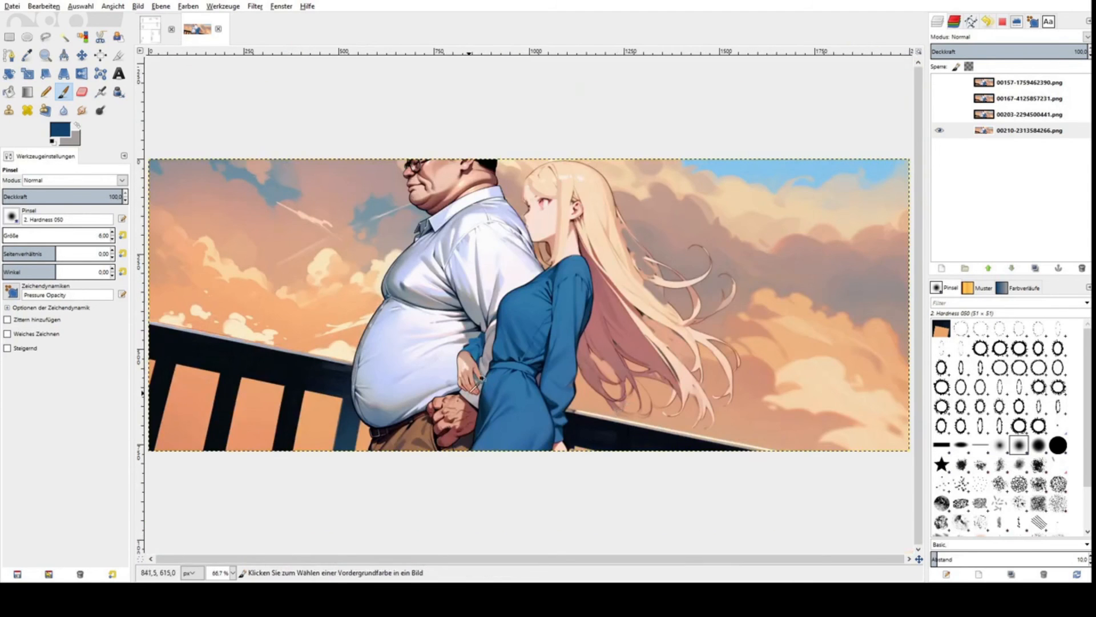
Step: Paint a dark blue fold across the sleeve and blend it with a medium blue sampled from the sleeve
scroll(475, 379, "up", 7)
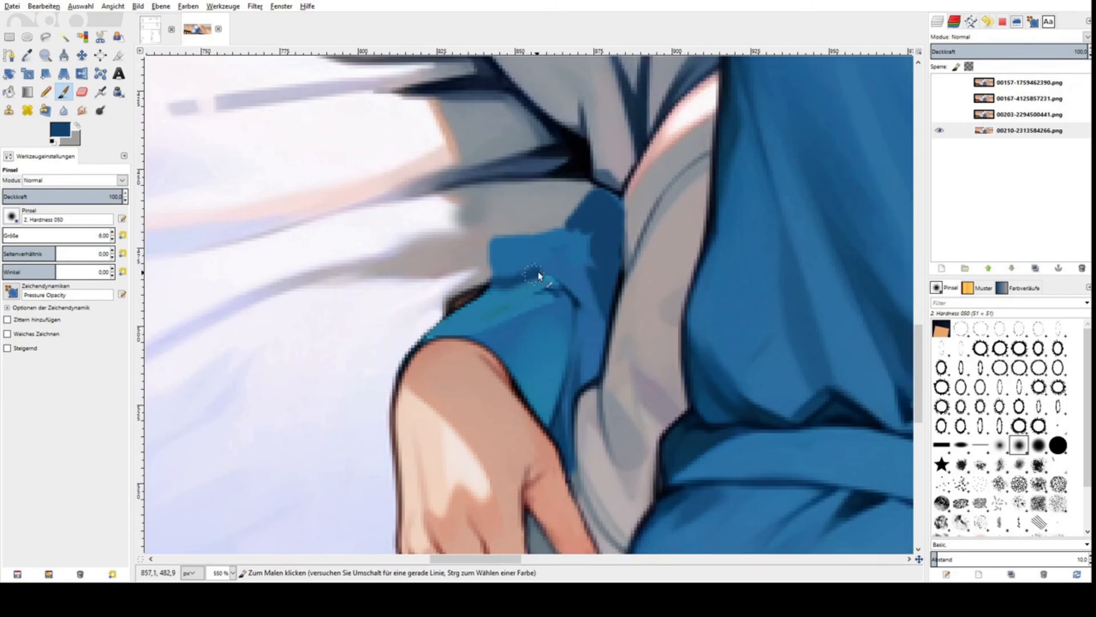
left_click_drag(505, 278, 536, 278)
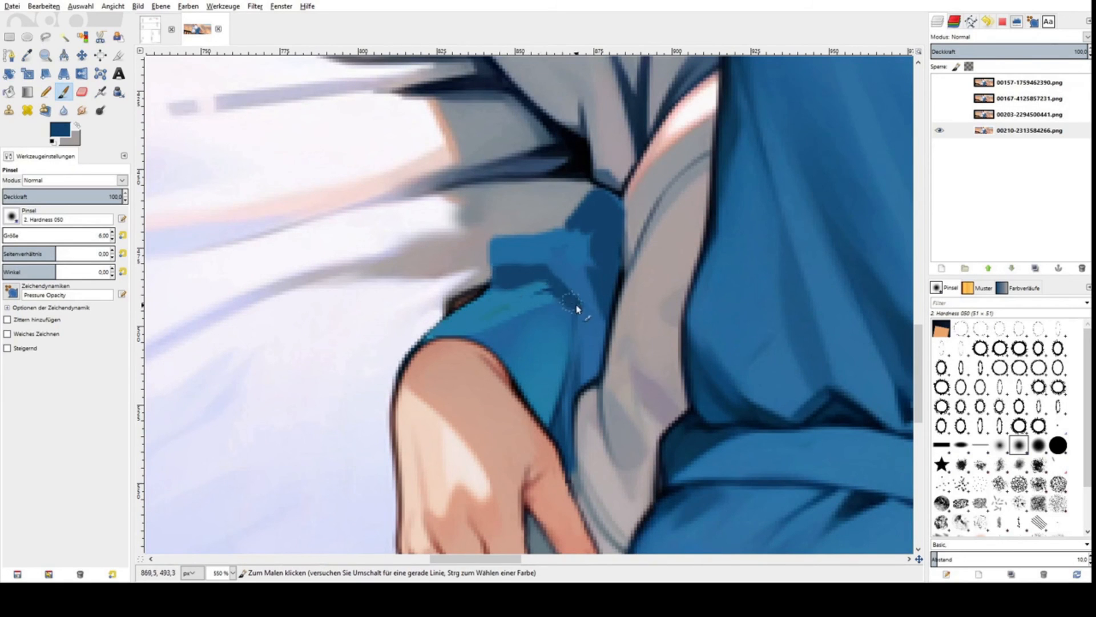
left_click(593, 265, "ctrl")
left_click_drag(587, 297, 585, 268)
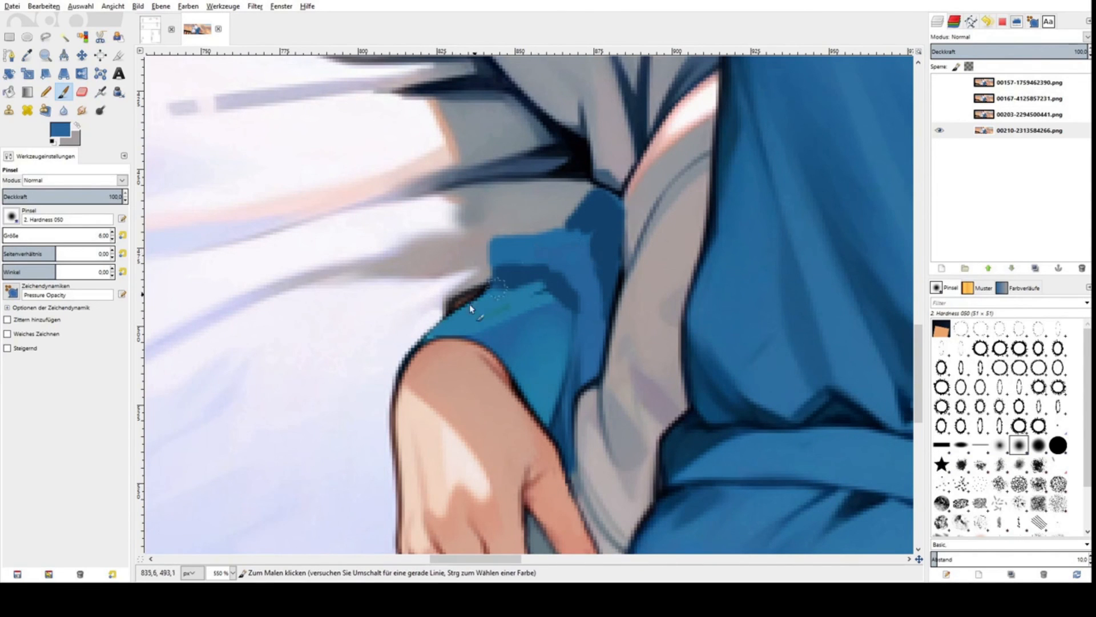
Step: Cover the dark edge above the cuff with sampled shirt grey and pick up the adjacent white shirt colour
left_click(482, 269, "ctrl")
mouse_move(469, 293)
left_mouse_down()
mouse_move(453, 294)
mouse_move(478, 282)
mouse_move(454, 303)
left_mouse_up()
left_click(437, 308, "ctrl")
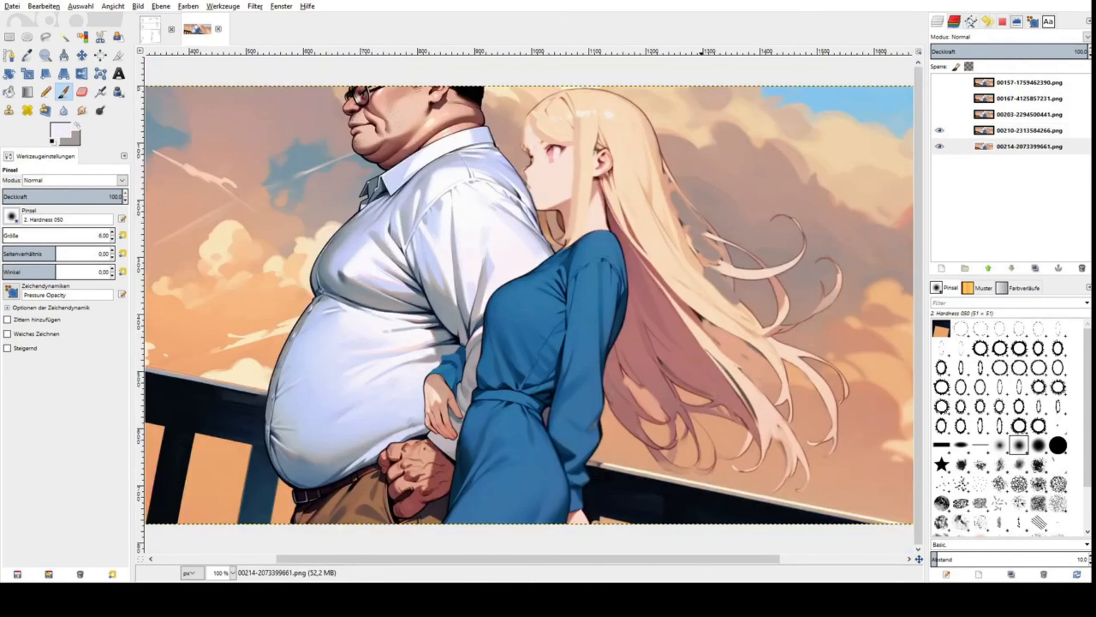
Step: Toggle layer 00210-2313584266.png to compare it with 00214-2073399661.png and leave the older layer hidden
left_click(939, 131)
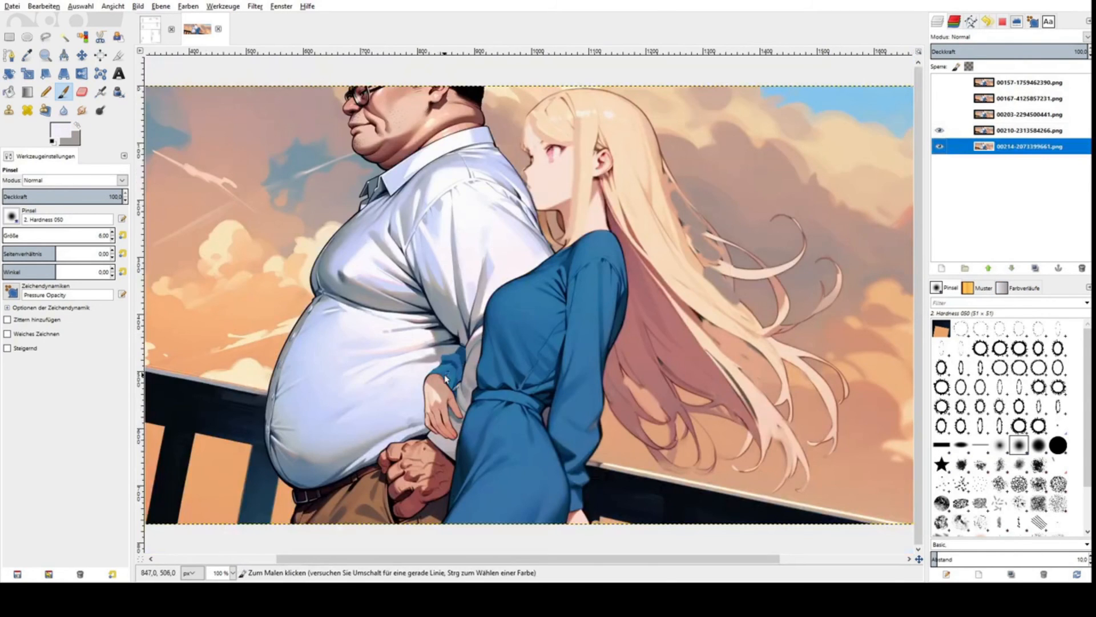
left_click(939, 131)
left_click(939, 131)
left_click(939, 131)
left_click(939, 136)
left_click(939, 136)
Step: Extend the grey shirt fold over the sleeve's top corner and sample the dark outline colour for a size 1.00 brush
scroll(457, 347, "up", 6)
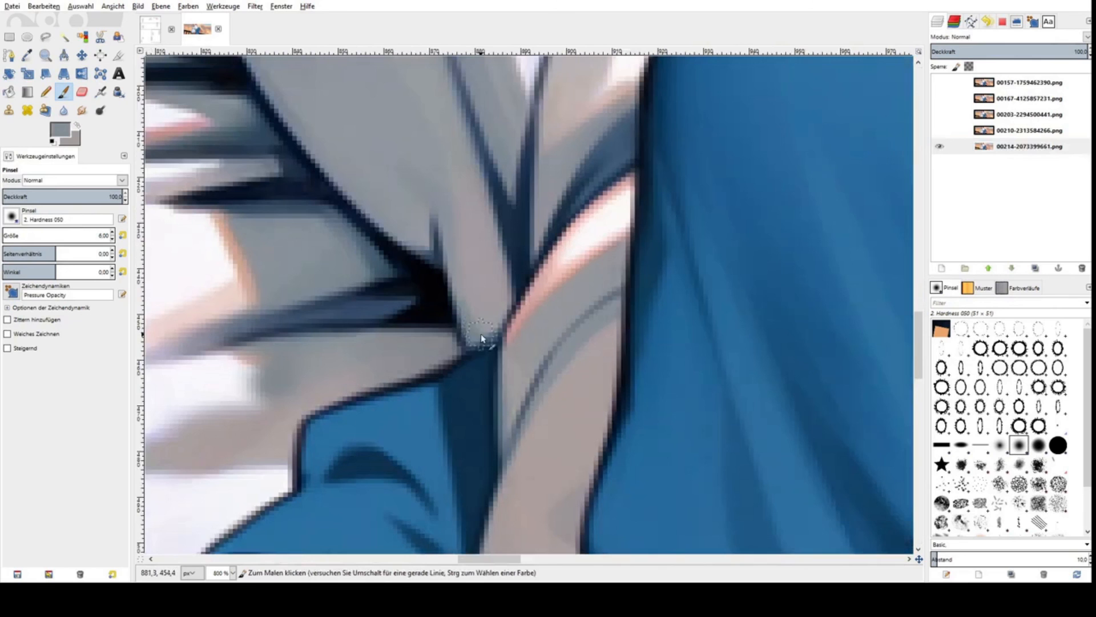
key("ctrl")
left_click(468, 346, "ctrl")
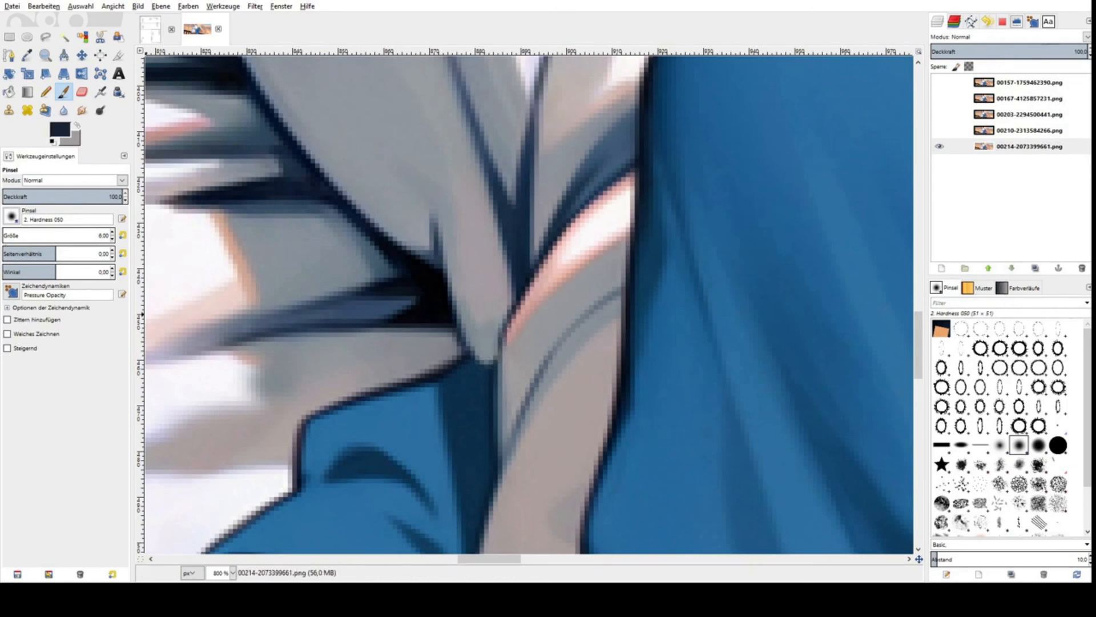
scroll(46, 236, "down", 1)
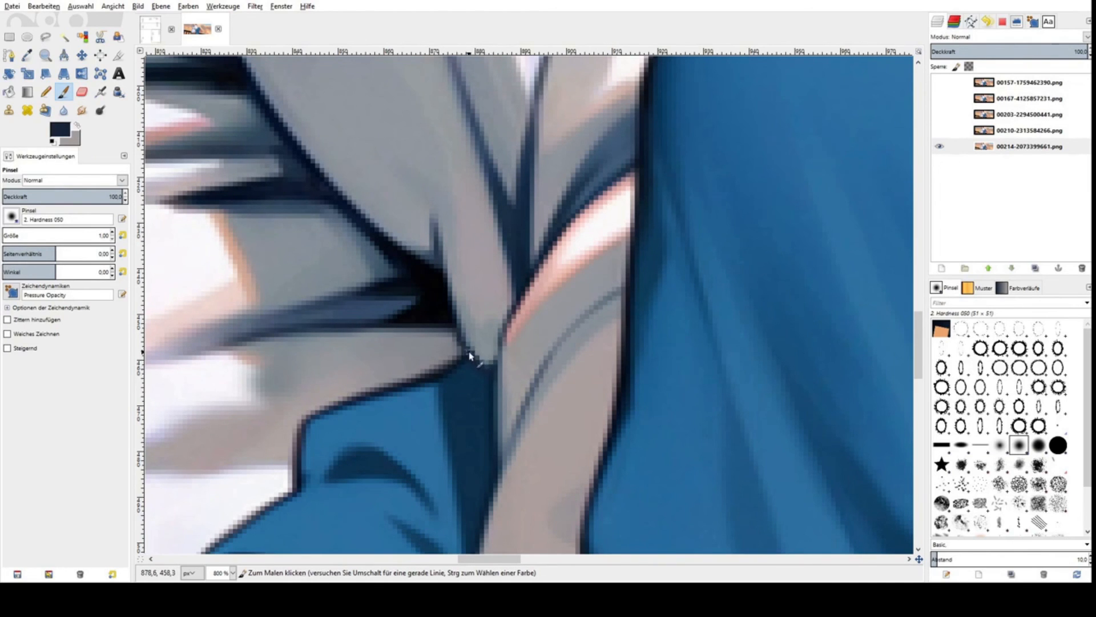
scroll(469, 357, "down", 6)
key("r")
left_click_drag(438, 437, 547, 523)
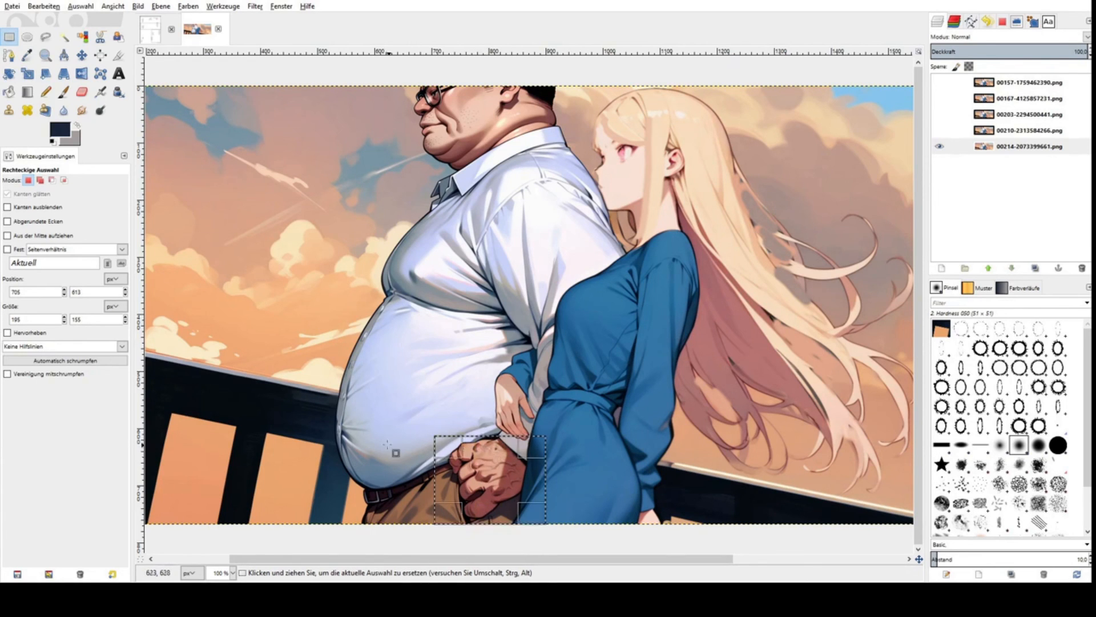
left_click_drag(488, 445, 490, 455)
left_click(605, 402)
key("ctrl")
scroll(607, 390, "down", 1)
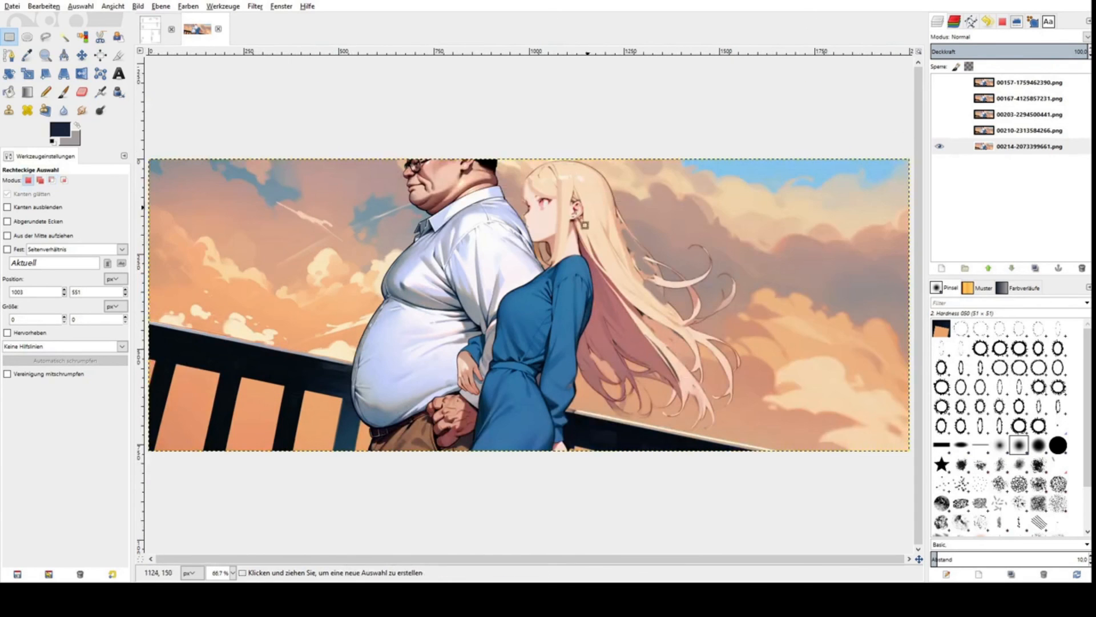